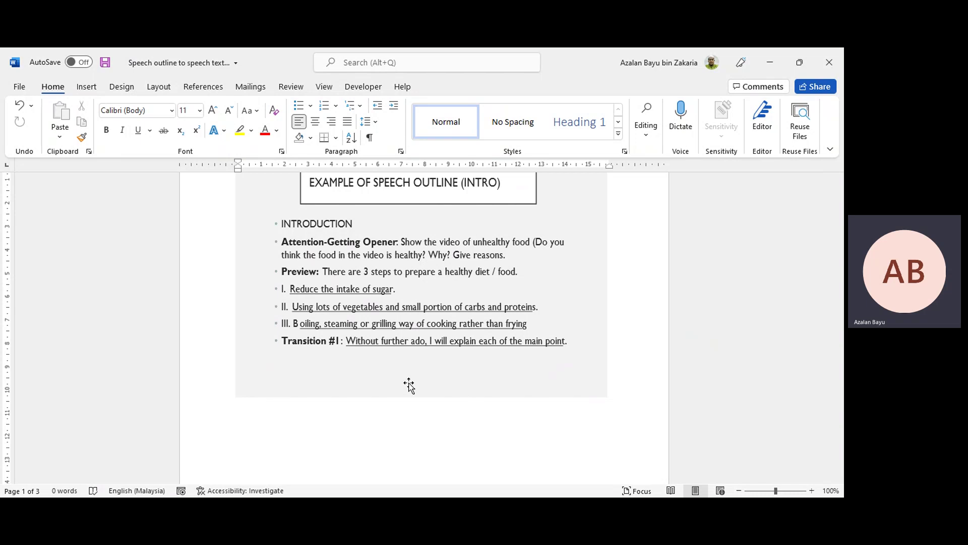
pyautogui.scroll(1, 841, 204)
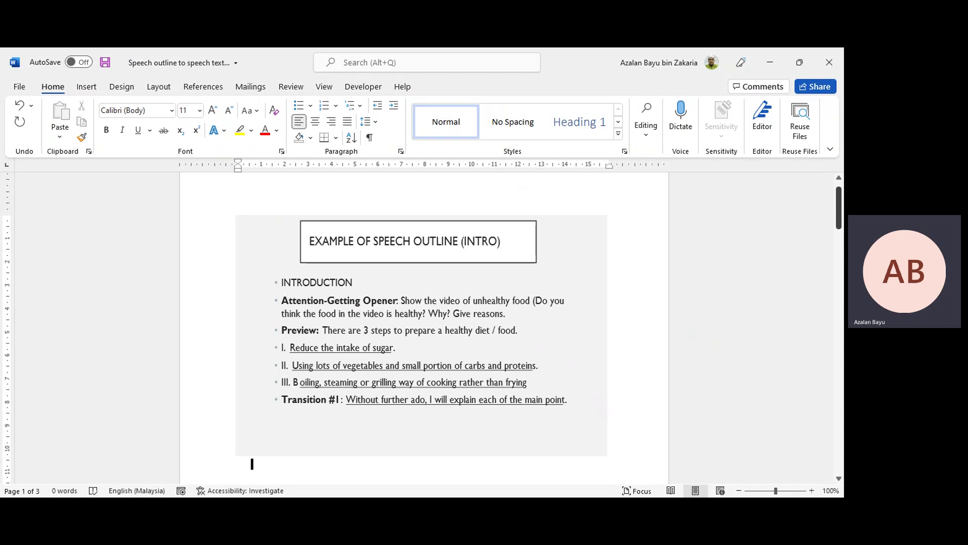
pyautogui.write('Assss')
pyautogui.press('BackSpace')
pyautogui.press('BackSpace')
pyautogui.press('BackSpace')
pyautogui.press('BackSpace')
pyautogui.press('BackSpace')
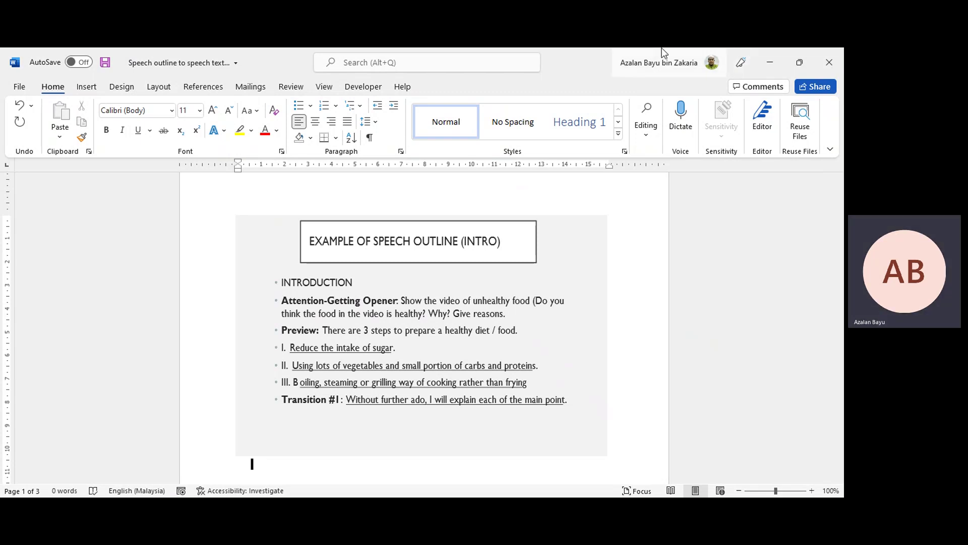
# Below the outline image, write "Assalamulaikum wbt. And good day to everybody who watch my video." in font size 16
pyautogui.click(200, 110)
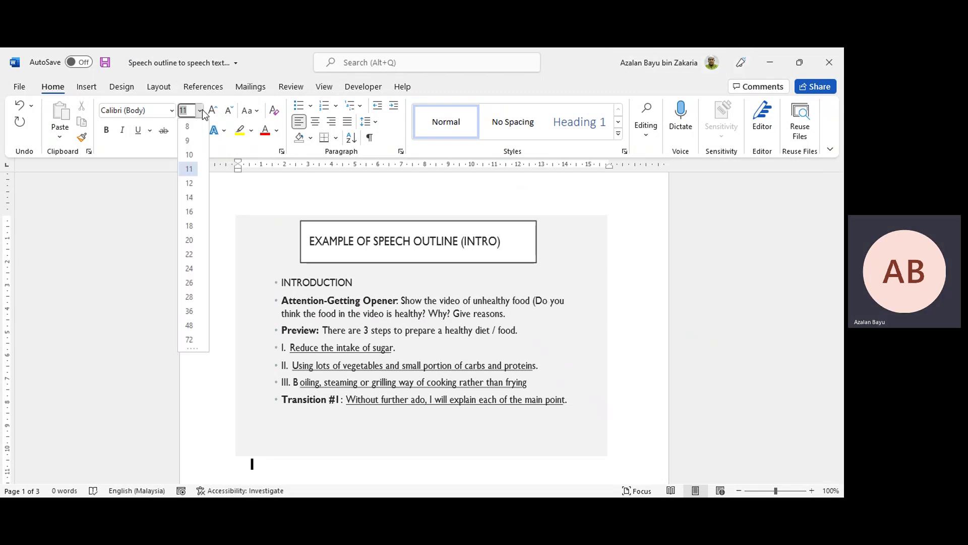
pyautogui.click(194, 211)
pyautogui.write('Ass')
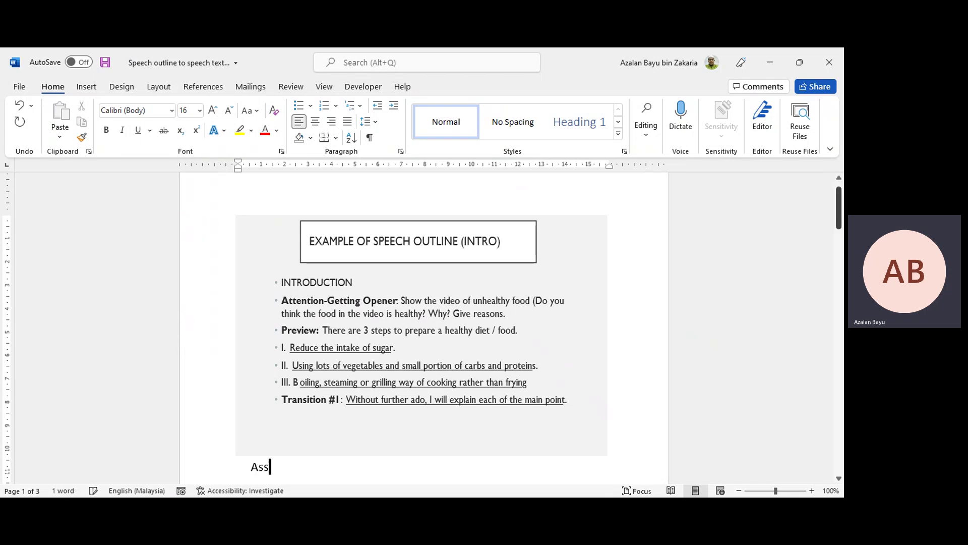
pyautogui.write('alamulaikum ')
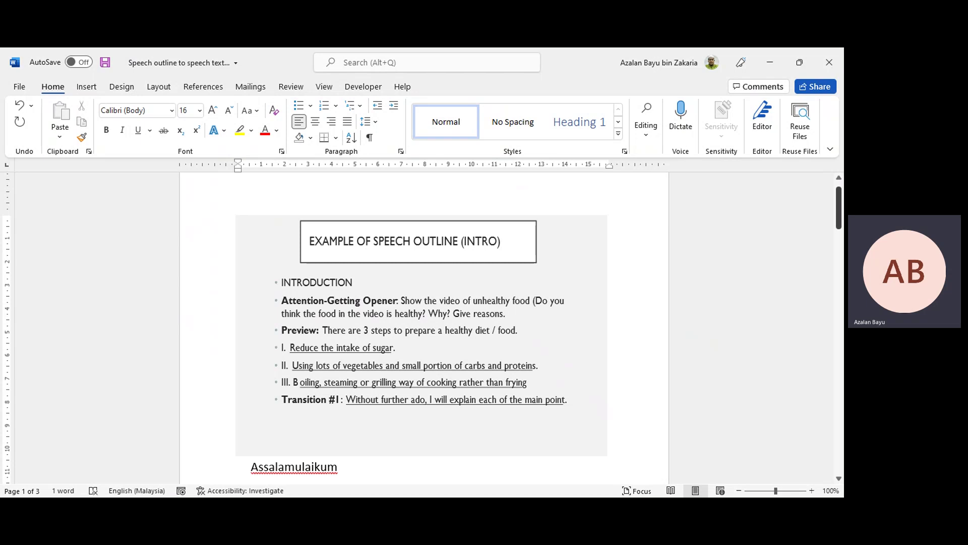
pyautogui.write('wbt. and good ')
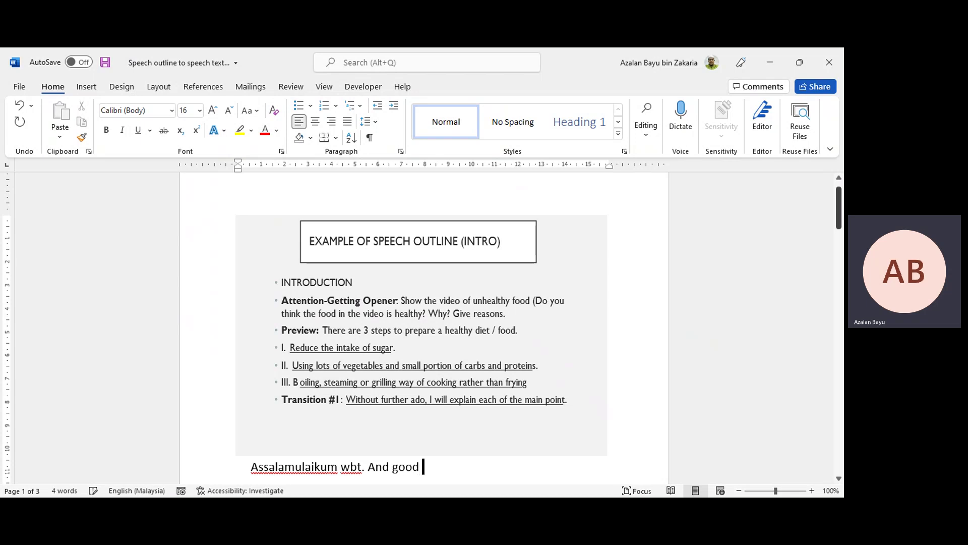
pyautogui.write('day to everybody ')
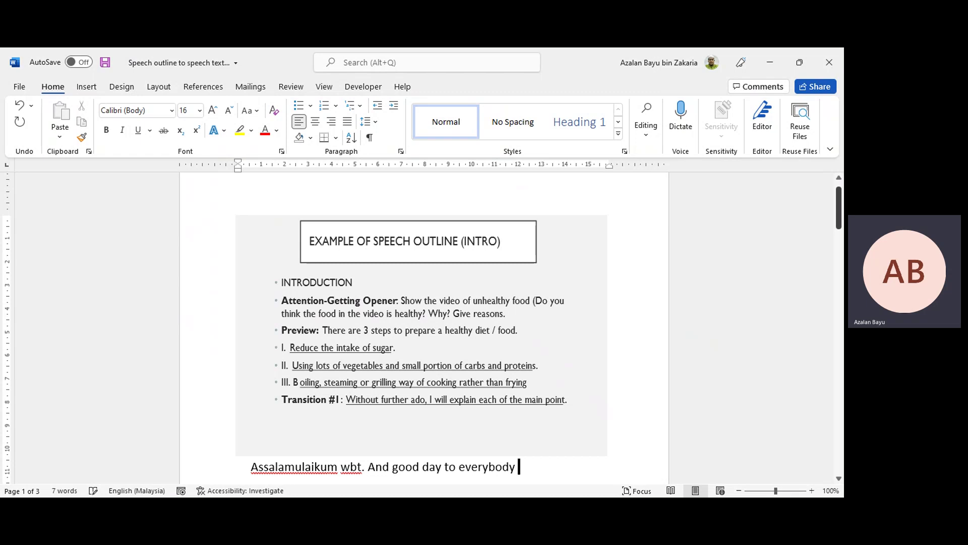
pyautogui.write('who watch my')
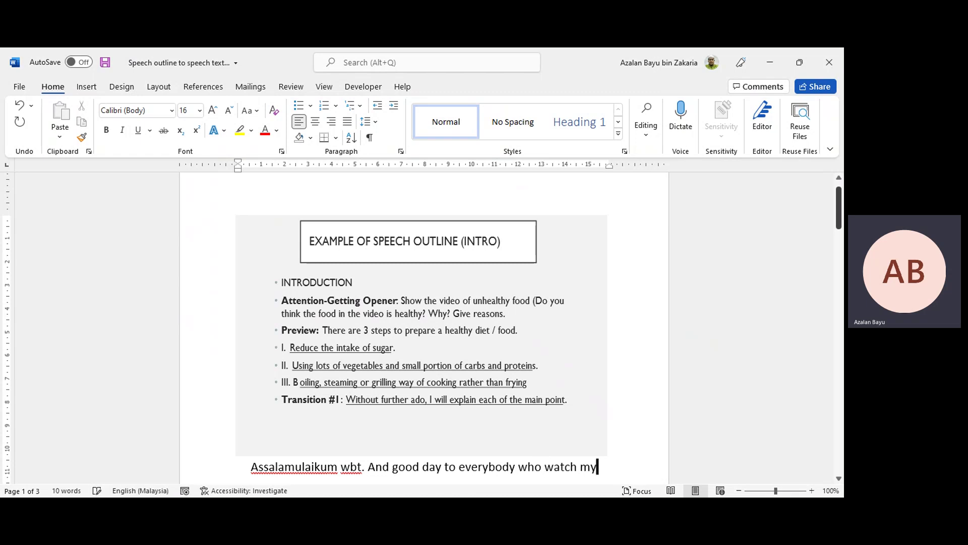
pyautogui.write(' video.')
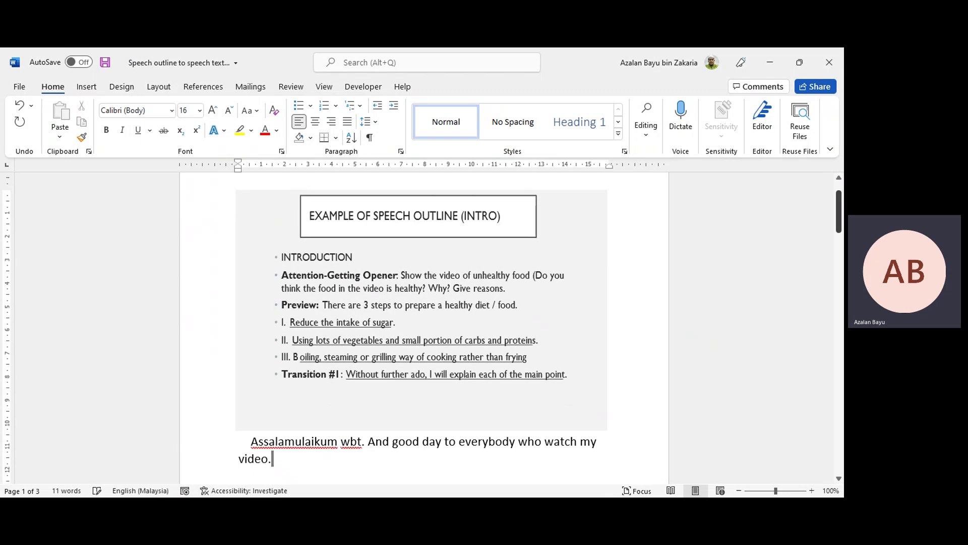
# Remove the period after "wbt" in the greeting and change "And" to lowercase "and", separated by a space
pyautogui.click(367, 444)
pyautogui.press('BackSpace')
pyautogui.press('BackSpace')
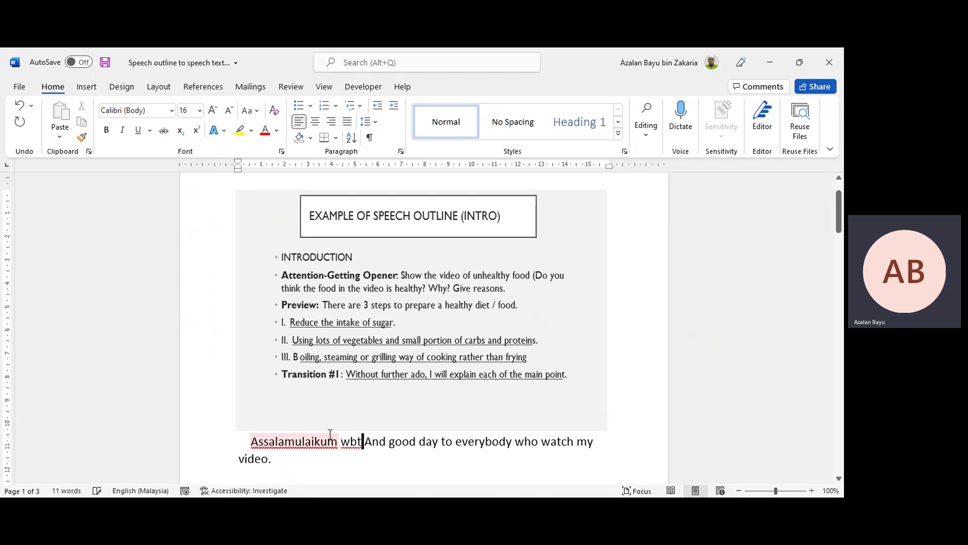
pyautogui.press('Delete')
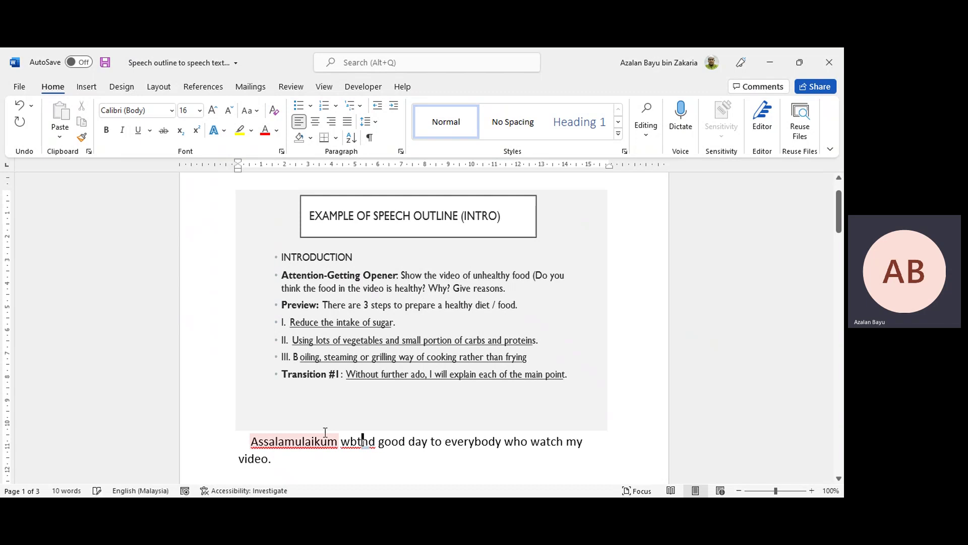
pyautogui.write('a')
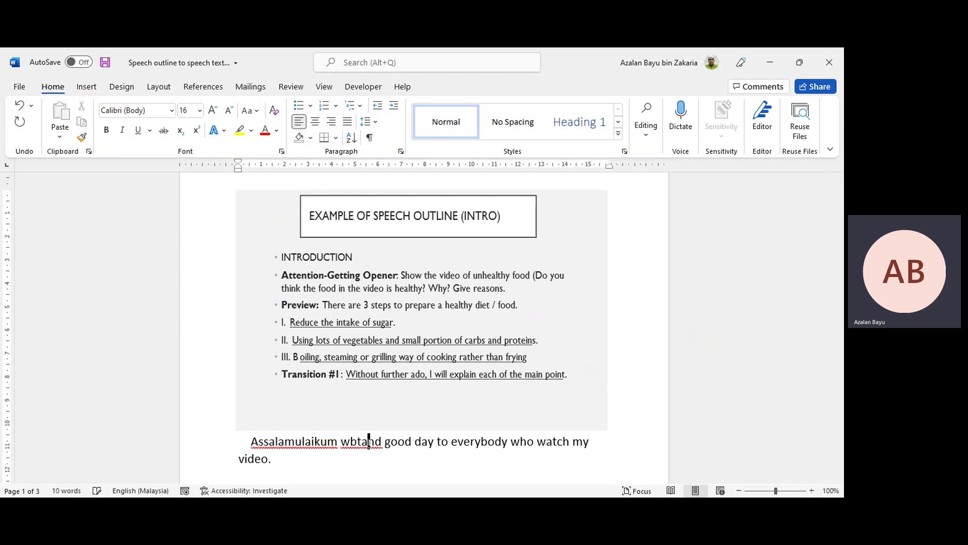
pyautogui.press('Left')
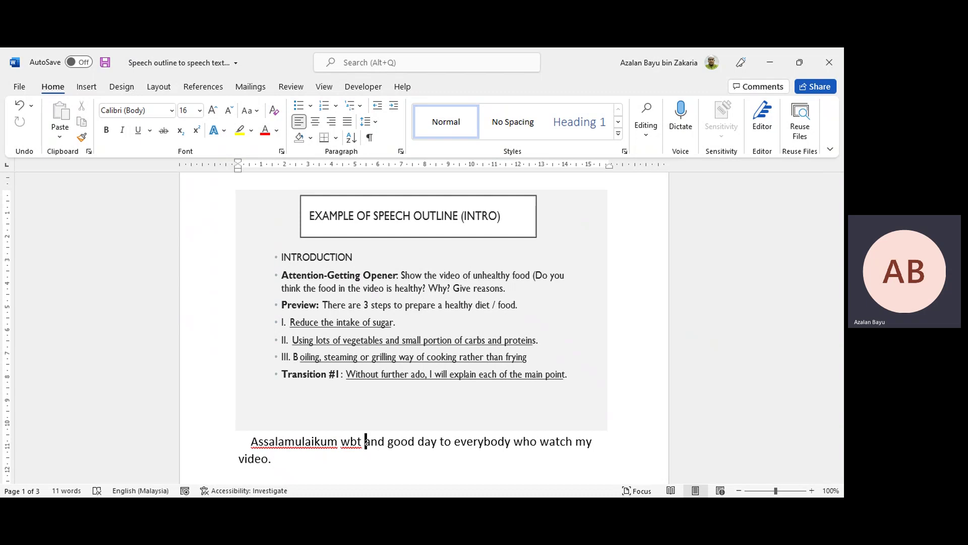
# Continue the paragraph after "video." with the opener question "Do you think the food in the video is healthy? Why ? ."
pyautogui.click(296, 461)
pyautogui.scroll(-2, 348, 462)
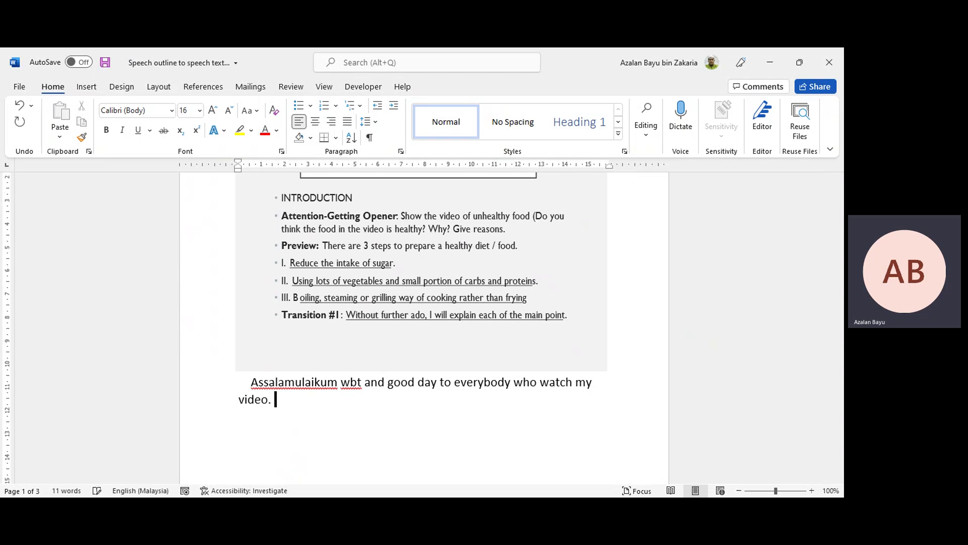
pyautogui.write('Do you think')
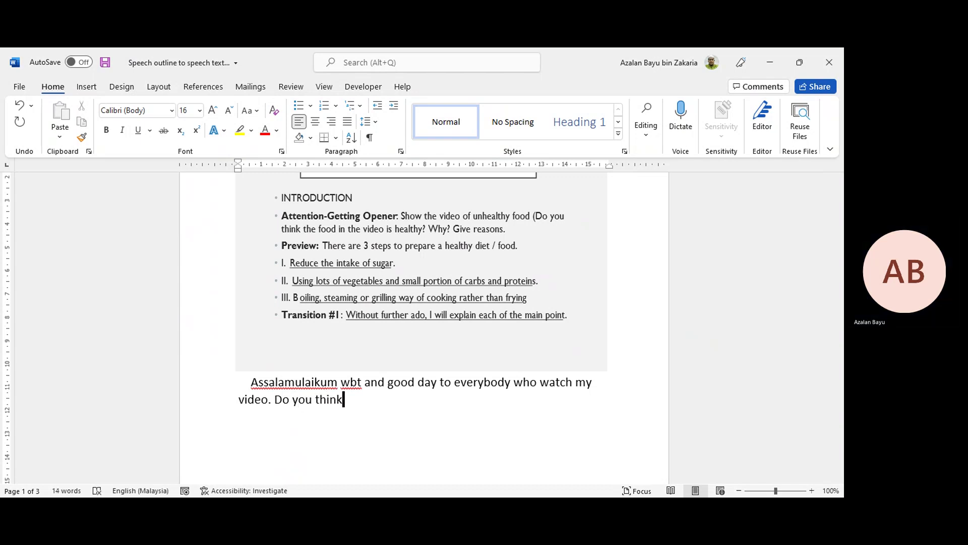
pyautogui.write(' the food in the video')
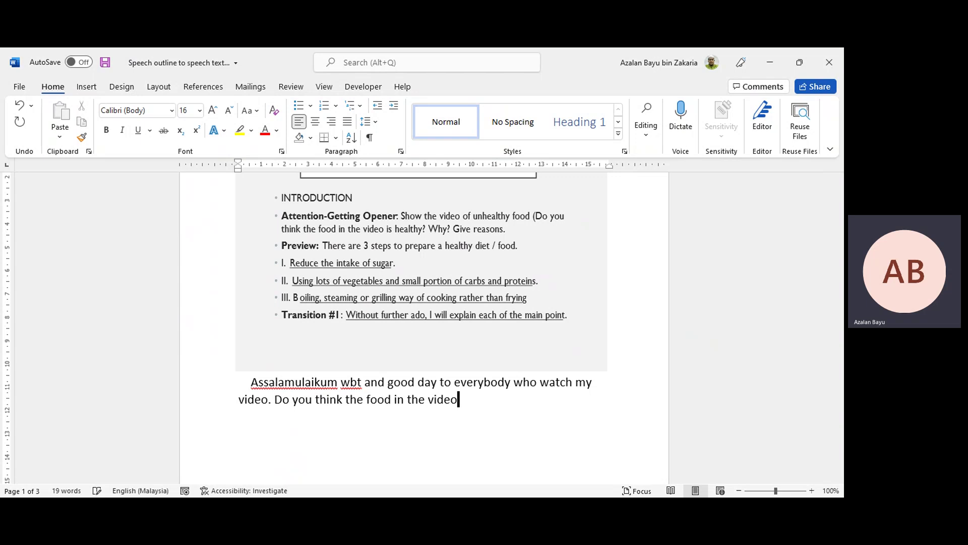
pyautogui.write(' is helathy')
pyautogui.press('BackSpace')
pyautogui.press('BackSpace')
pyautogui.press('BackSpace')
pyautogui.press('BackSpace')
pyautogui.press('BackSpace')
pyautogui.write('althy')
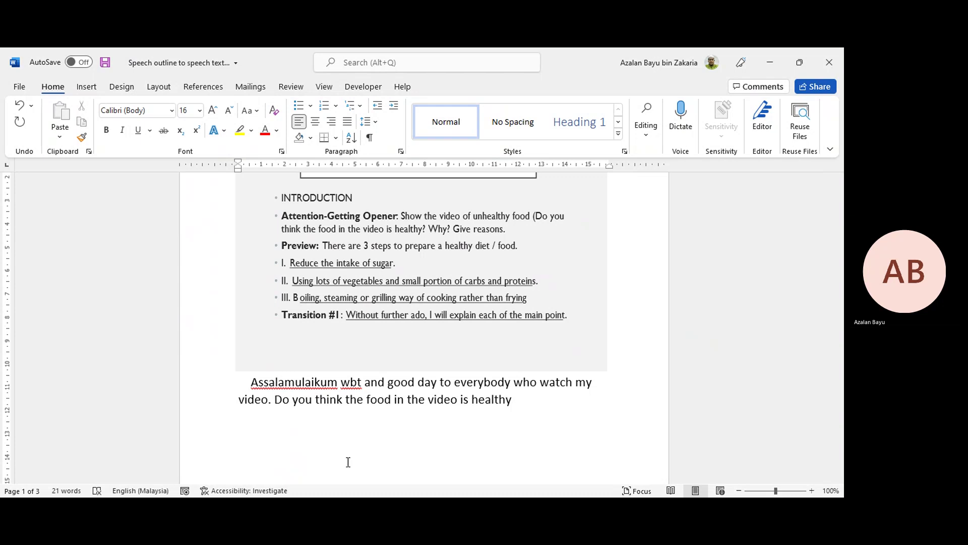
pyautogui.write('? why ?')
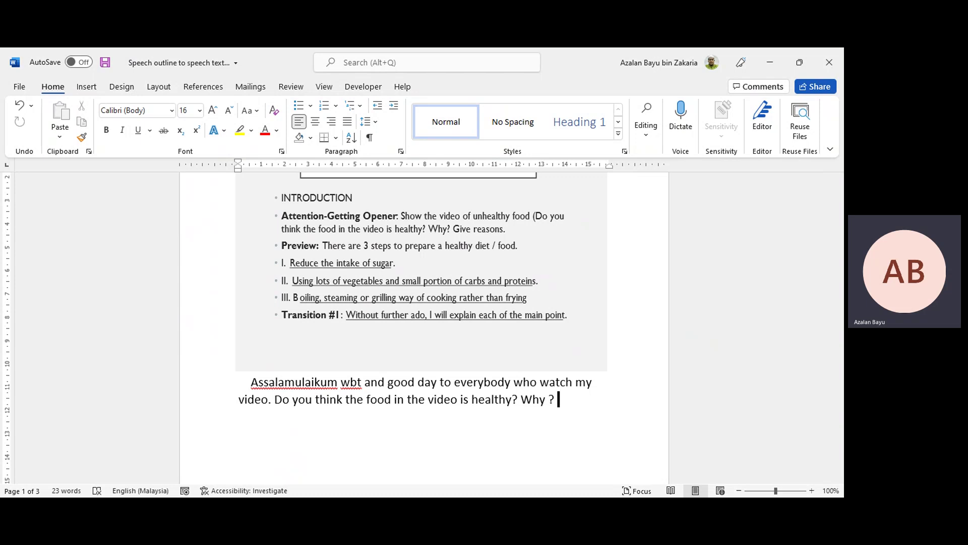
pyautogui.write('.')
# Add the start of the topic sentence, "Today, I'm going to give a speech entitled", after the opener question
pyautogui.write("Today, I',")
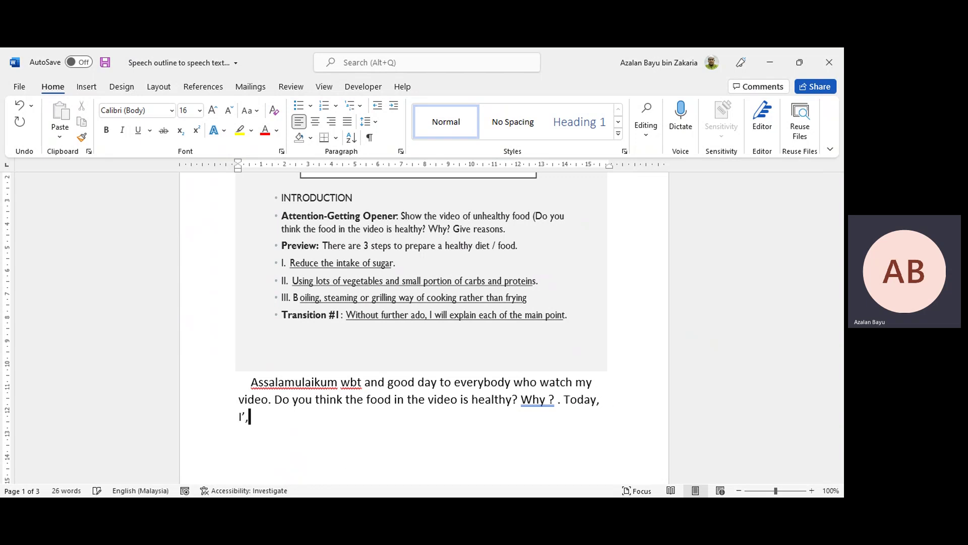
pyautogui.press('BackSpace')
pyautogui.write('m going to give a speech')
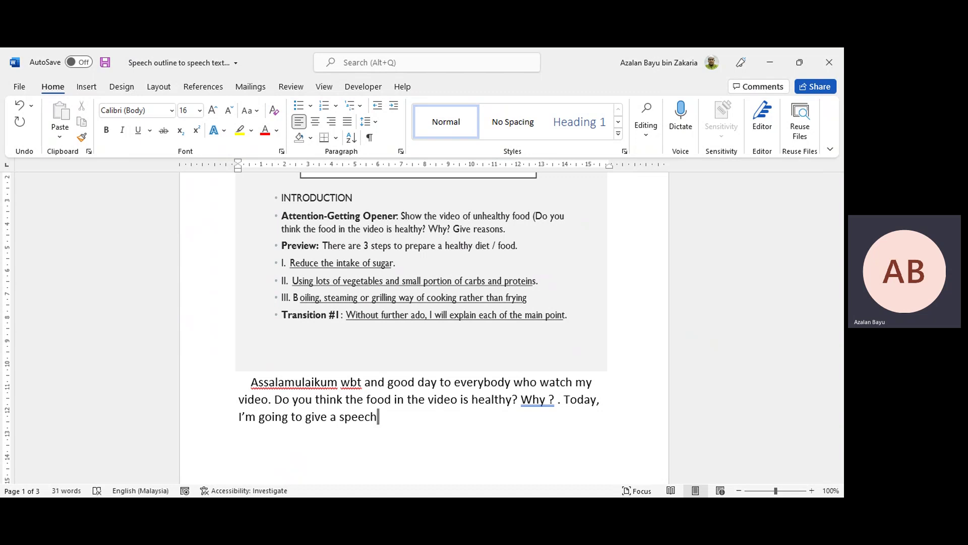
pyautogui.write(' entitled')
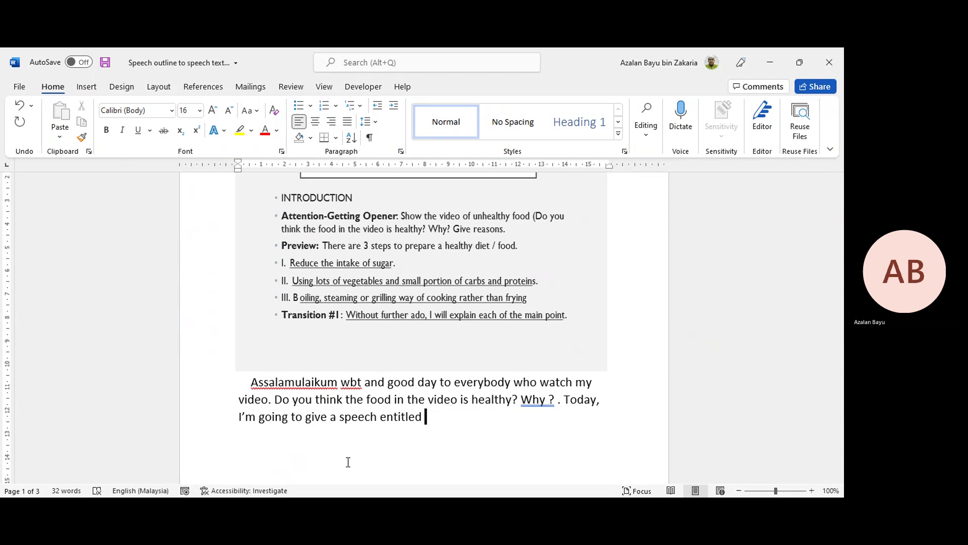
# Complete the topic sentence with the speech title in lowercase, "how to prepare a healthy diet."
pyautogui.write('How to')
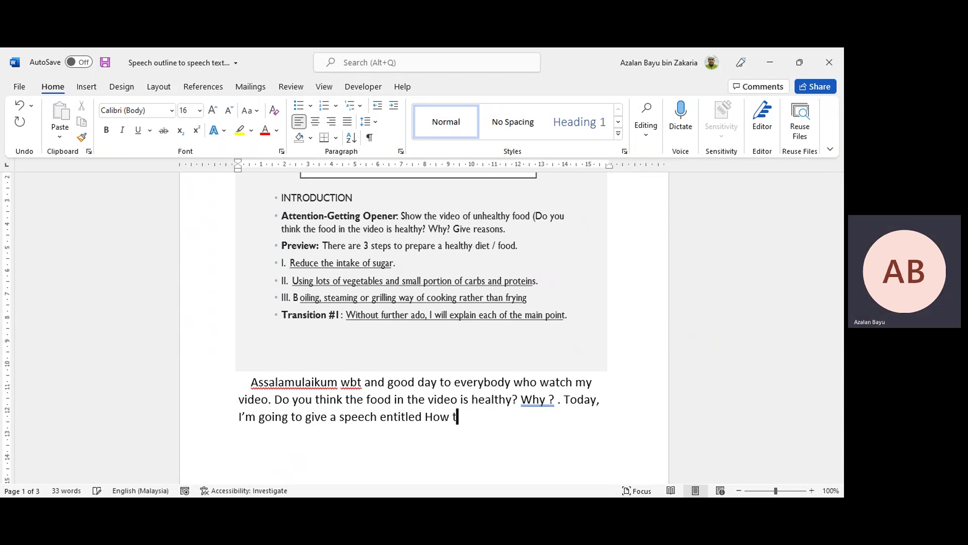
pyautogui.press('BackSpace')
pyautogui.press('BackSpace')
pyautogui.press('BackSpace')
pyautogui.press('BackSpace')
pyautogui.press('BackSpace')
pyautogui.press('BackSpace')
pyautogui.press('BackSpace')
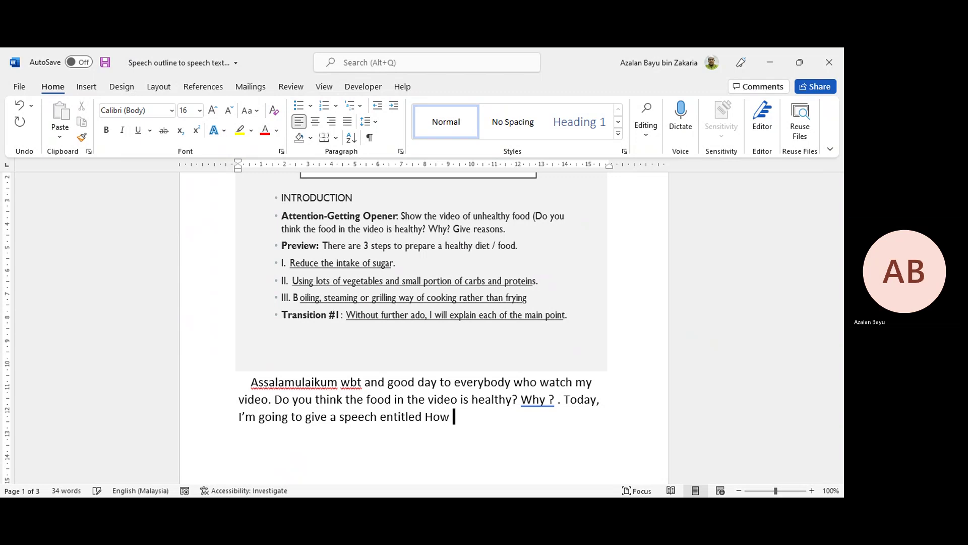
pyautogui.write('how t')
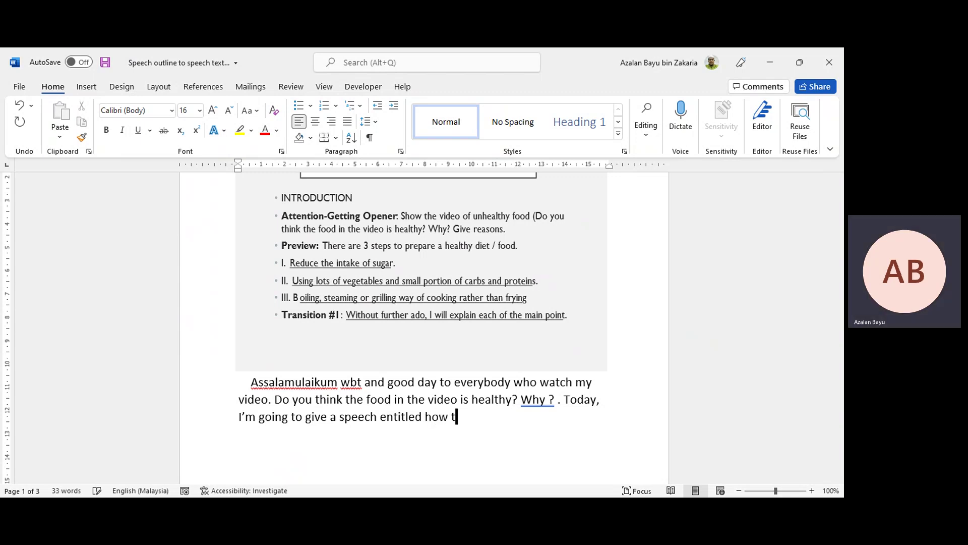
pyautogui.write('o preapre')
pyautogui.press('BackSpace')
pyautogui.press('BackSpace')
pyautogui.press('BackSpace')
pyautogui.press('BackSpace')
pyautogui.write('are')
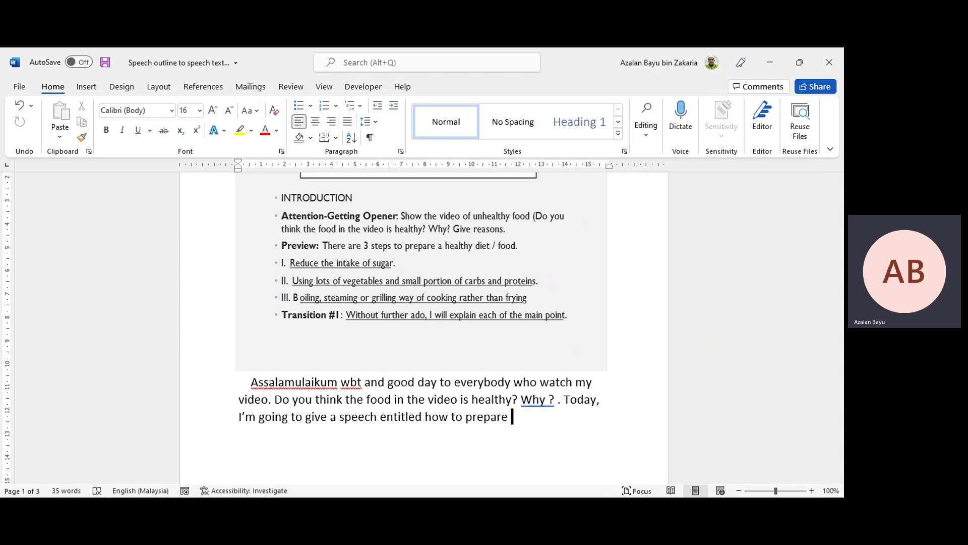
pyautogui.write('a healthy d')
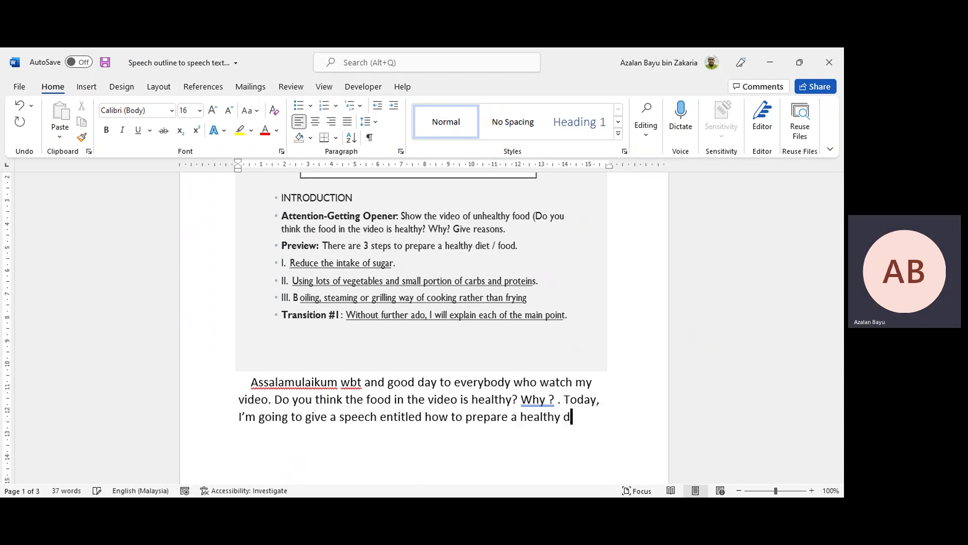
pyautogui.write('iet. ')
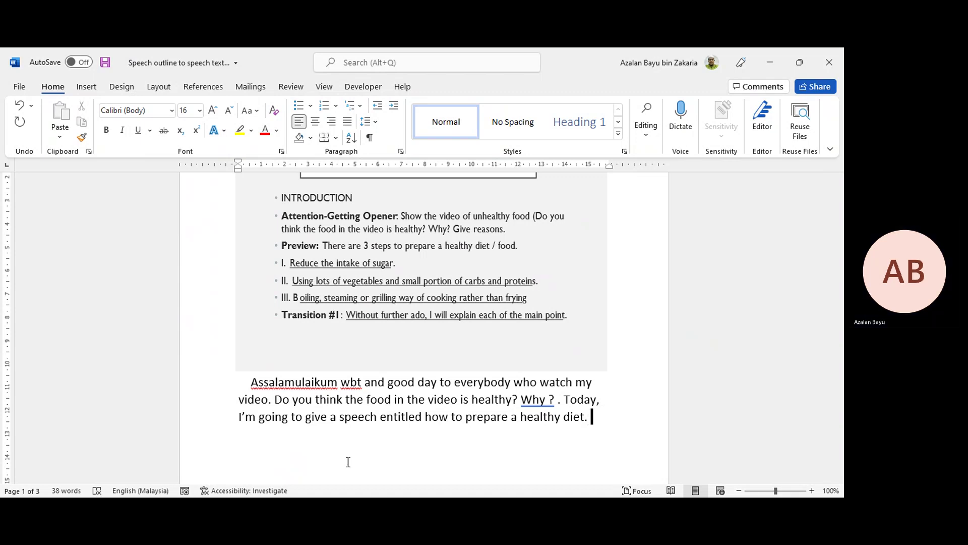
pyautogui.write('Firs')
pyautogui.press('BackSpace')
pyautogui.press('BackSpace')
pyautogui.press('BackSpace')
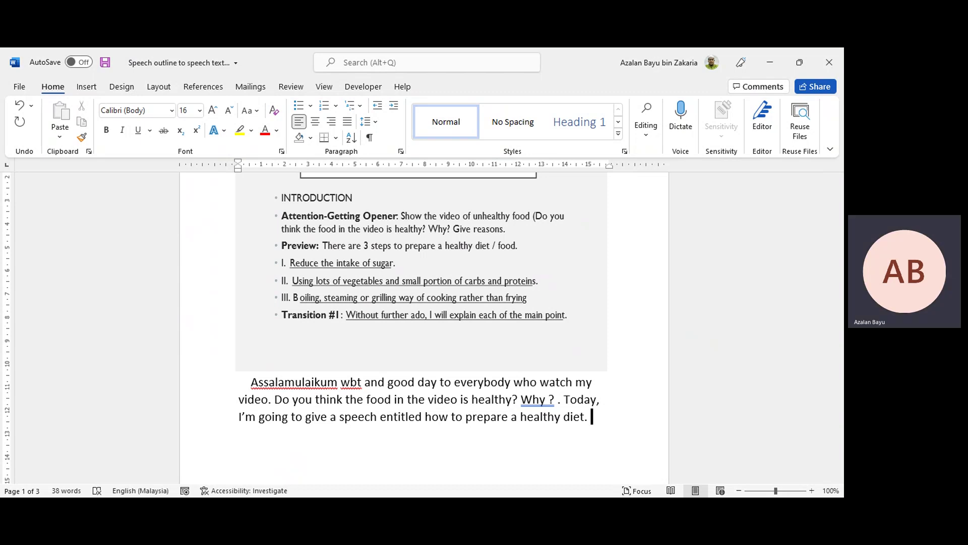
# Start the preview sentence after "healthy diet." with the words "First, we need to"
pyautogui.press('BackSpace')
pyautogui.press('BackSpace')
pyautogui.write('. Fi')
pyautogui.write('rst')
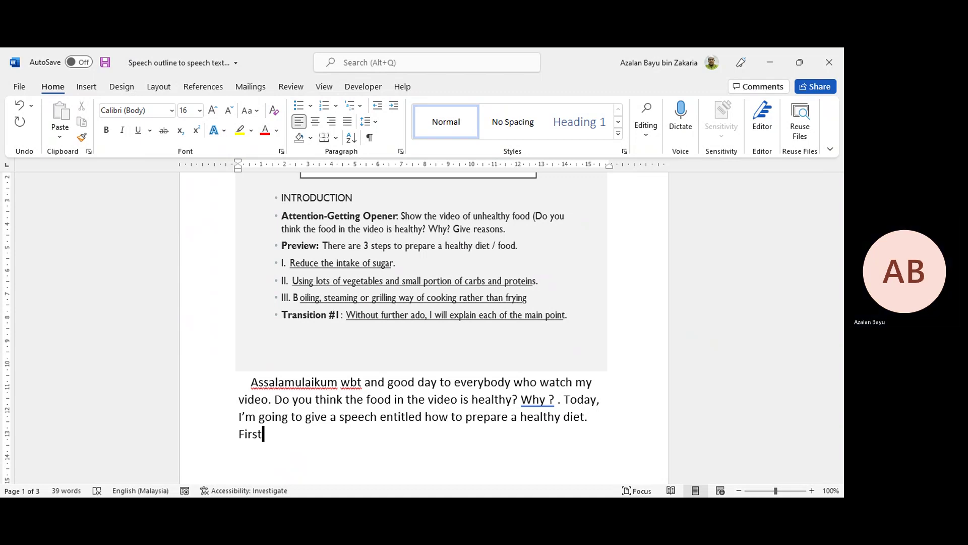
pyautogui.write(', we ')
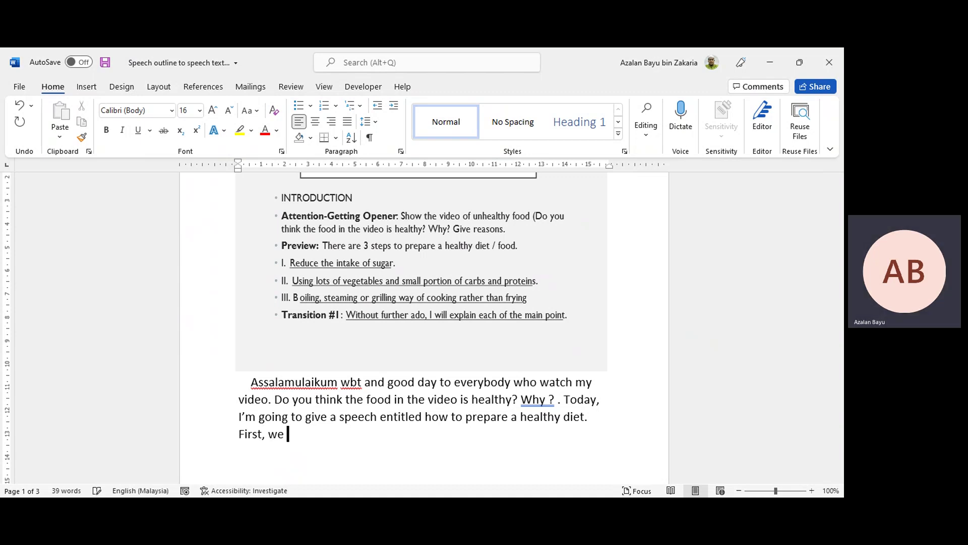
pyautogui.write('need to')
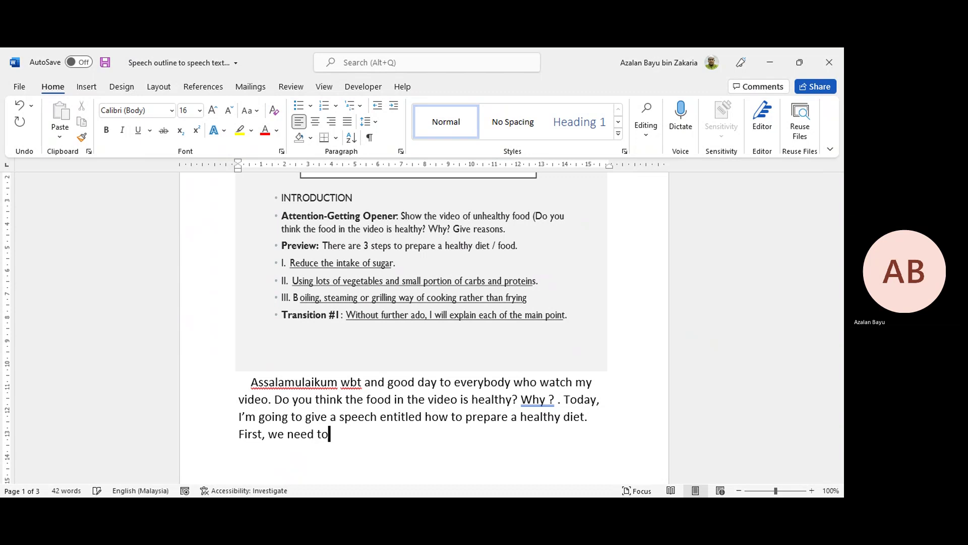
# Complete the first preview point with "reduce the intake of sugar," and begin the word "second" for the next point
pyautogui.write(' reduce the inatke')
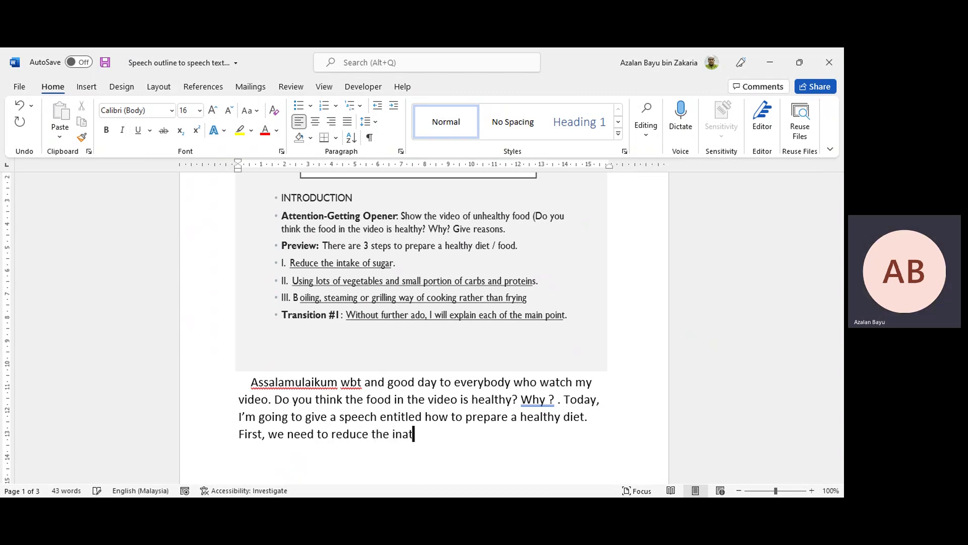
pyautogui.press('BackSpace')
pyautogui.press('BackSpace')
pyautogui.press('BackSpace')
pyautogui.press('BackSpace')
pyautogui.write('ta')
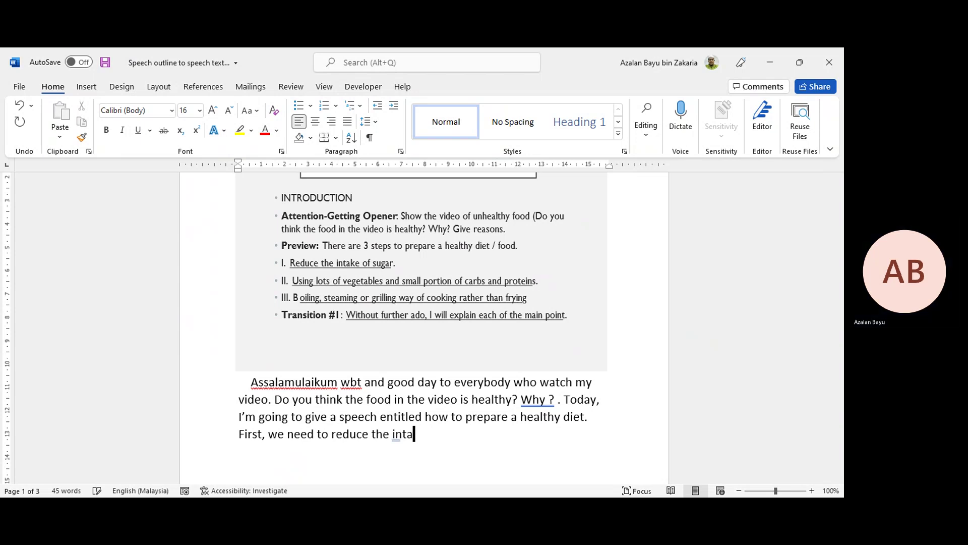
pyautogui.write('ke of su')
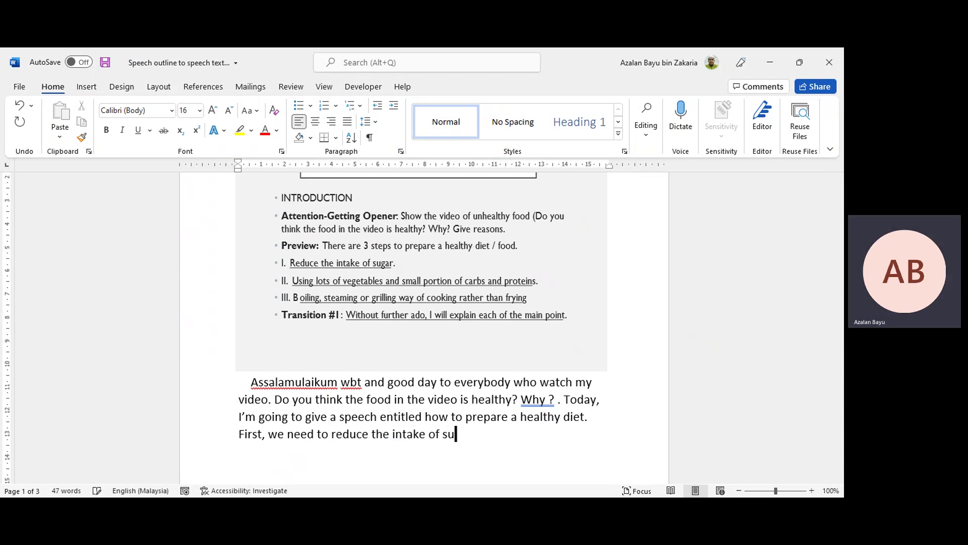
pyautogui.write('gar, seco')
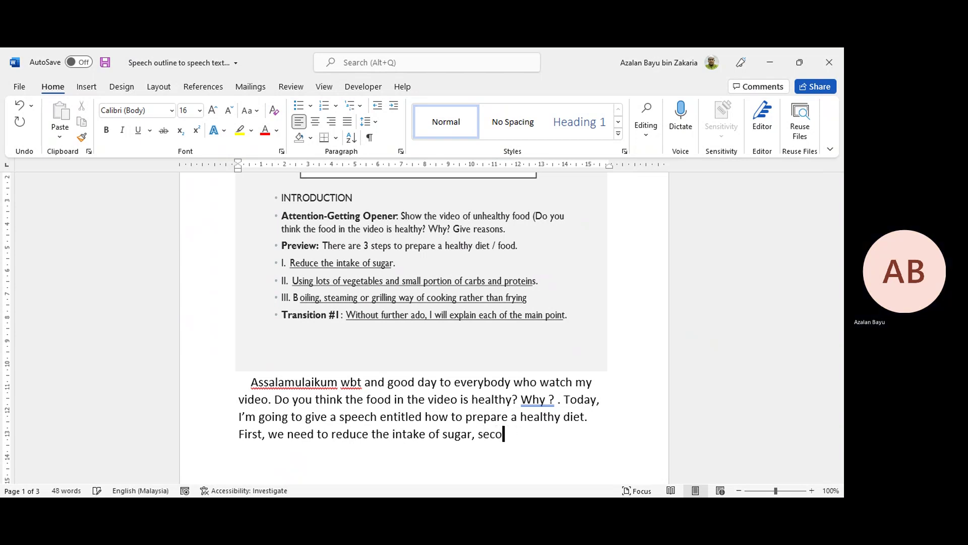
# Finish the second preview point so it reads "second, we must use lots of vegetables and small portions of carbs and protein"
pyautogui.write('nd, we must use')
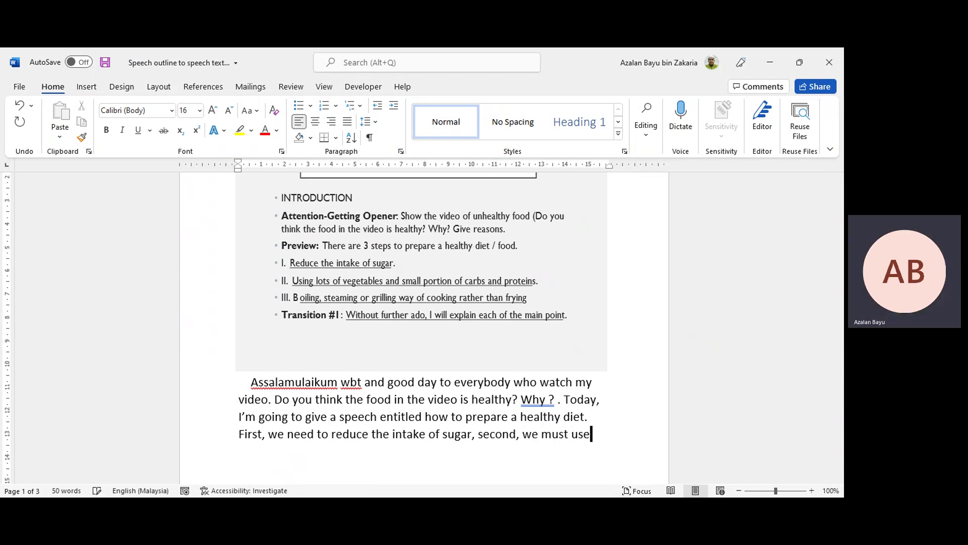
pyautogui.write(' lots of vegetables')
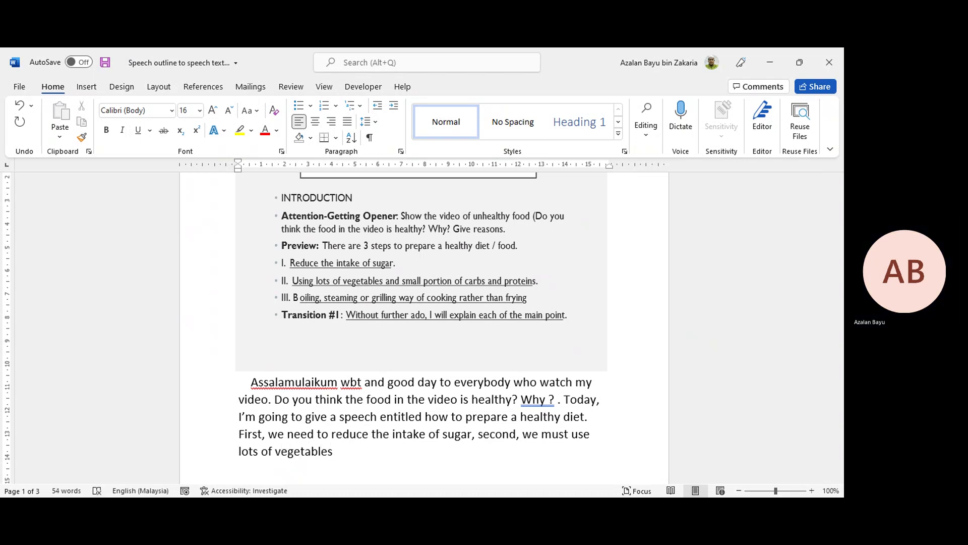
pyautogui.write(' and ')
pyautogui.write('sam')
pyautogui.press('BackSpace')
pyautogui.press('BackSpace')
pyautogui.write('mall')
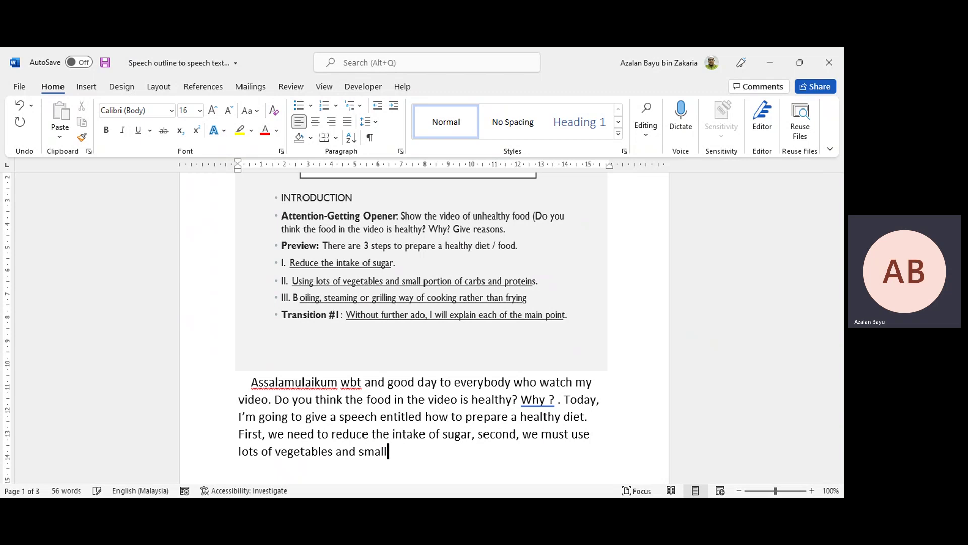
pyautogui.write(' portions of ca')
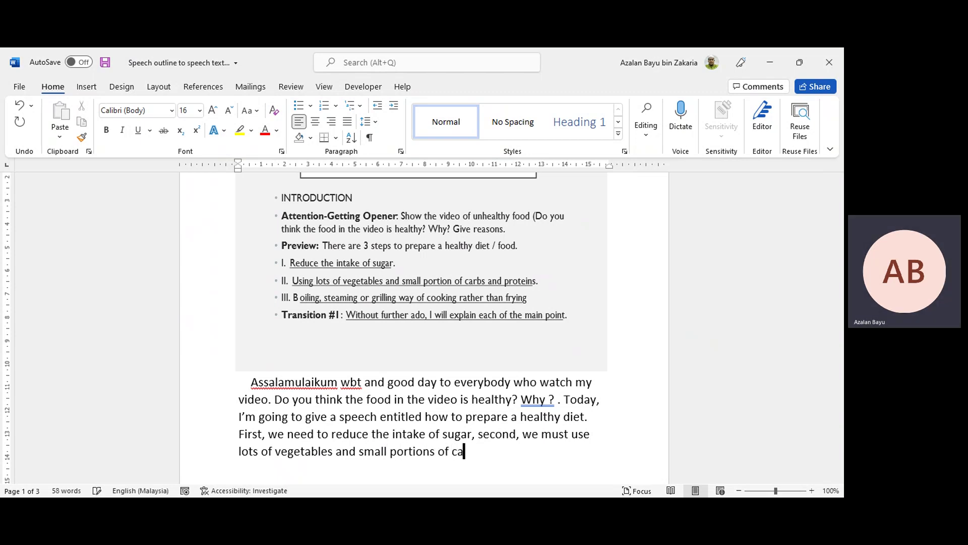
pyautogui.write('rbs and protein ')
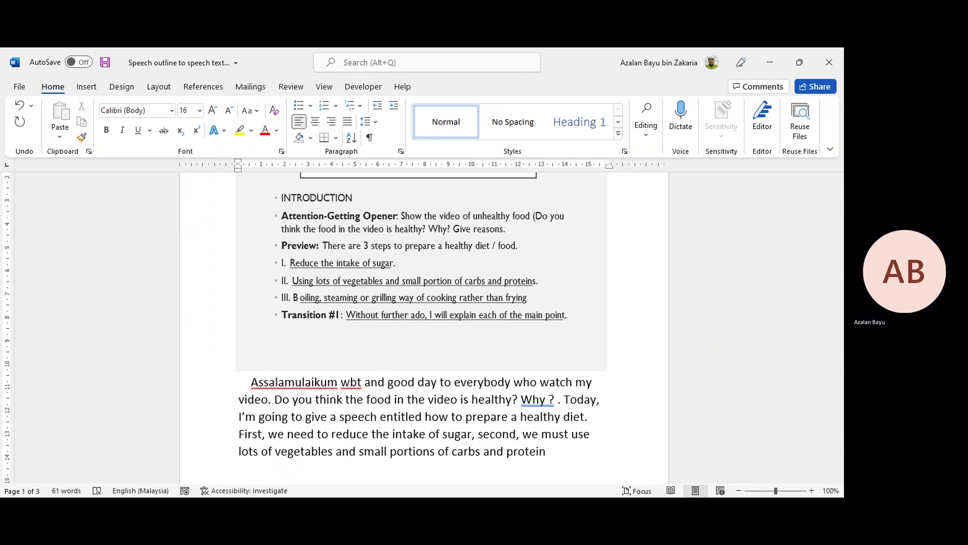
# Add the third preview point, "and lastly we must boil, steam and grill rather than frying in preparing a healthy food."
pyautogui.write('and las')
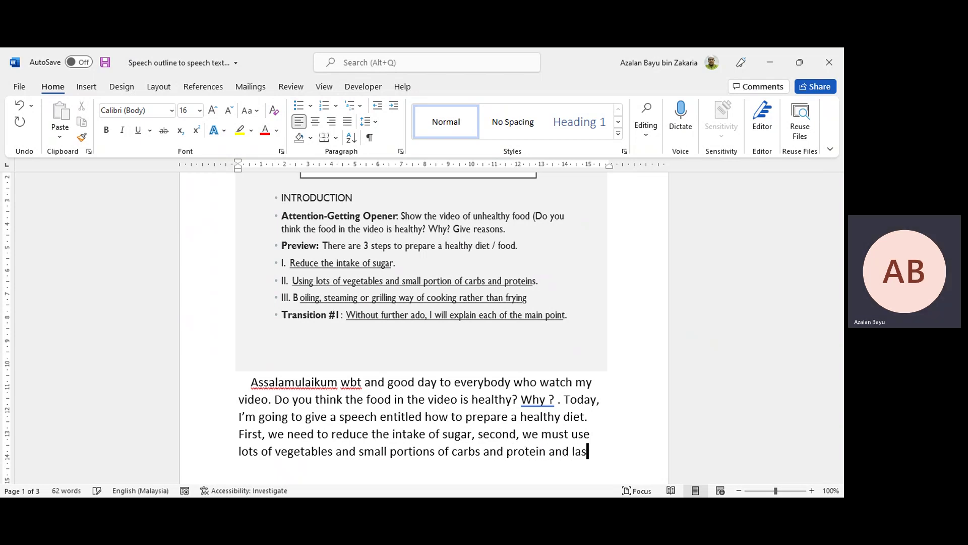
pyautogui.write('tly')
pyautogui.write('we must')
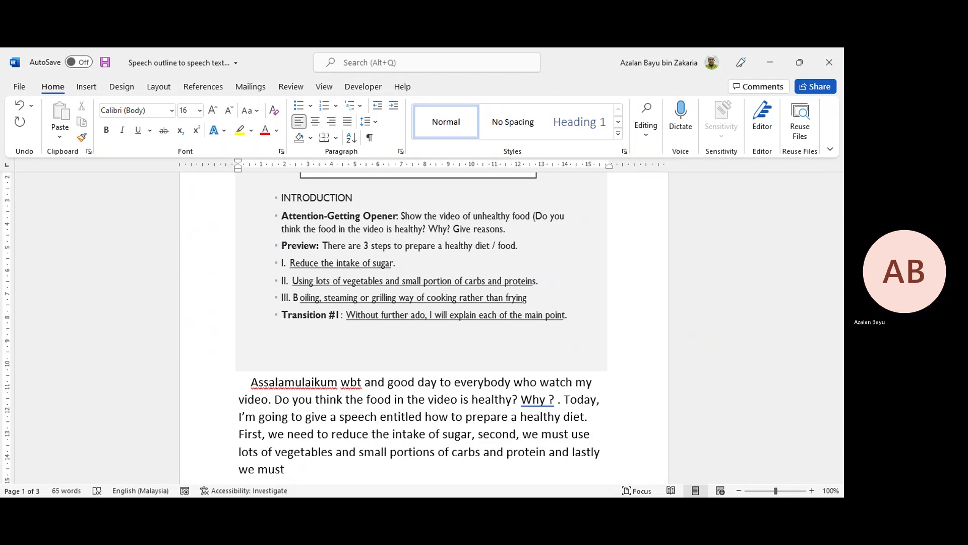
pyautogui.write(' b')
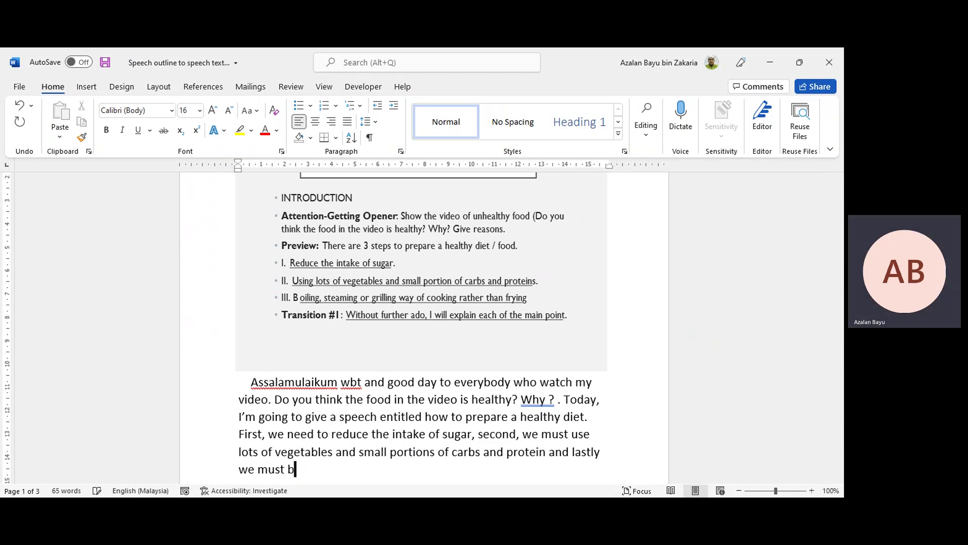
pyautogui.write('oil, steam and gri')
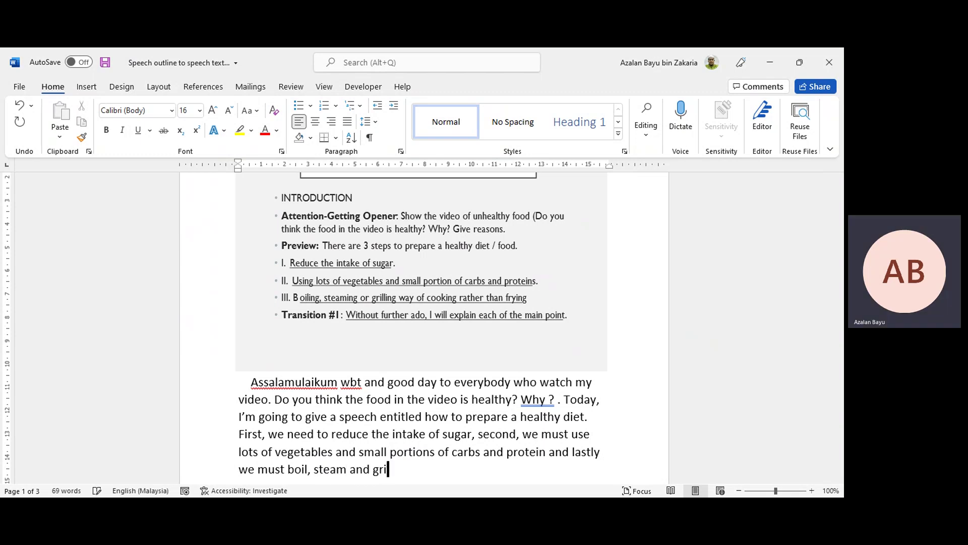
pyautogui.write('ll rather than f')
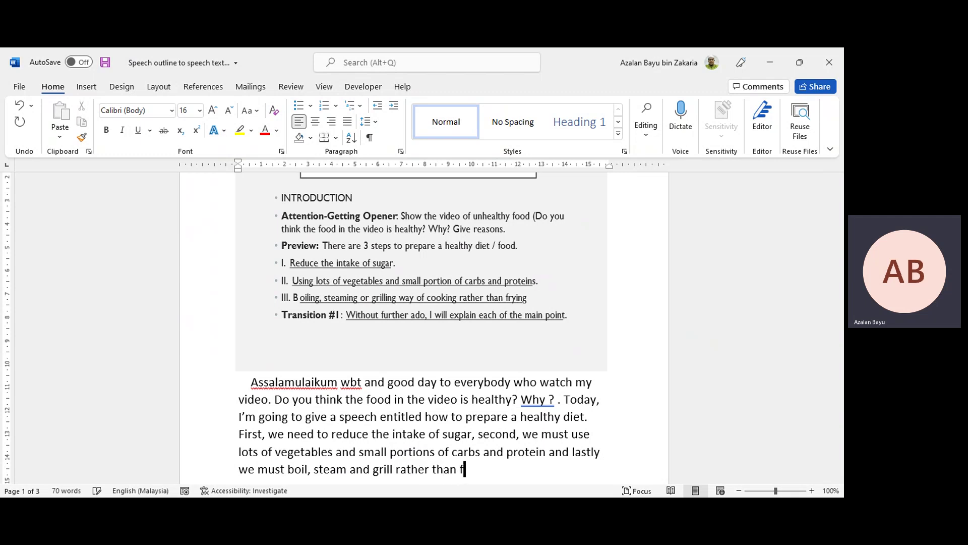
pyautogui.write('rying in preparing ')
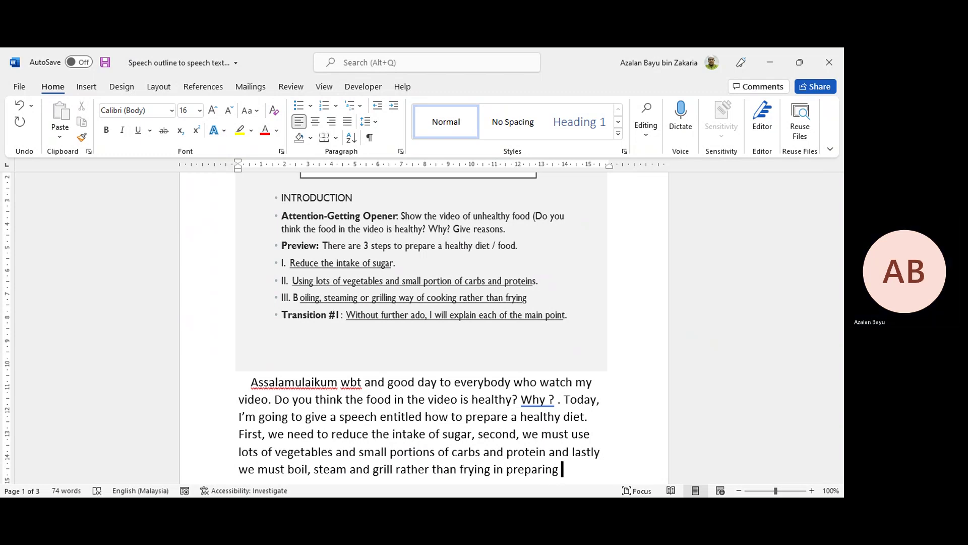
pyautogui.write('a p')
pyautogui.press('BackSpace')
pyautogui.press('BackSpace')
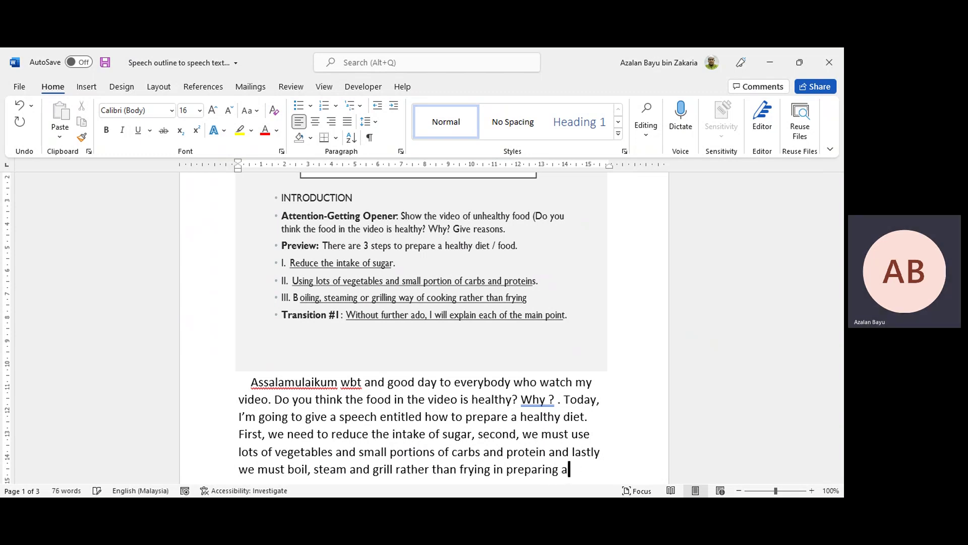
pyautogui.write('healthy fo')
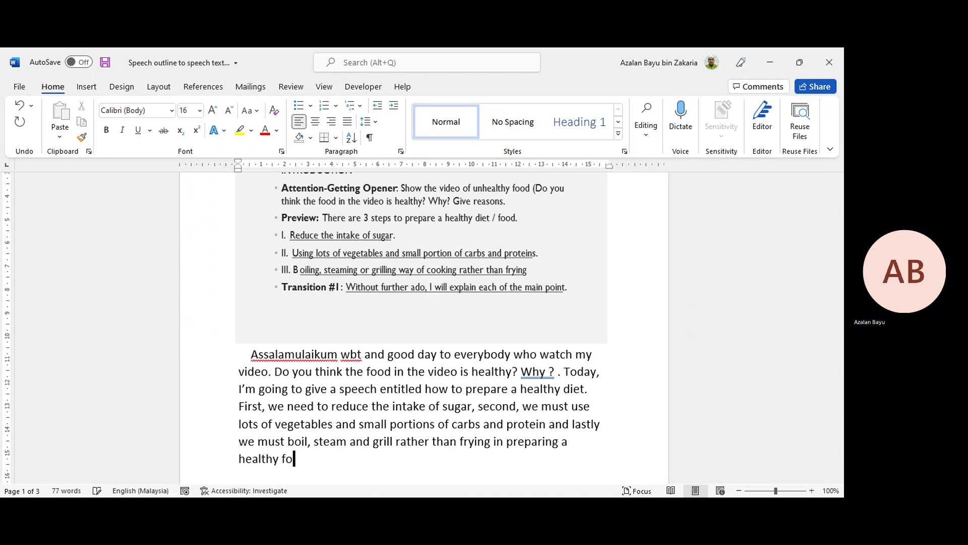
pyautogui.write('od.')
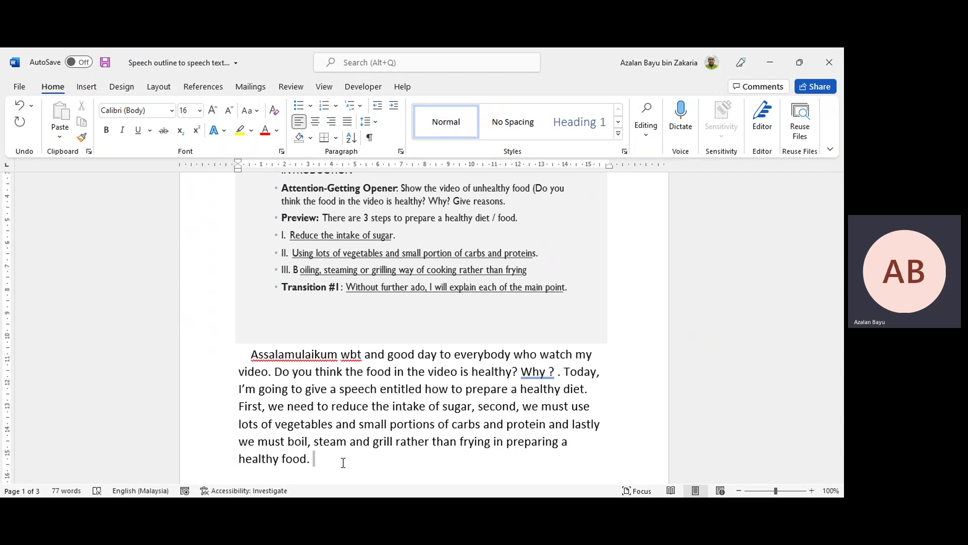
# Justify the introduction paragraph and end it with the transition "Without further ado, I 'll explain in details each steps."
pyautogui.moveTo(252, 354)
pyautogui.mouseDown()
pyautogui.moveTo(557, 382)
pyautogui.moveTo(574, 404)
pyautogui.moveTo(582, 456)
pyautogui.mouseUp()
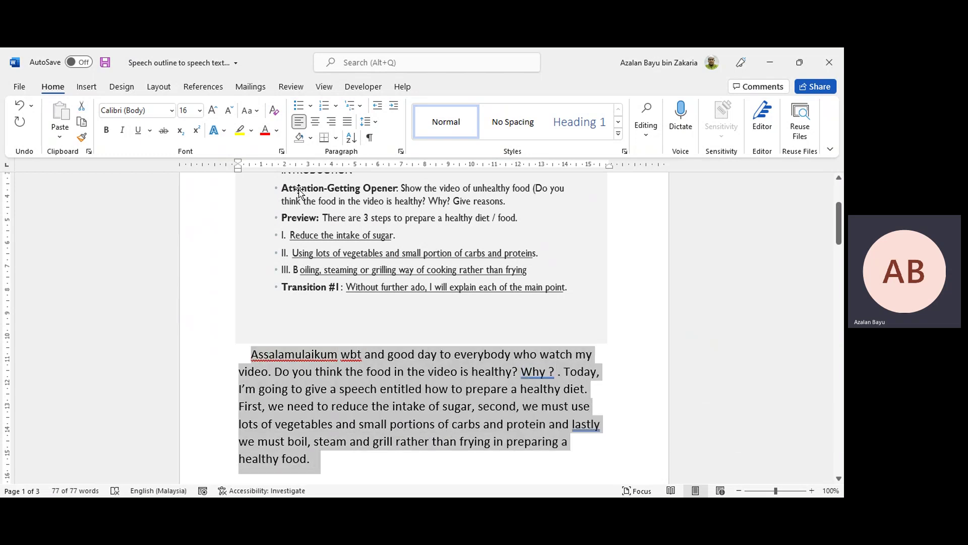
pyautogui.click(349, 124)
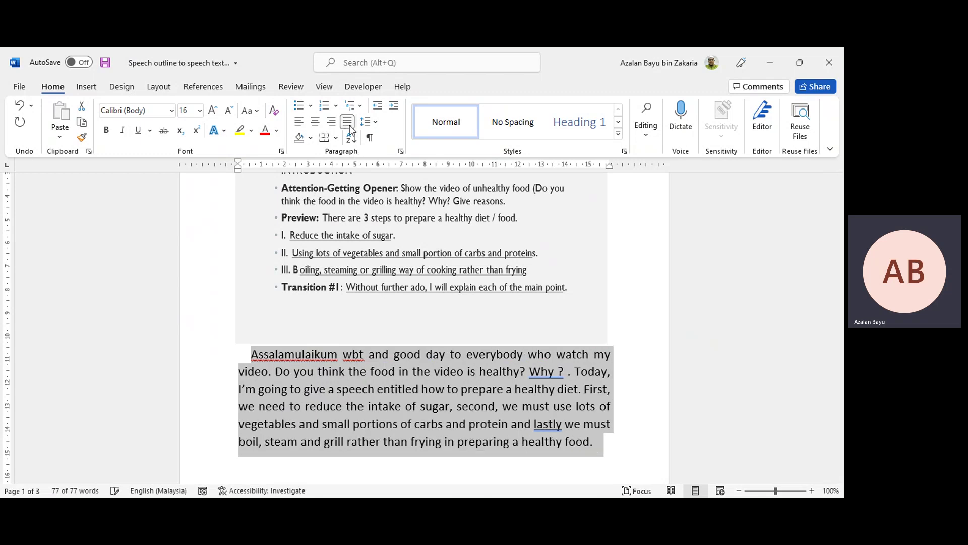
pyautogui.click(603, 439)
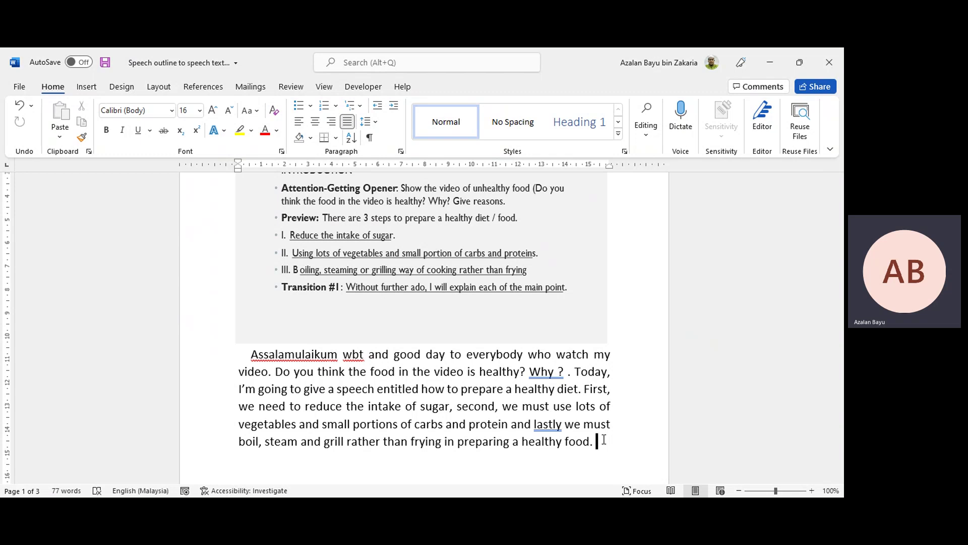
pyautogui.write("Without further ado, I 'll ")
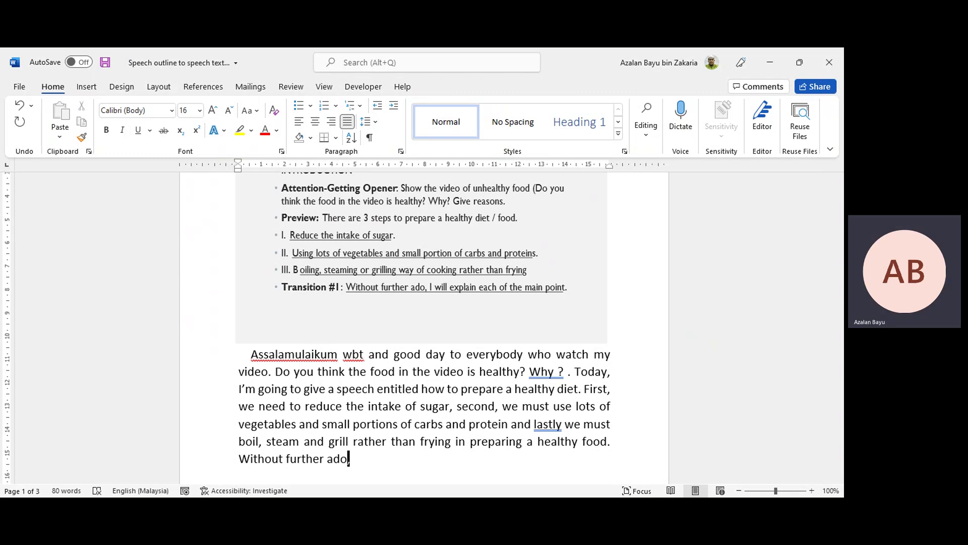
pyautogui.write('explain')
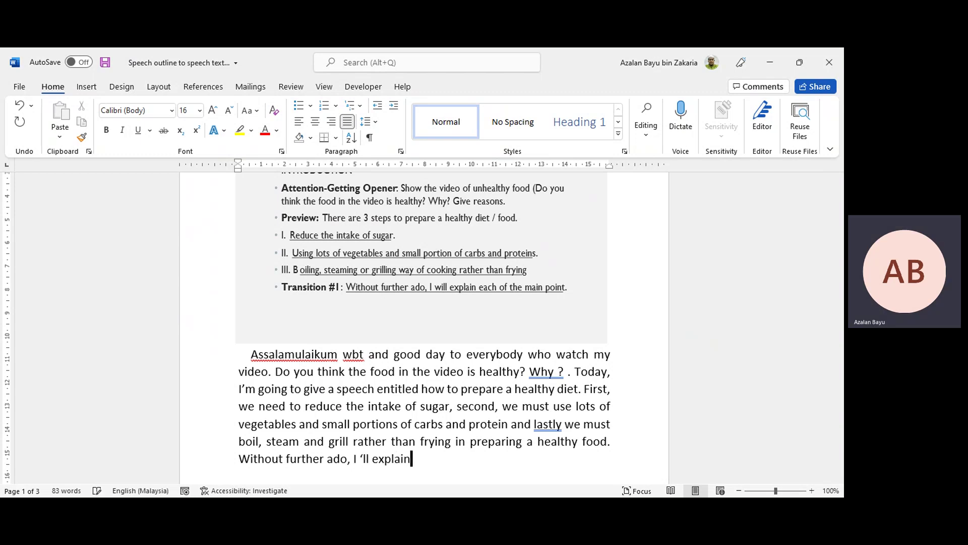
pyautogui.write(' in details each steps.')
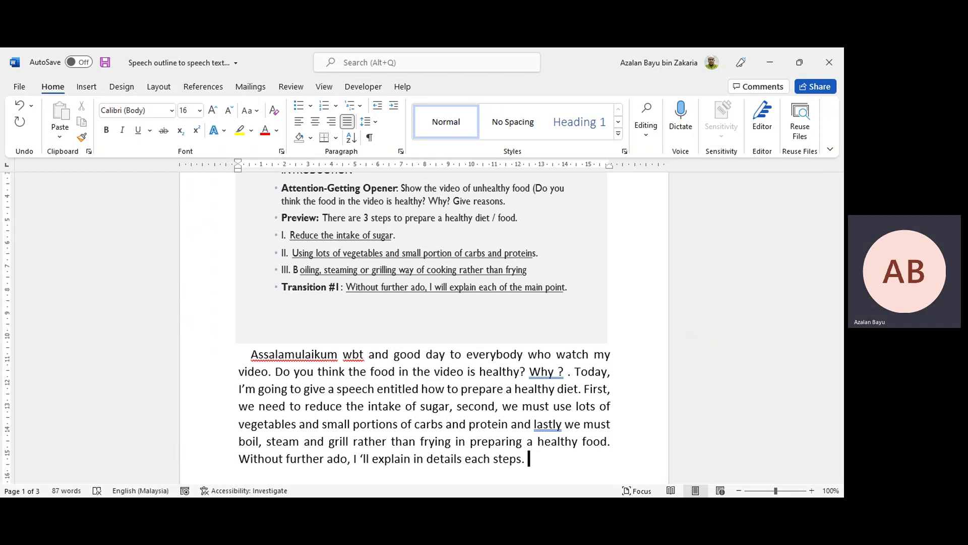
# Stretch the body outline image on page 2 slightly taller and place the text cursor in the empty space below it
pyautogui.scroll(-10, 615, 436)
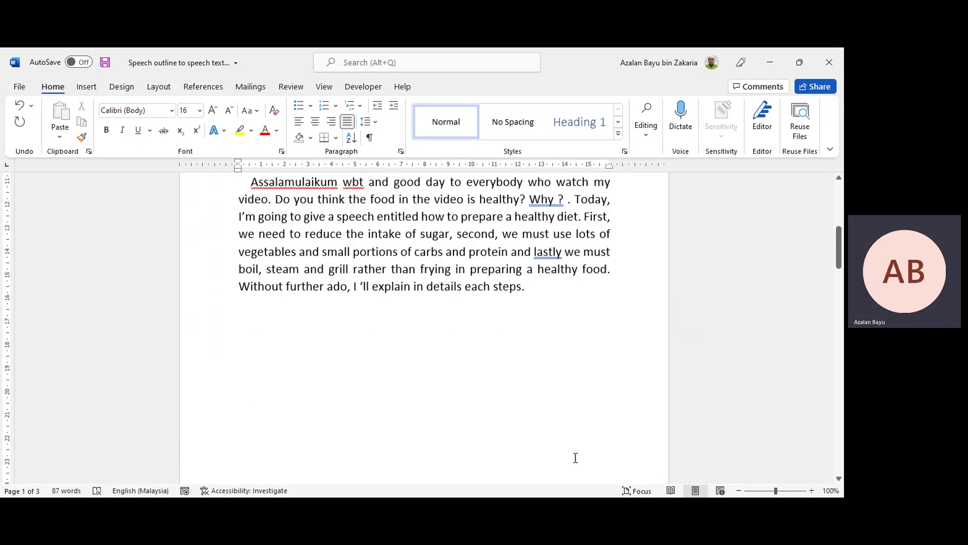
pyautogui.scroll(-5, 571, 461)
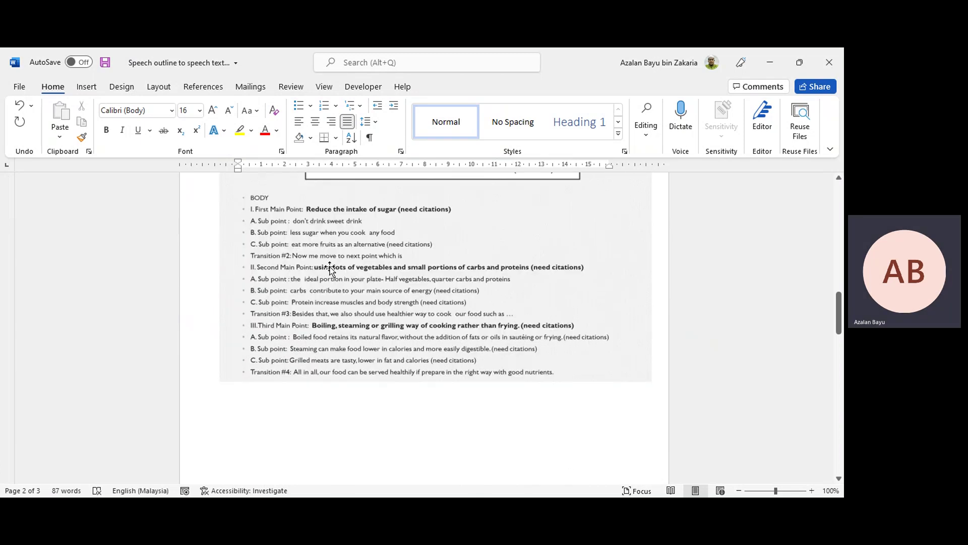
pyautogui.scroll(1, 515, 365)
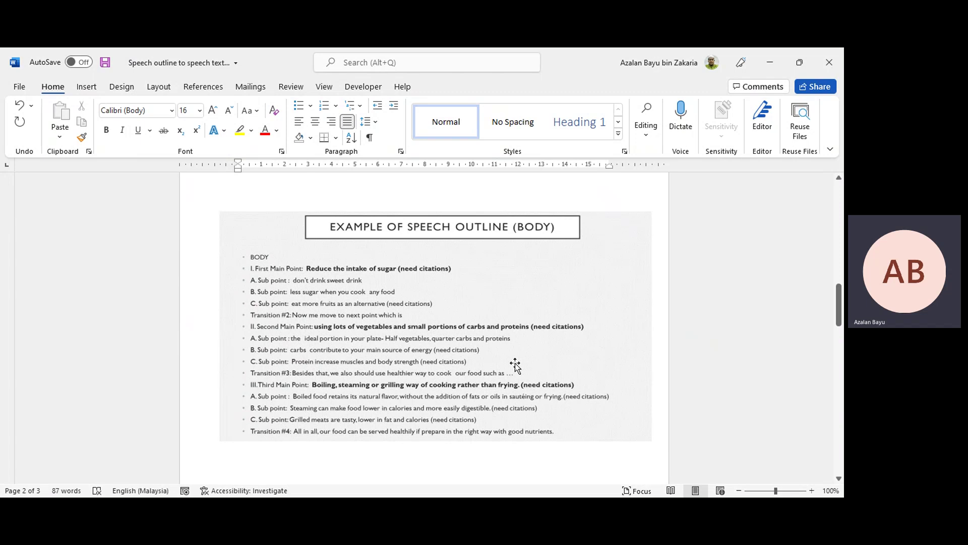
pyautogui.scroll(-1, 516, 365)
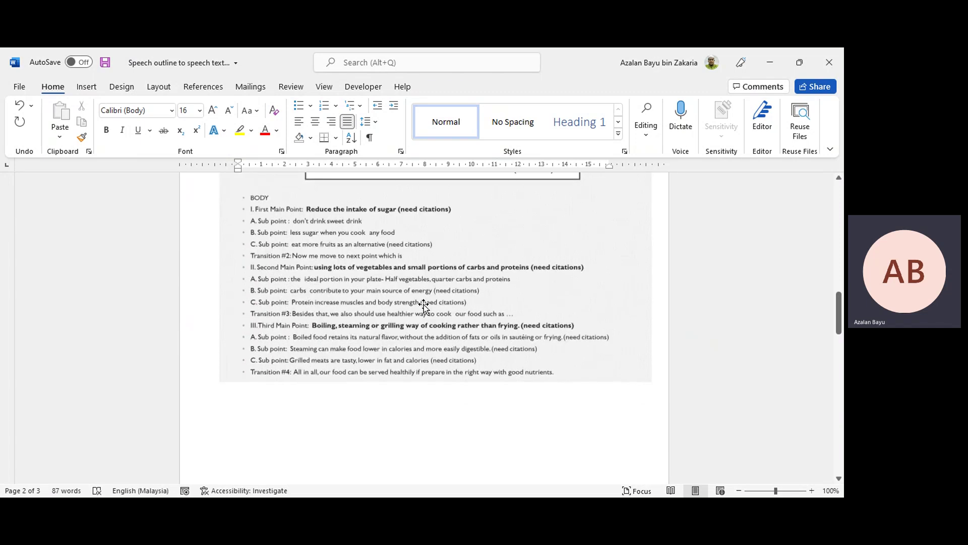
pyautogui.click(529, 300)
pyautogui.moveTo(435, 381); pyautogui.dragTo(434, 390)
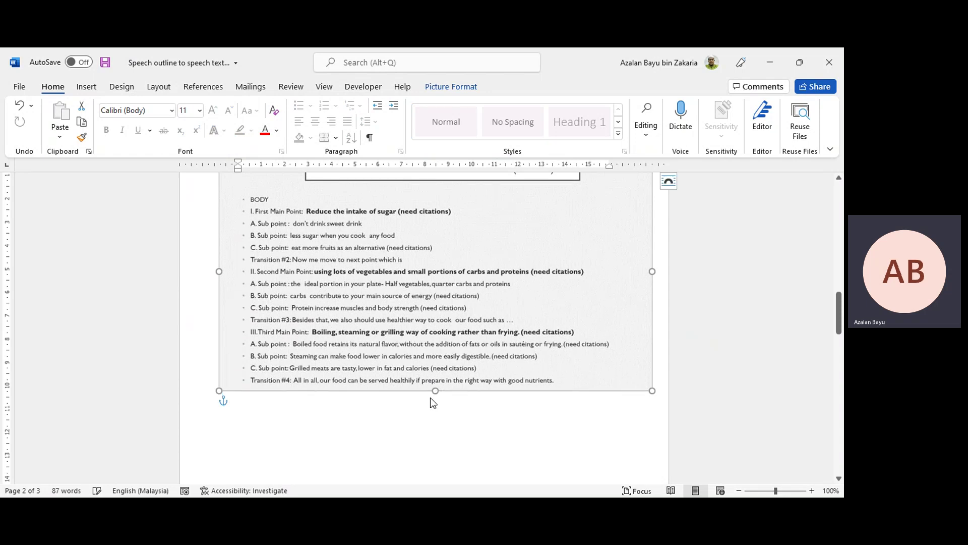
pyautogui.click(367, 437)
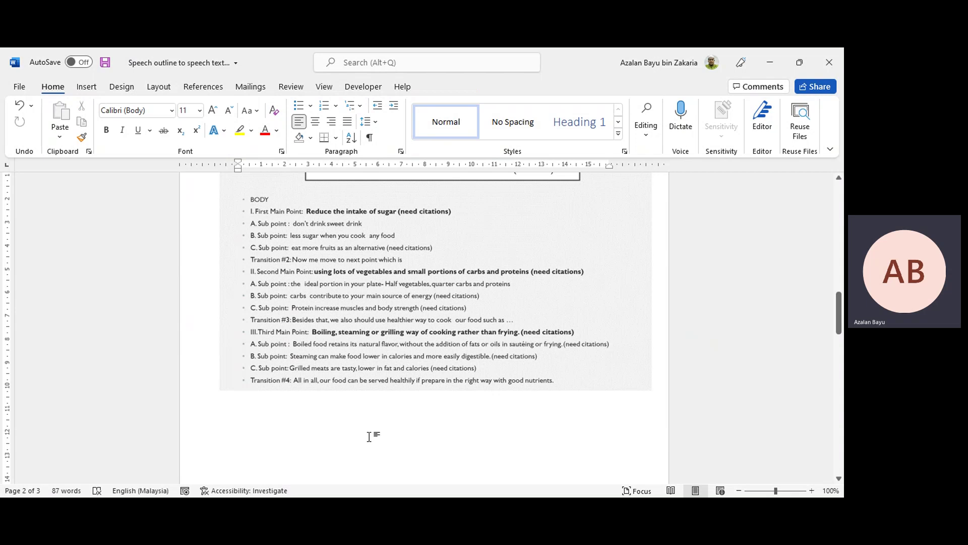
pyautogui.scroll(2, 371, 436)
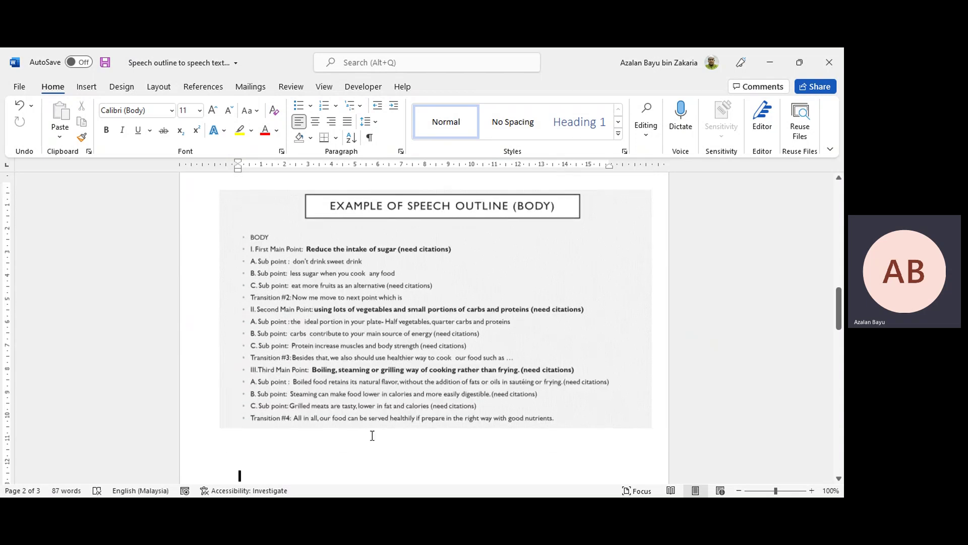
# Start the body text below the outline image with "My first point is we need reduce the intake of sugar."
pyautogui.scroll(-1, 368, 435)
pyautogui.write('F')
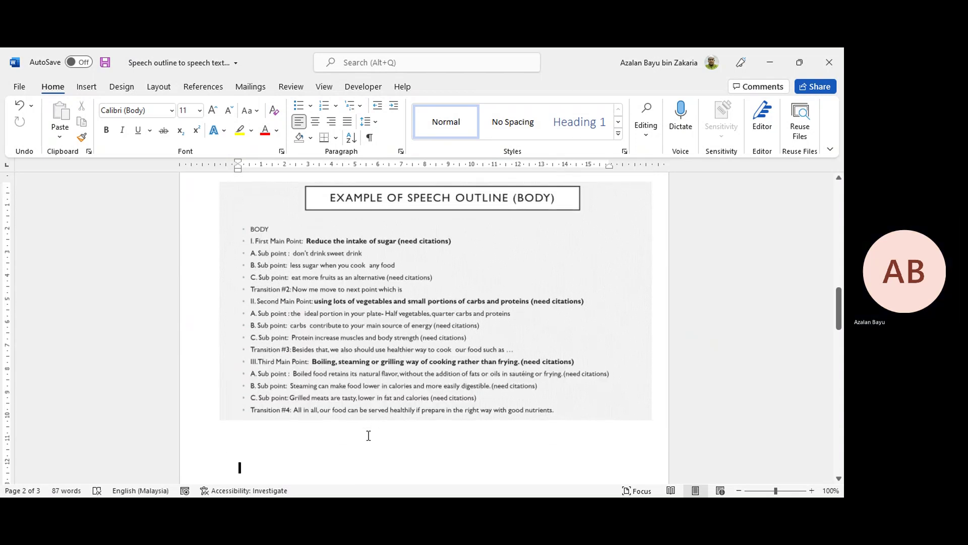
pyautogui.press('BackSpace')
pyautogui.write('M')
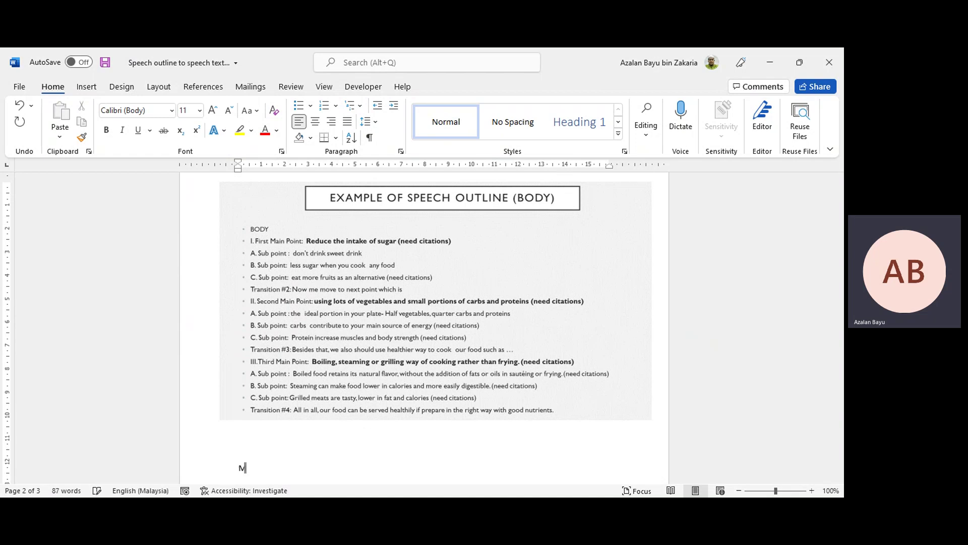
pyautogui.write('y first point is we need')
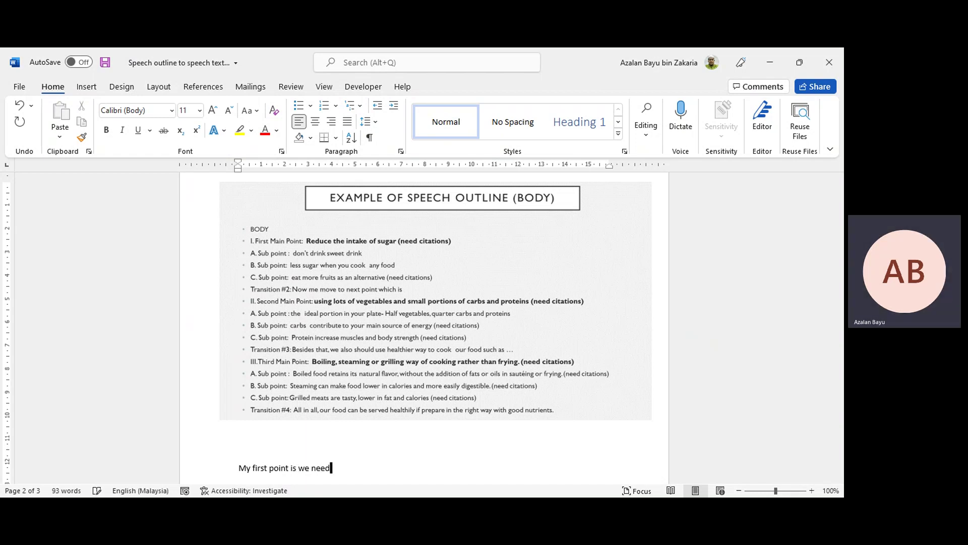
pyautogui.write(' reduce the intake of sugar.')
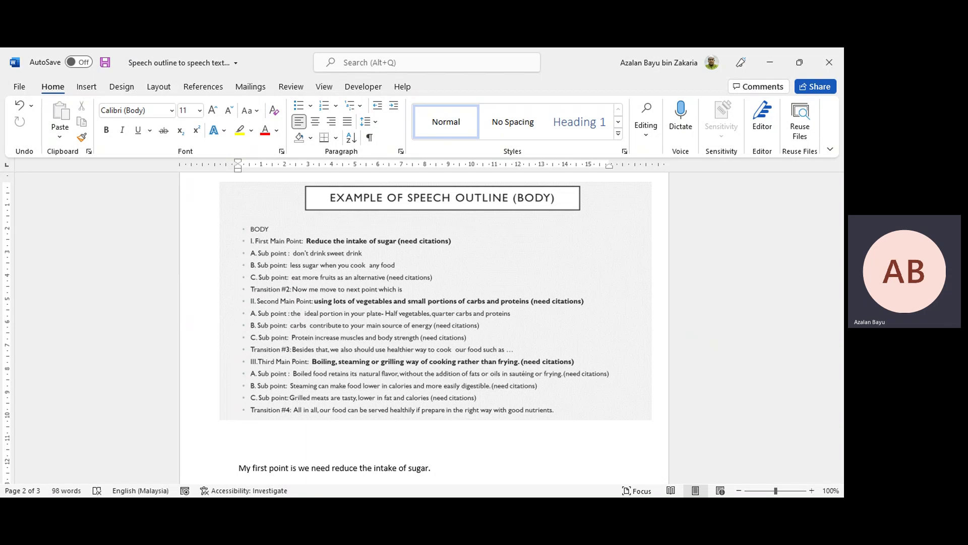
# Add a sentence citing a 2021 author: "sugar can damage the whole system of our body especially if you take it daily."
pyautogui.write(' According to Harr')
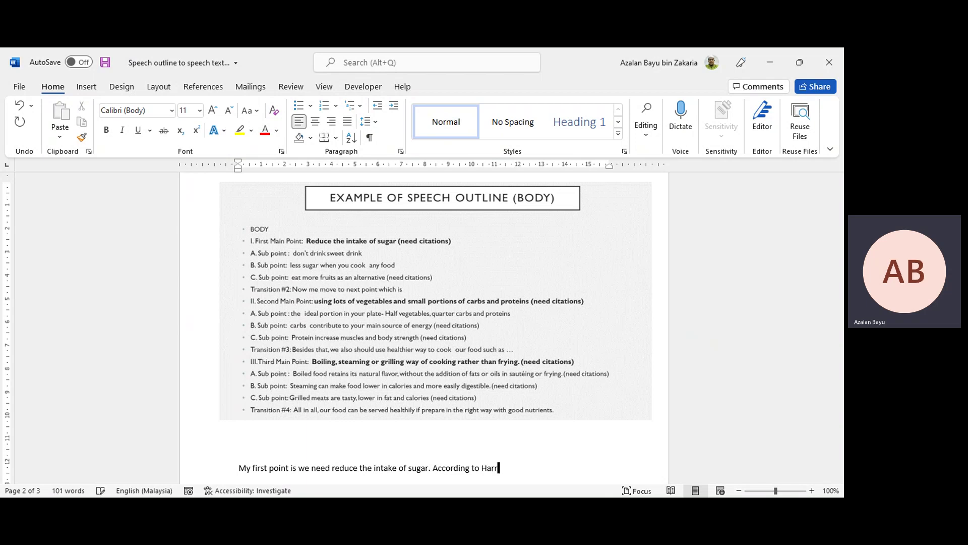
pyautogui.write('ington (2021) , sugar ca')
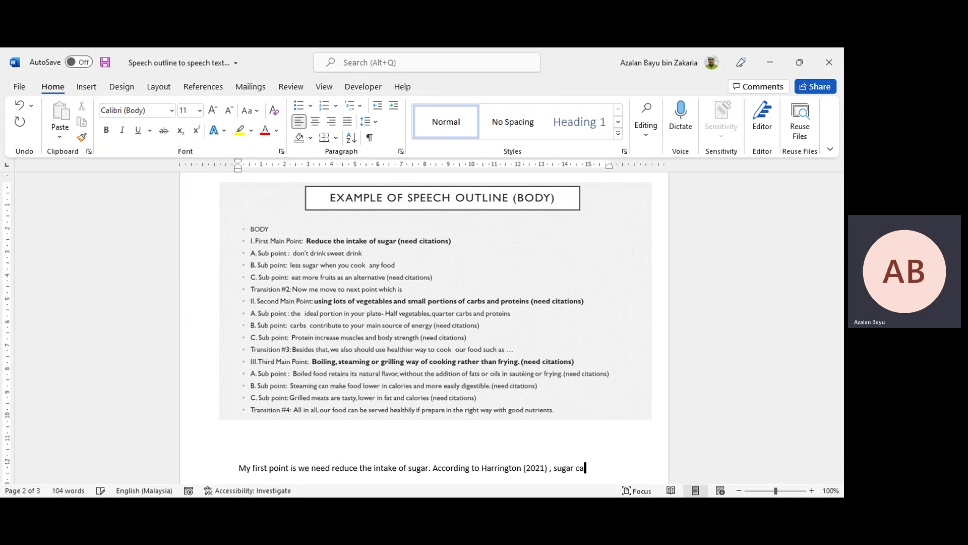
pyautogui.write('n give')
pyautogui.press('BackSpace')
pyautogui.press('BackSpace')
pyautogui.press('BackSpace')
pyautogui.press('BackSpace')
pyautogui.write('damage the whole system of o')
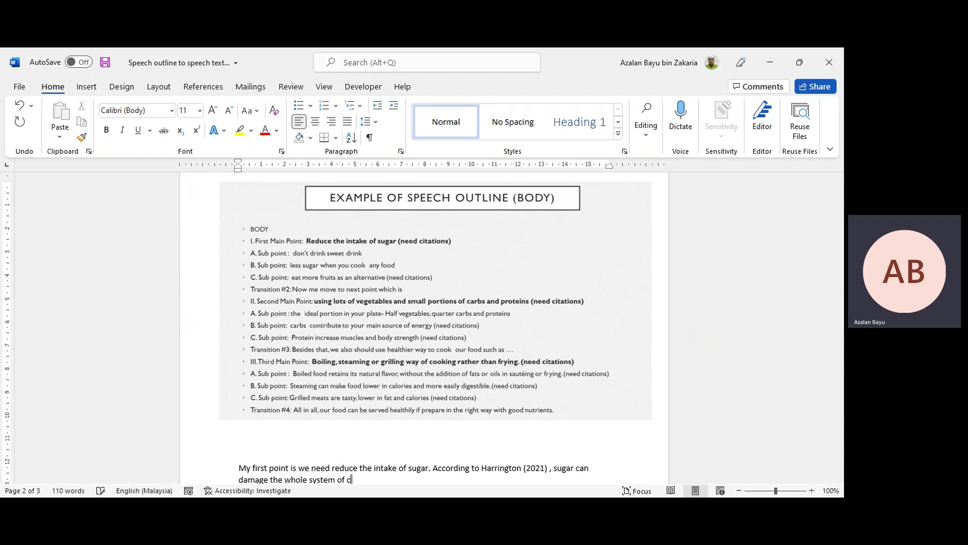
pyautogui.write('ur body es')
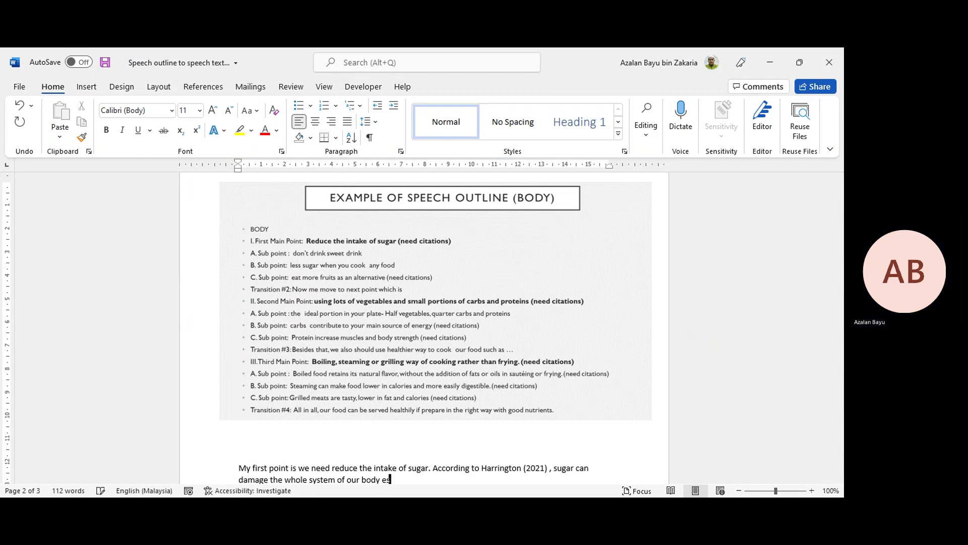
pyautogui.write('pecially')
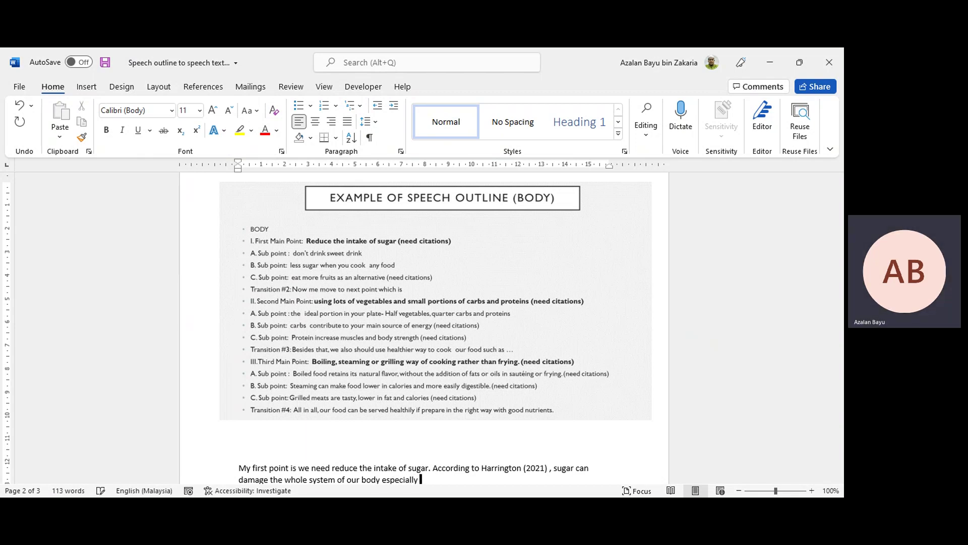
pyautogui.write(' if you take it daily.')
# Add the sentence "To make sure we can reduce the intake of sugar, we must ensure that we don't drink something sugary."
pyautogui.scroll(-3, 447, 422)
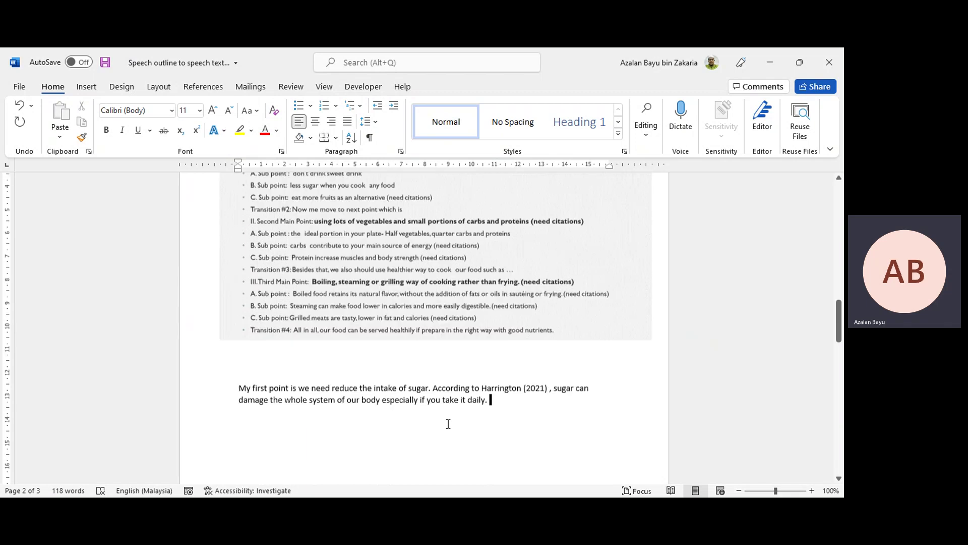
pyautogui.scroll(1, 447, 424)
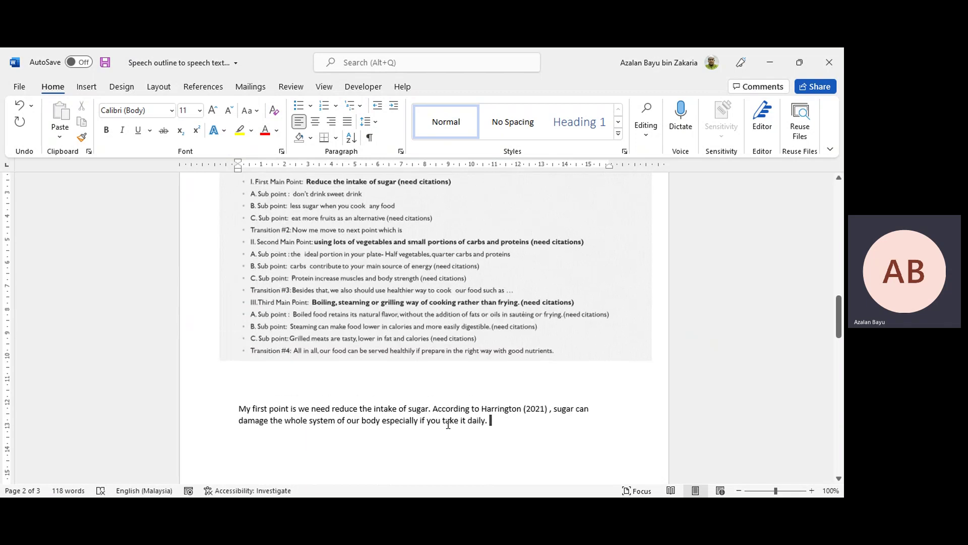
pyautogui.scroll(1, 448, 424)
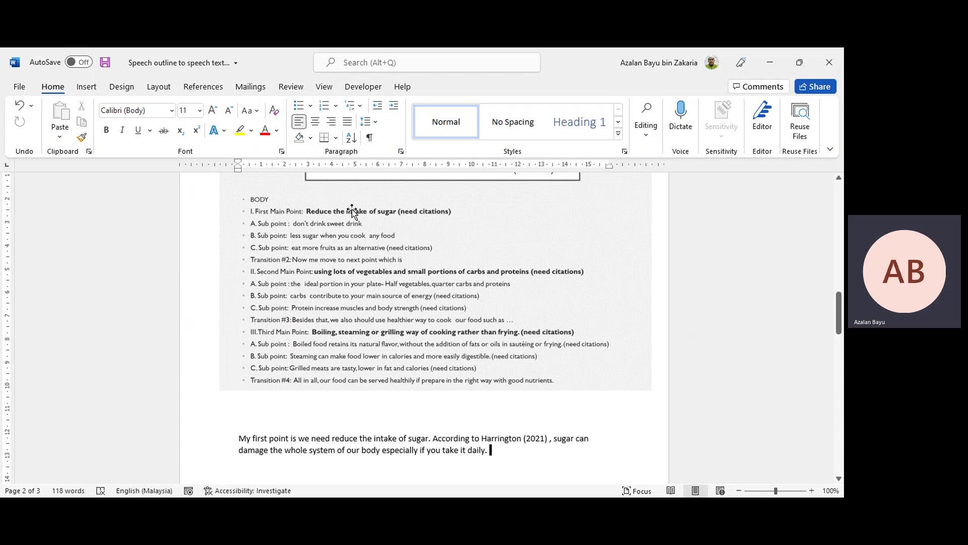
pyautogui.write('To')
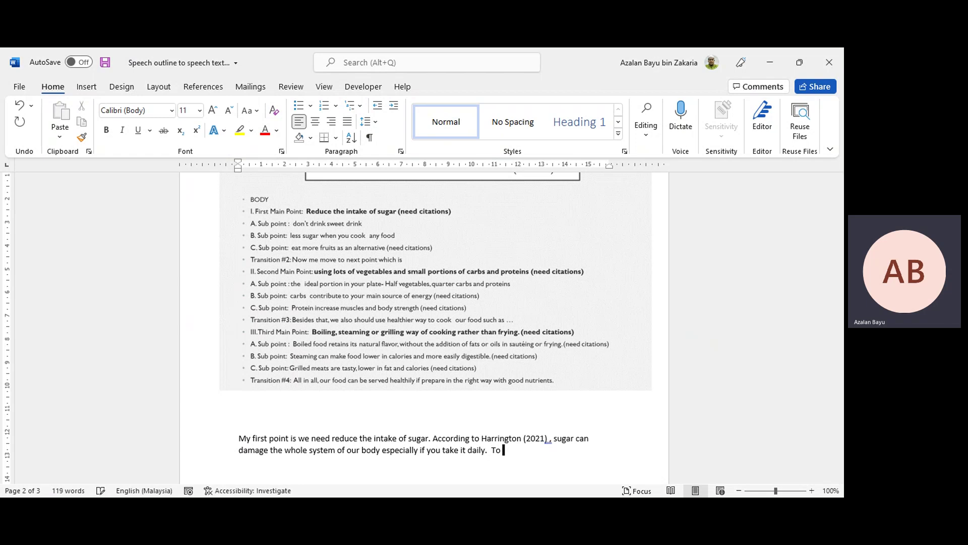
pyautogui.write(' make sure we can redu')
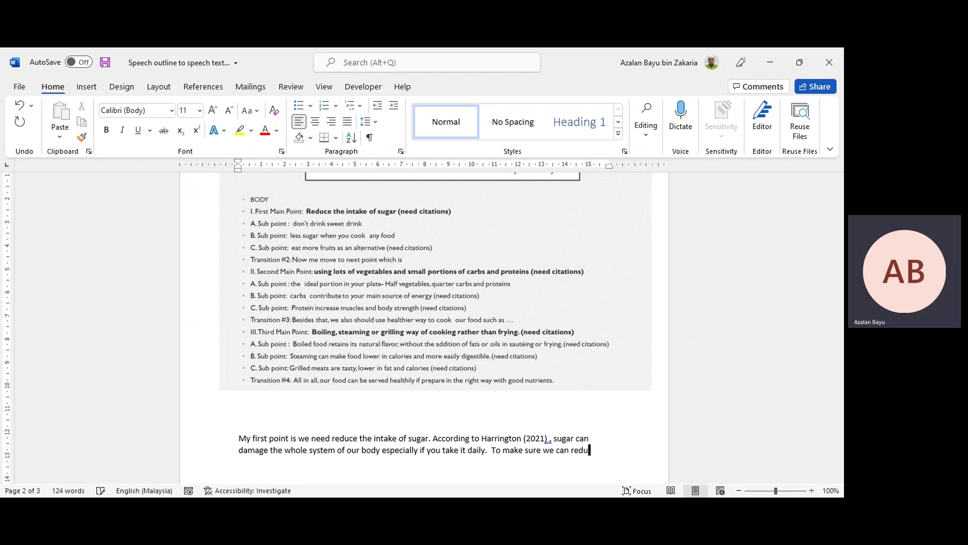
pyautogui.write('ce the intake o')
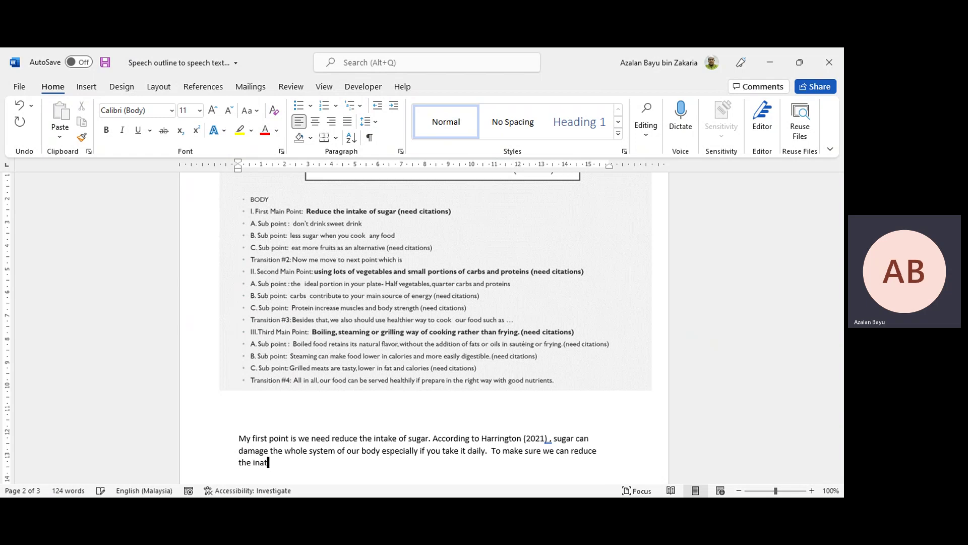
pyautogui.write('f sugar')
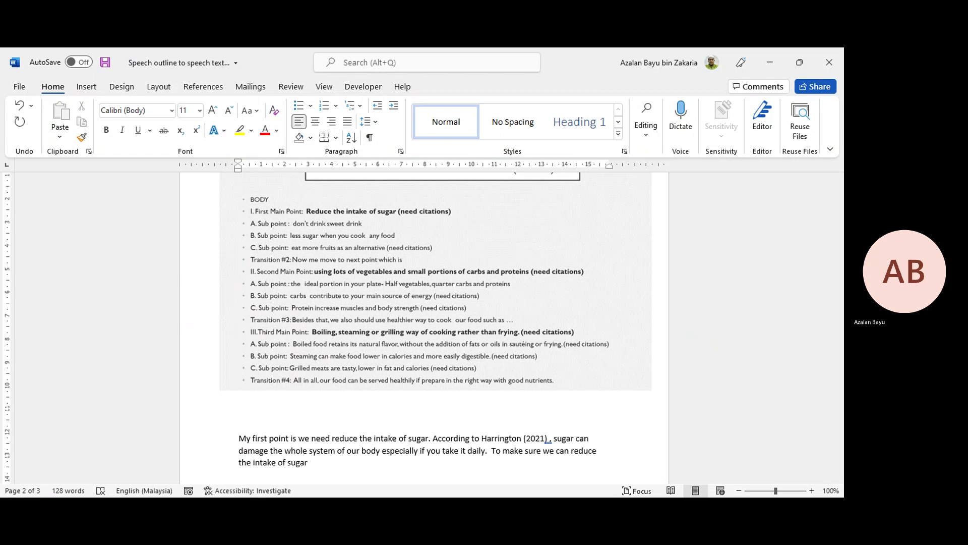
pyautogui.write(', we ')
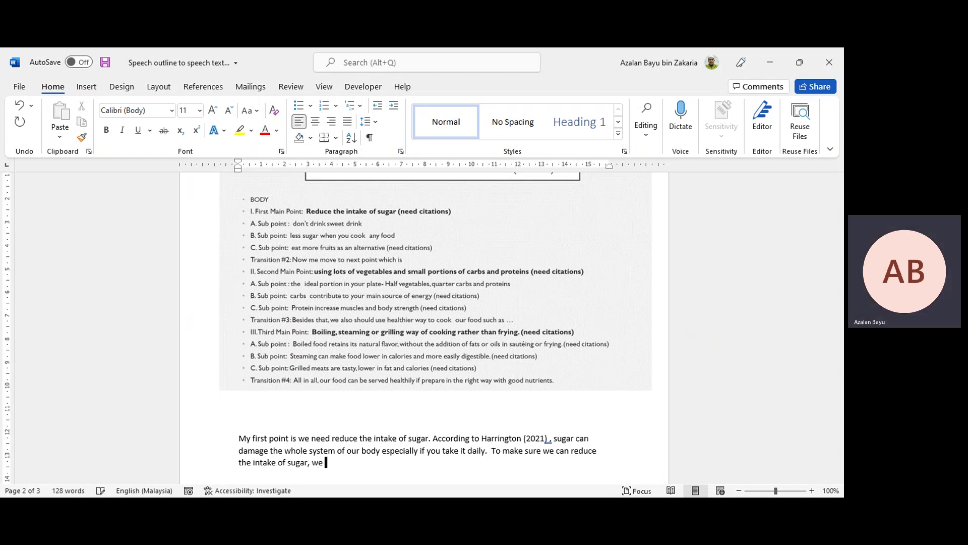
pyautogui.write('must ens')
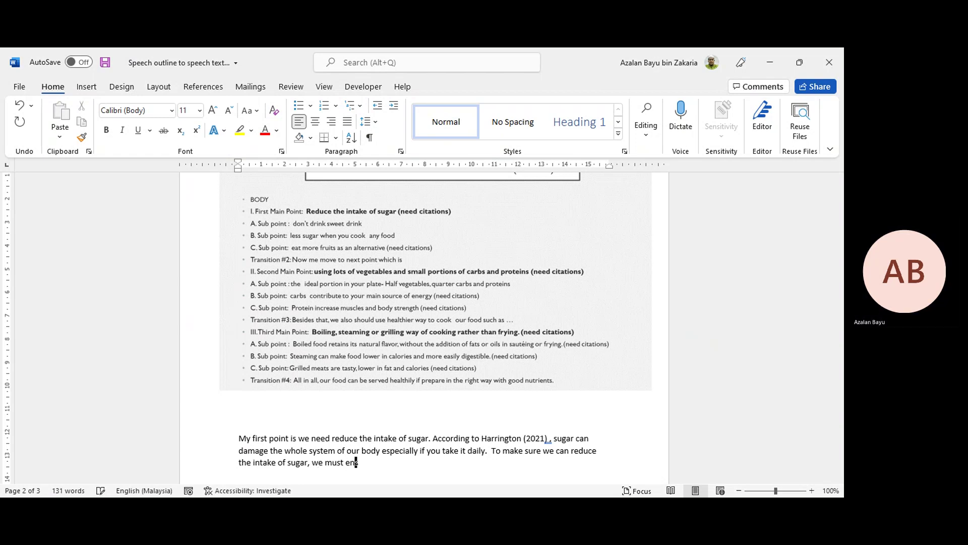
pyautogui.write('ure that')
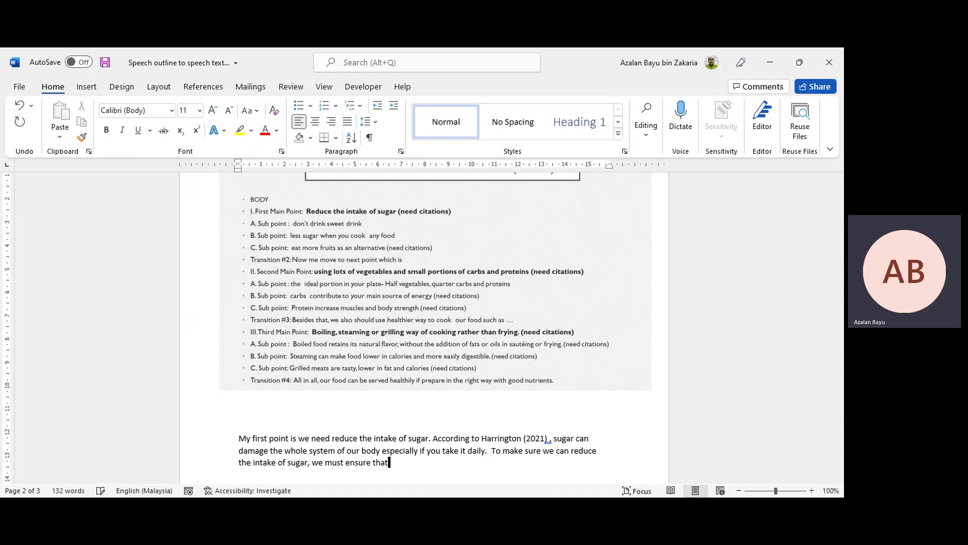
pyautogui.write(" we don't drink ")
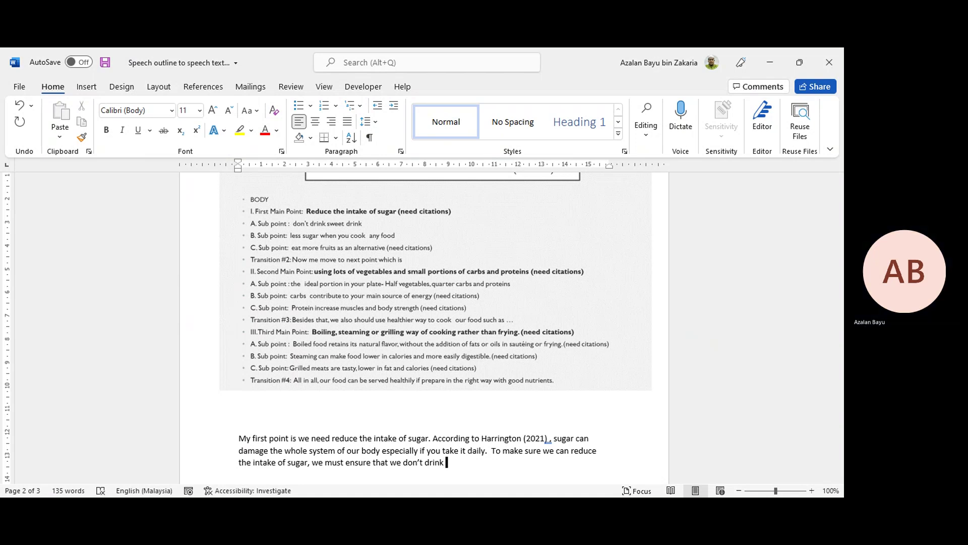
pyautogui.write('something')
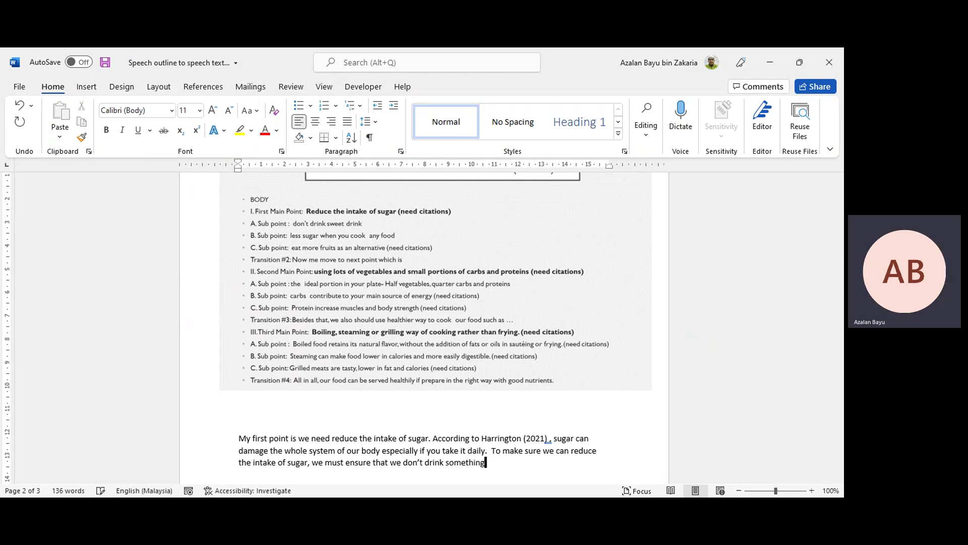
pyautogui.write(' sugary')
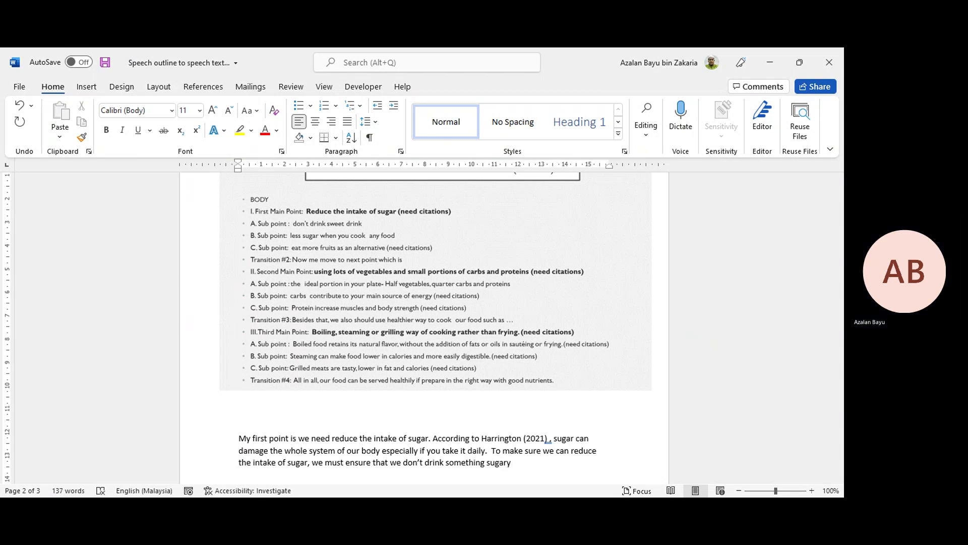
# Add the sentence "For example, try to avoid drinking carbonated drink, sweet coffee or tea or any drink which use excessive amount of sugar."
pyautogui.write('. For')
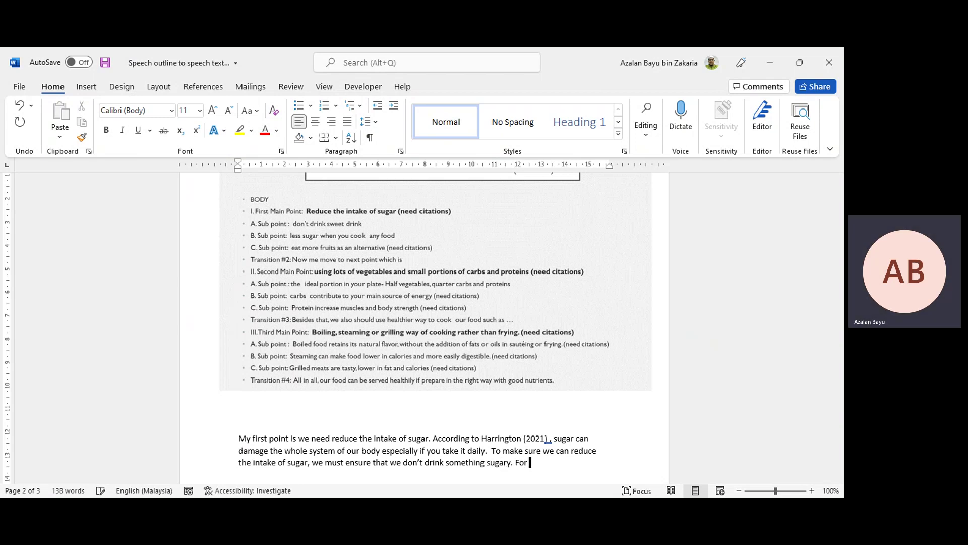
pyautogui.write(' example, try to avoid drin')
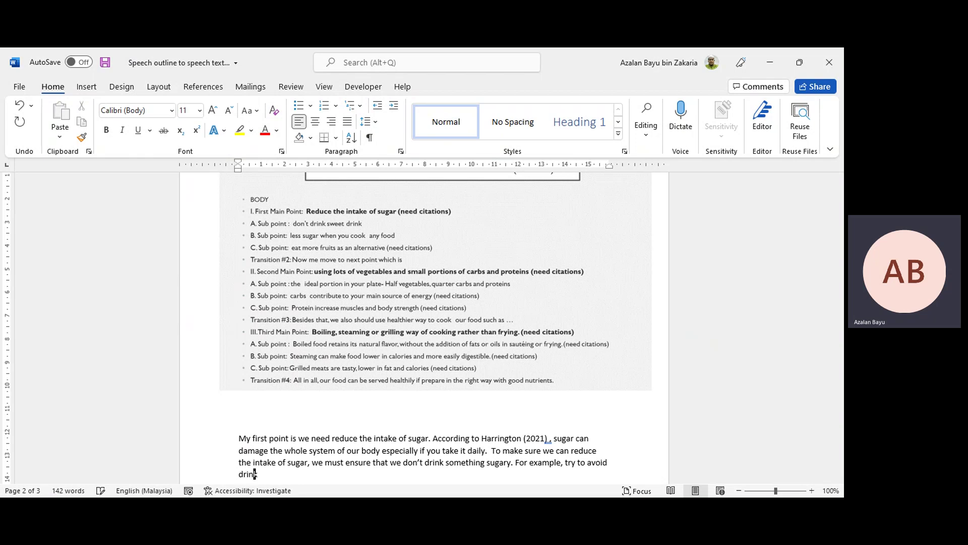
pyautogui.write('king carbonated drink, ')
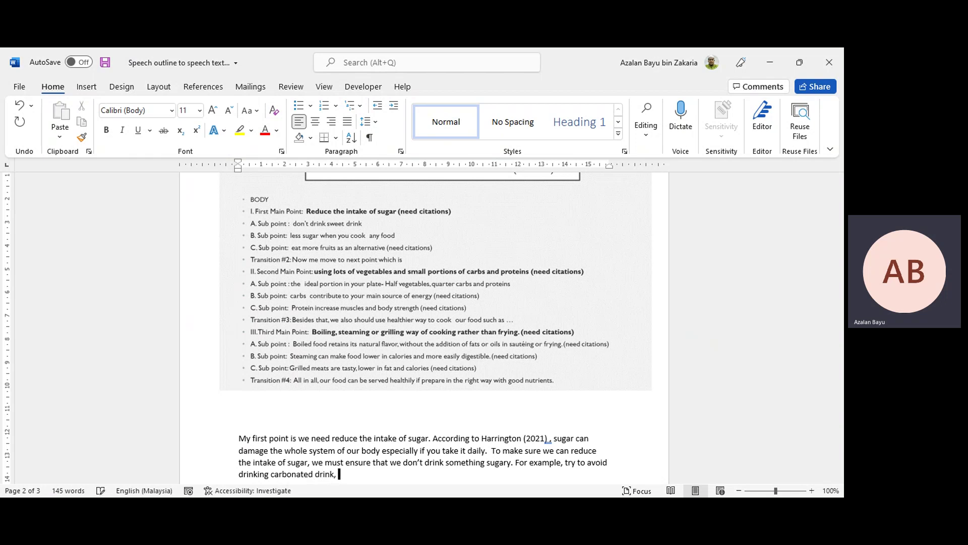
pyautogui.write('sweet cofe')
pyautogui.write(' or tea aor')
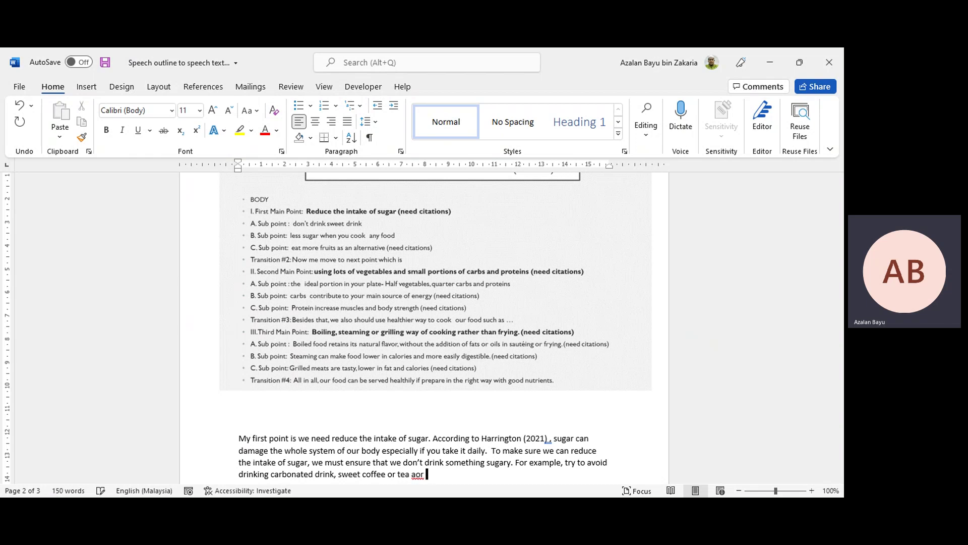
pyautogui.press('BackSpace')
pyautogui.press('BackSpace')
pyautogui.press('BackSpace')
pyautogui.write('or any drink which use exc')
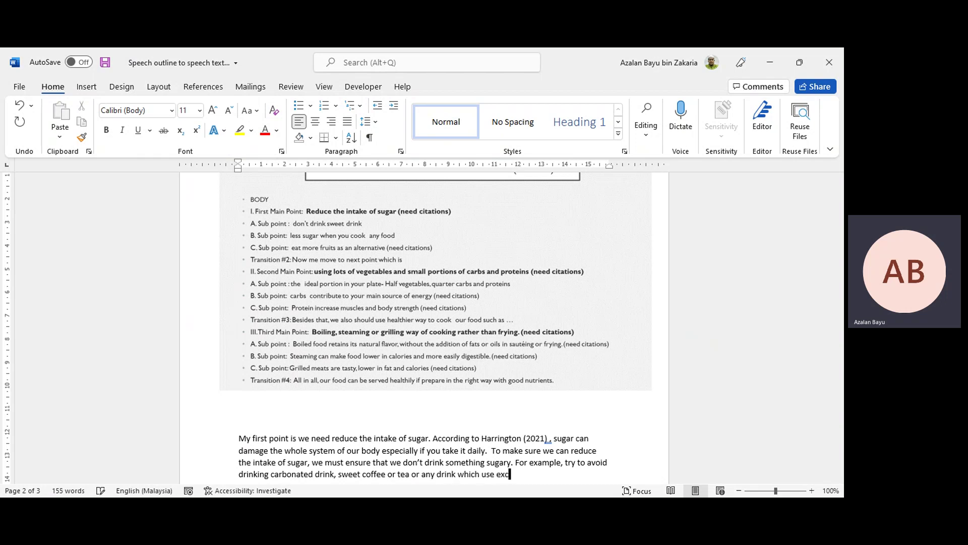
pyautogui.write('essive ammount of sugar.')
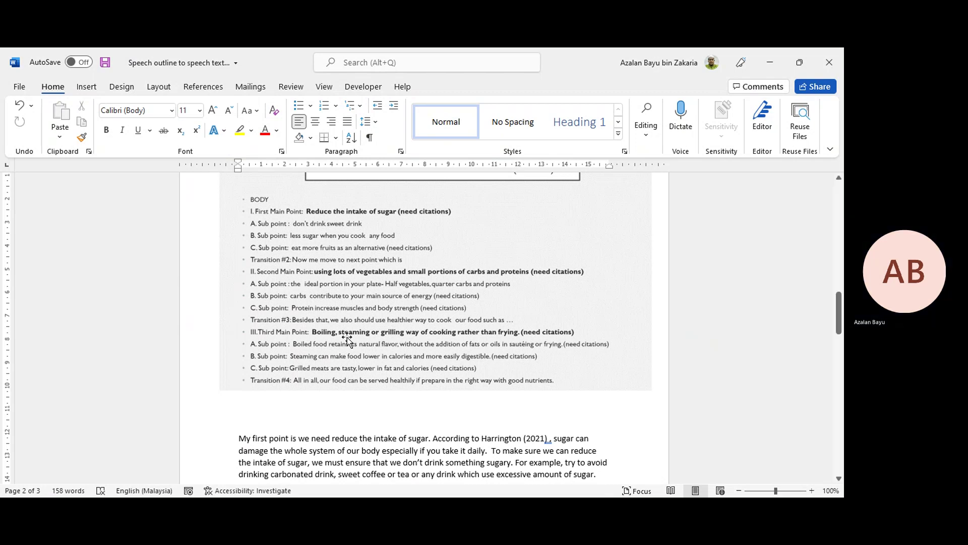
# Justify the first-point paragraph and increase its font size to 14
pyautogui.moveTo(238, 438); pyautogui.dragTo(598, 414)
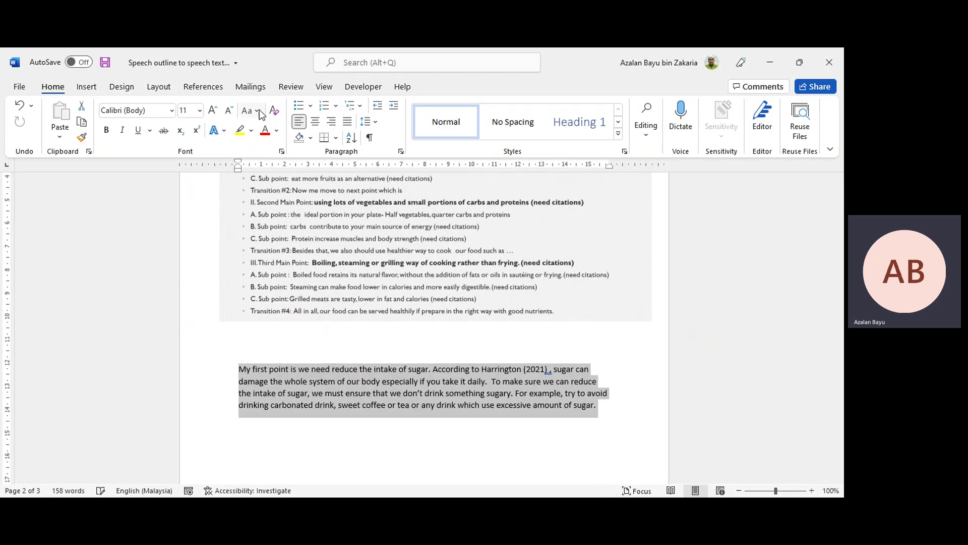
pyautogui.click(346, 121)
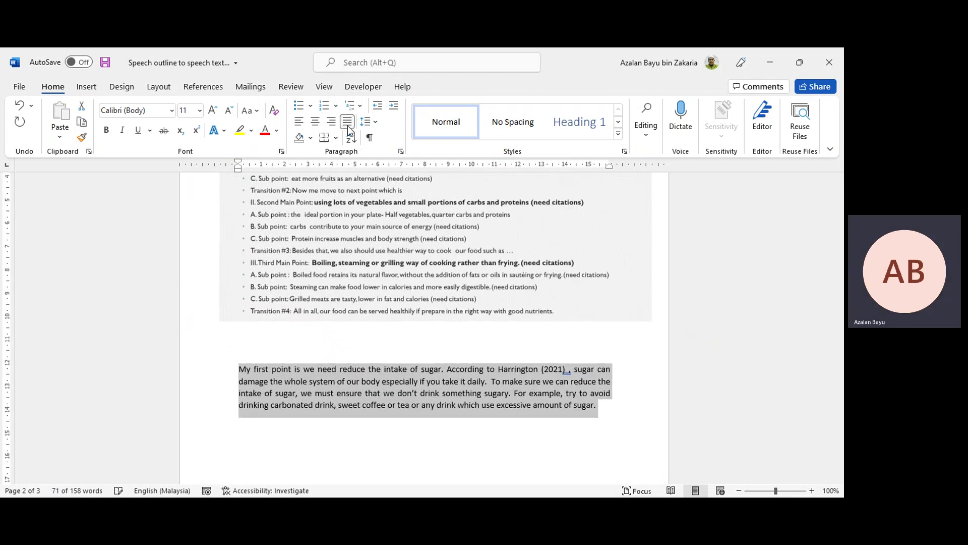
pyautogui.click(213, 110)
pyautogui.click(212, 110)
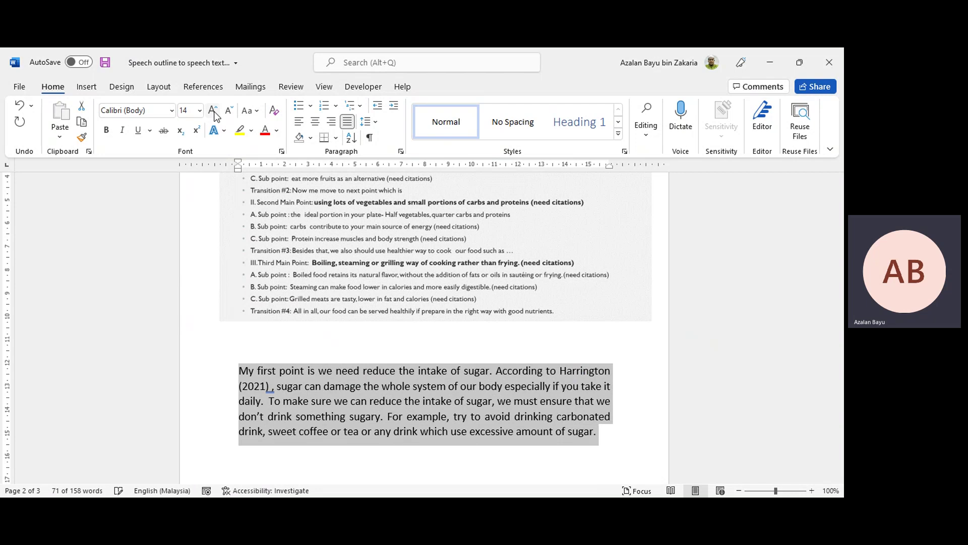
pyautogui.click(520, 440)
# Add the sentence "Apart from that, sugar can be reduced when you cook any food." to the end of the first-point paragraph
pyautogui.click(602, 433)
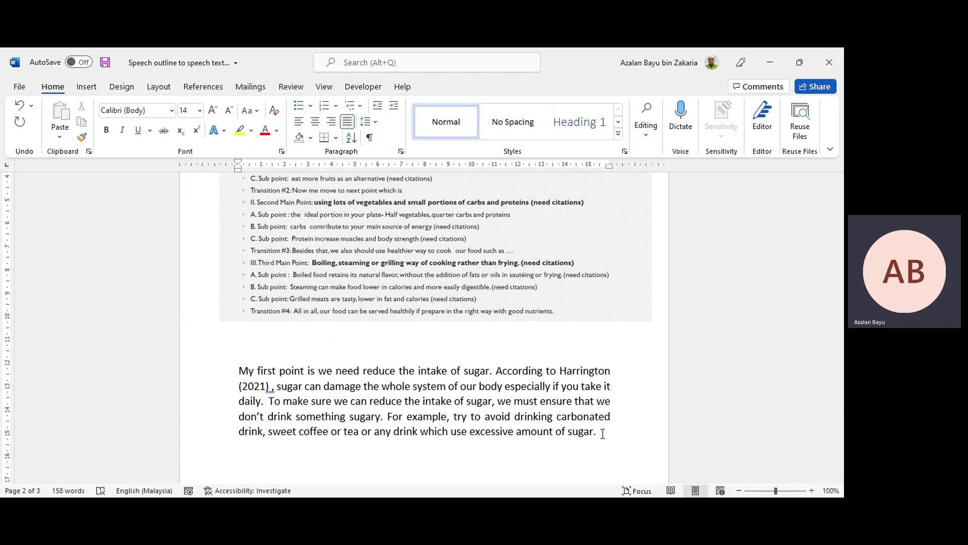
pyautogui.scroll(1, 503, 379)
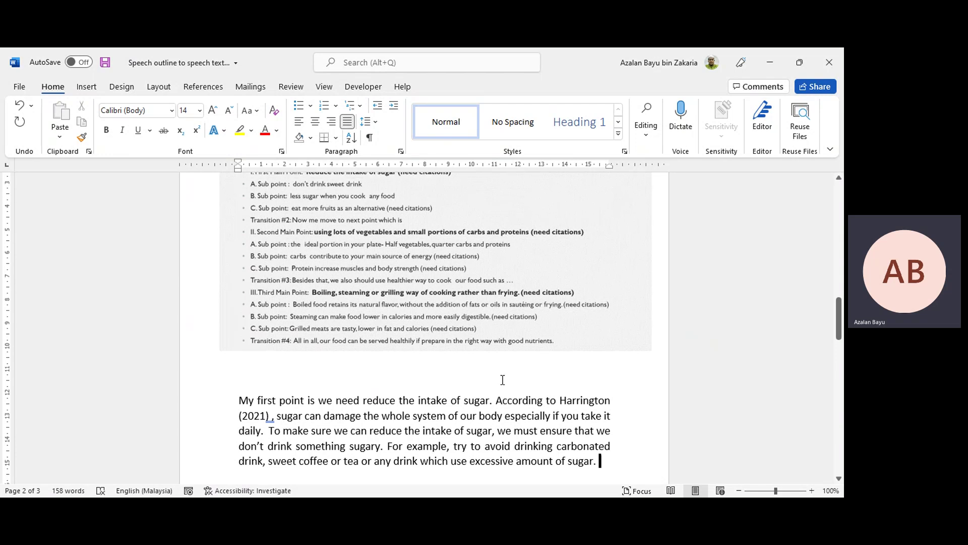
pyautogui.scroll(-1, 503, 380)
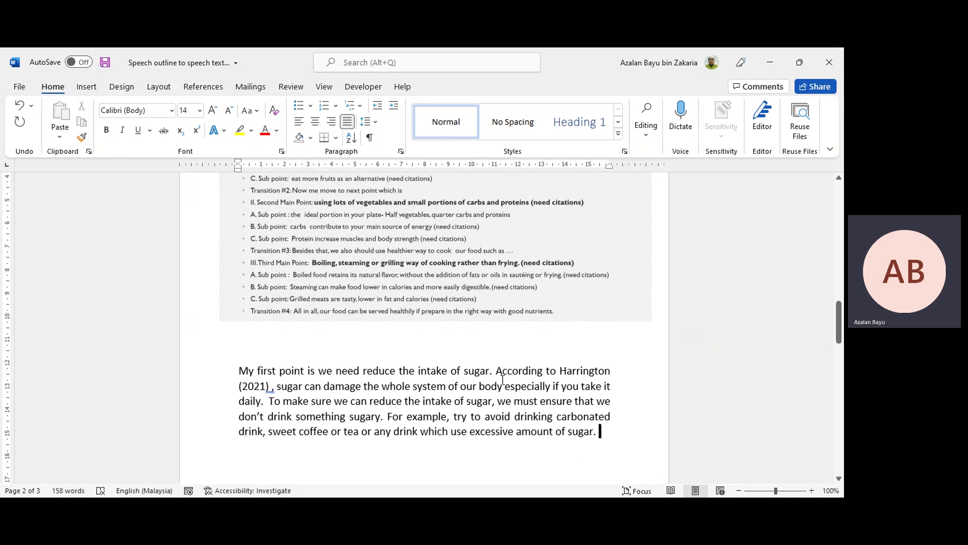
pyautogui.write('Ap')
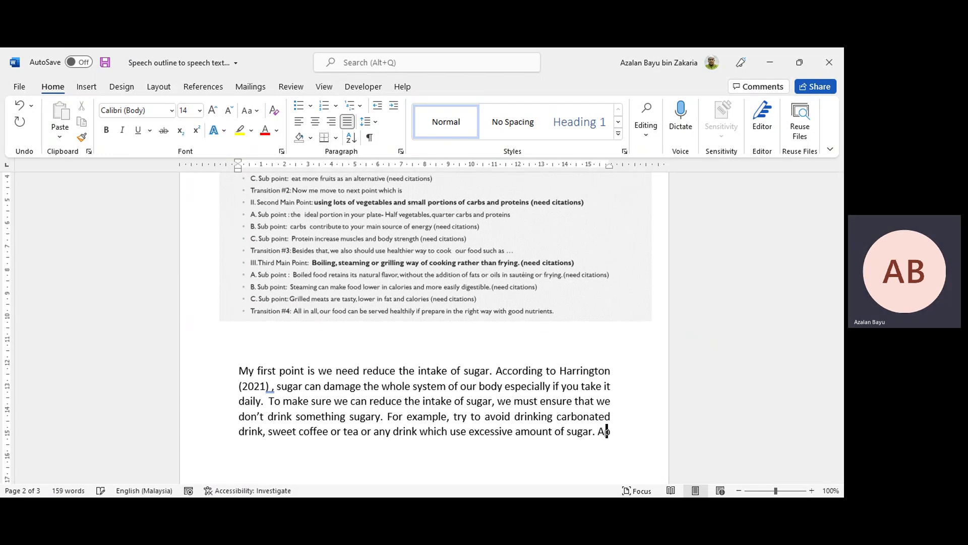
pyautogui.write('art from that')
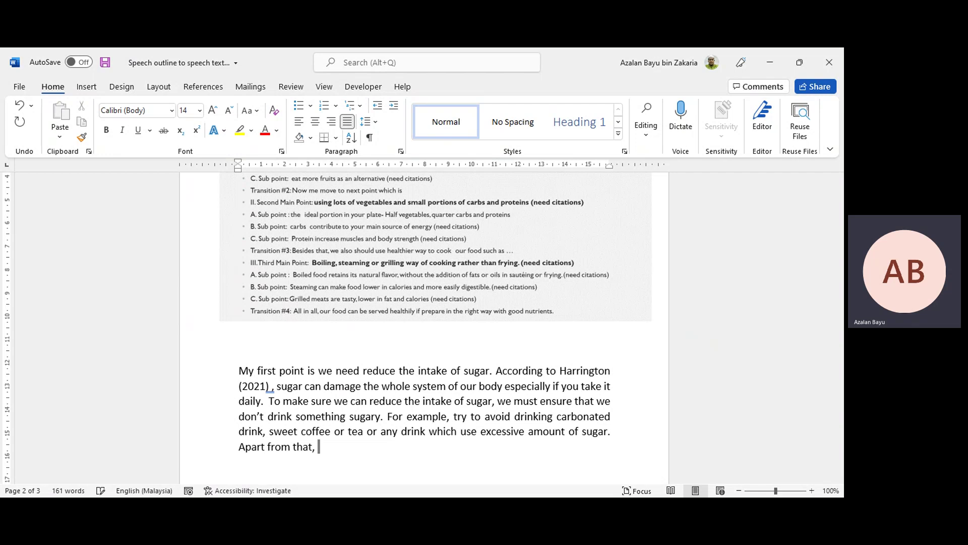
pyautogui.write(', sugar can be reduced')
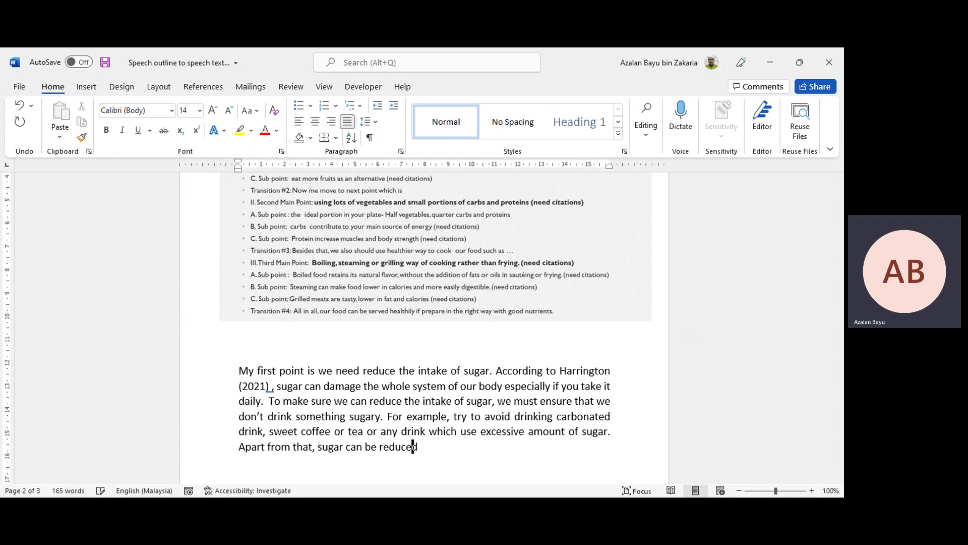
pyautogui.write(' when you cook any foor')
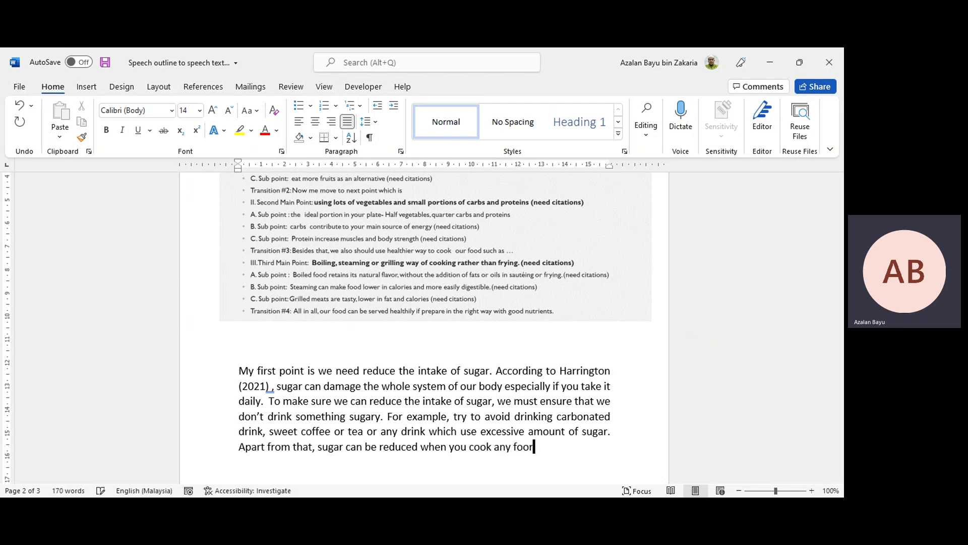
pyautogui.press('BackSpace')
# Begin a sentence based on a 2020 author: "the good amount of sugar should be used in one plate of food is just"
pyautogui.write('d. Based on Bowie')
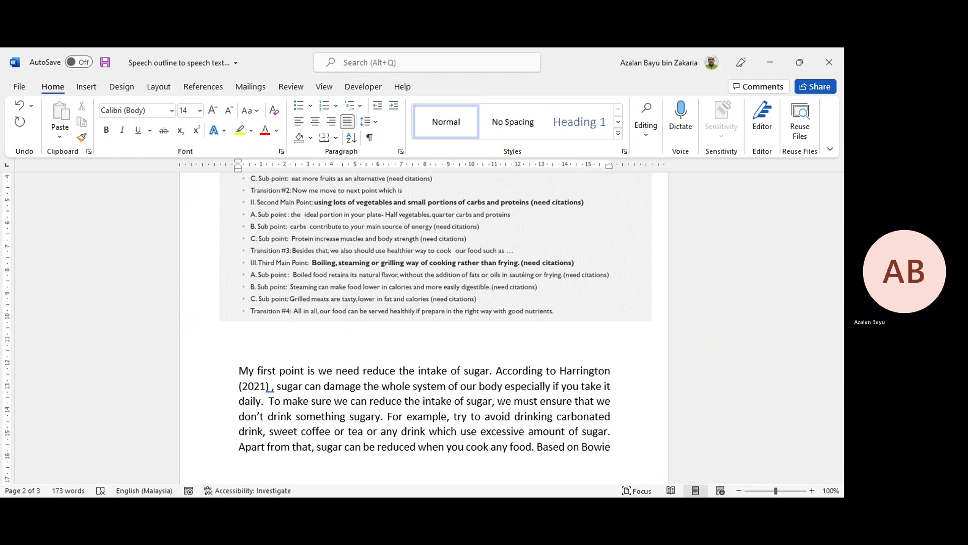
pyautogui.write(' (')
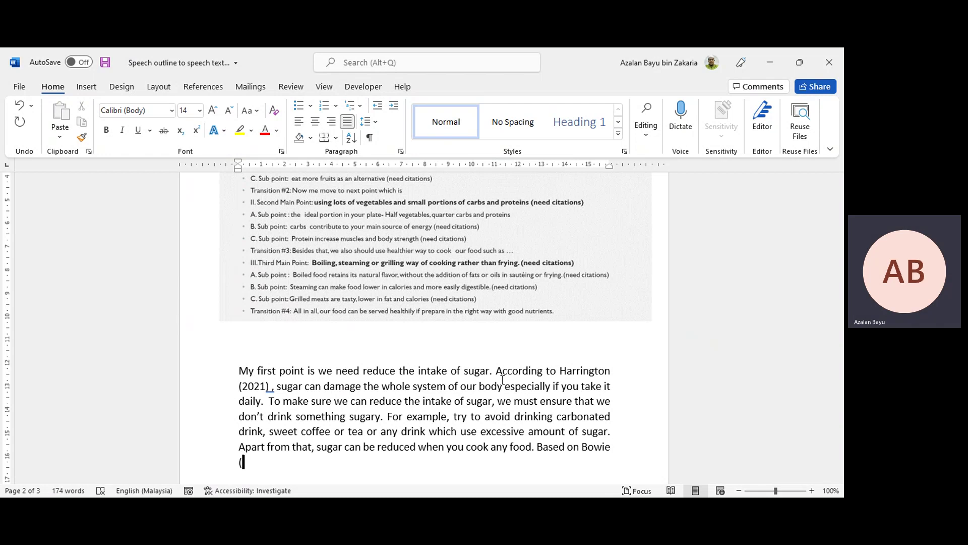
pyautogui.write('2020).')
pyautogui.press('BackSpace')
pyautogui.press('BackSpace')
pyautogui.write(', the good amount of sugar should be used in one plate of food is just')
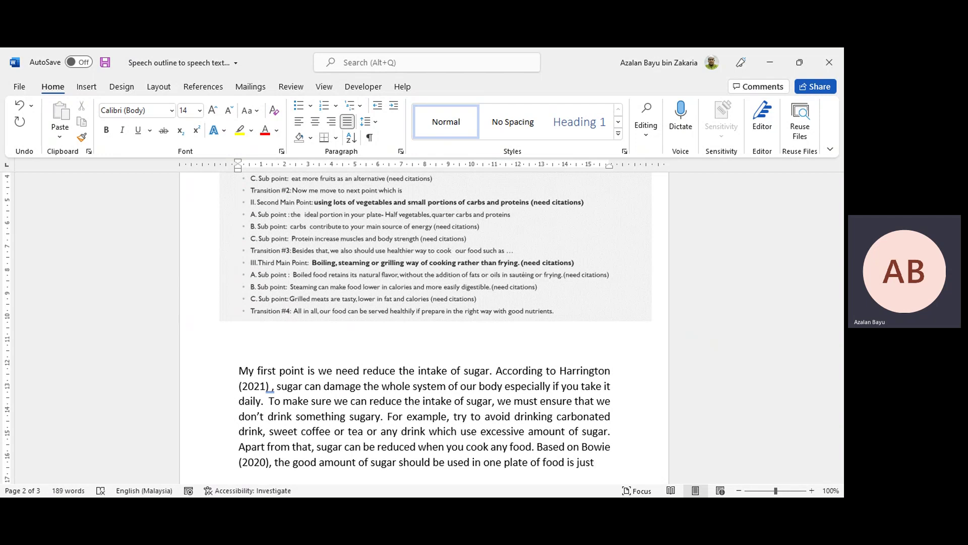
# Replace "plate of food is just" with "pot of food is just 1 table spoon of sugar." to complete the cited sentence
pyautogui.press('BackSpace')
pyautogui.press('BackSpace')
pyautogui.press('BackSpace')
pyautogui.press('BackSpace')
pyautogui.press('BackSpace')
pyautogui.press('BackSpace')
pyautogui.press('BackSpace')
pyautogui.press('BackSpace')
pyautogui.press('BackSpace')
pyautogui.press('BackSpace')
pyautogui.press('BackSpace')
pyautogui.press('BackSpace')
pyautogui.press('BackSpace')
pyautogui.press('BackSpace')
pyautogui.press('BackSpace')
pyautogui.press('BackSpace')
pyautogui.press('BackSpace')
pyautogui.press('BackSpace')
pyautogui.press('BackSpace')
pyautogui.press('BackSpace')
pyautogui.press('BackSpace')
pyautogui.write('pot of foff')
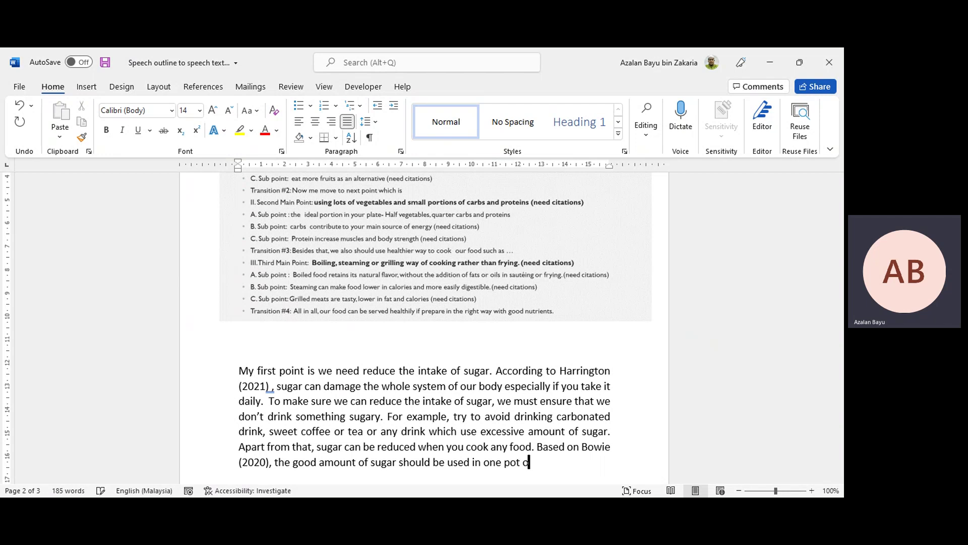
pyautogui.press('BackSpace')
pyautogui.press('BackSpace')
pyautogui.write('od is just 1 ta')
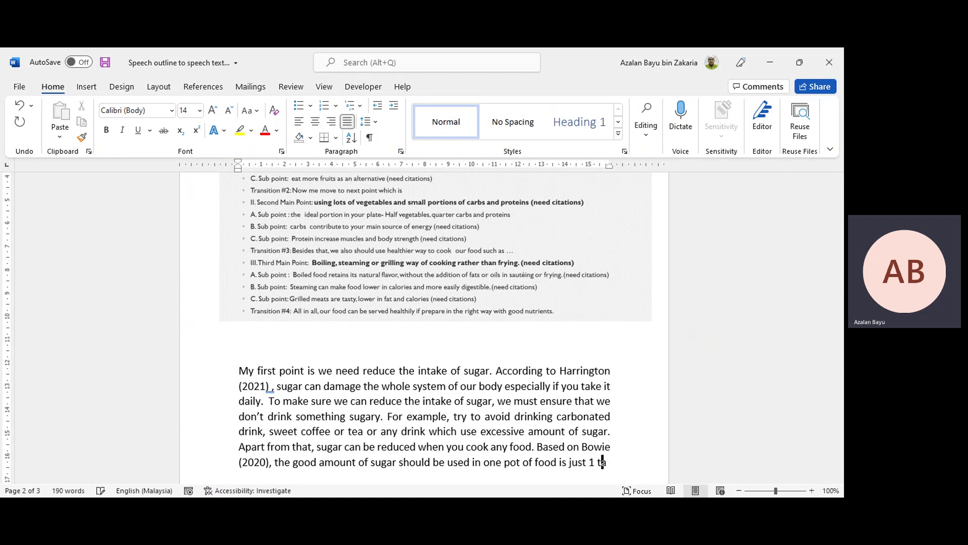
pyautogui.write('ble sp')
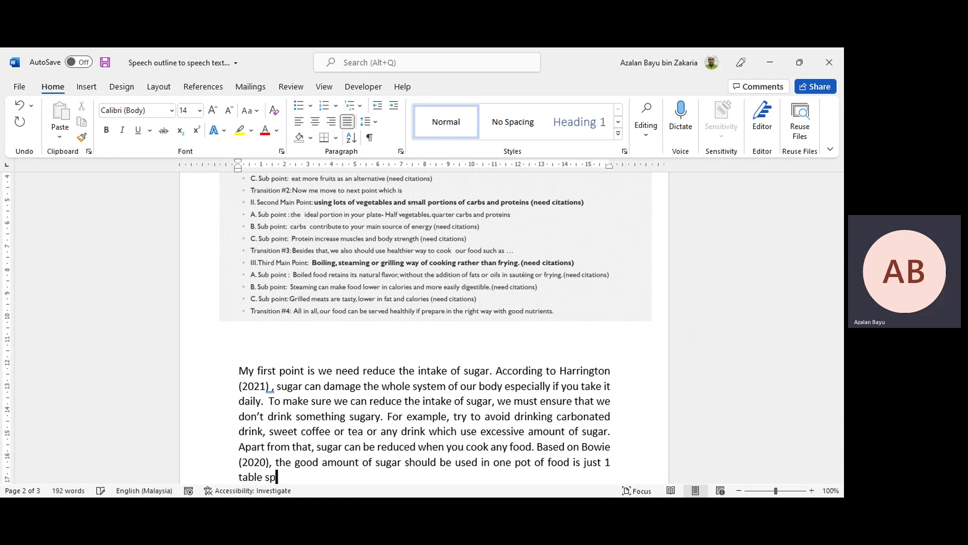
pyautogui.write('oon of sugar.')
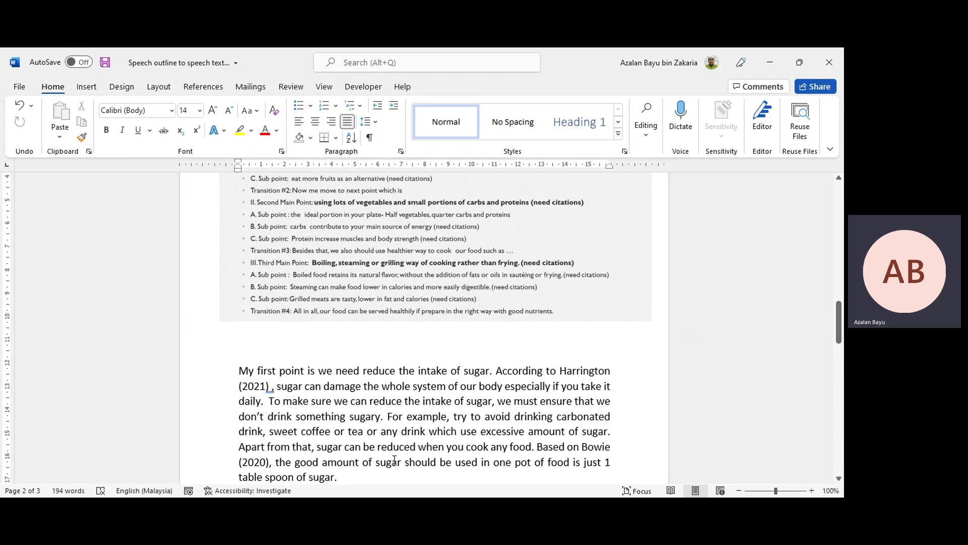
# Replace "good" with "right and healthy" before "amount of sugar" in the sentence citing the 2020 author
pyautogui.moveTo(319, 461); pyautogui.dragTo(298, 469)
pyautogui.press('BackSpace')
pyautogui.write('right')
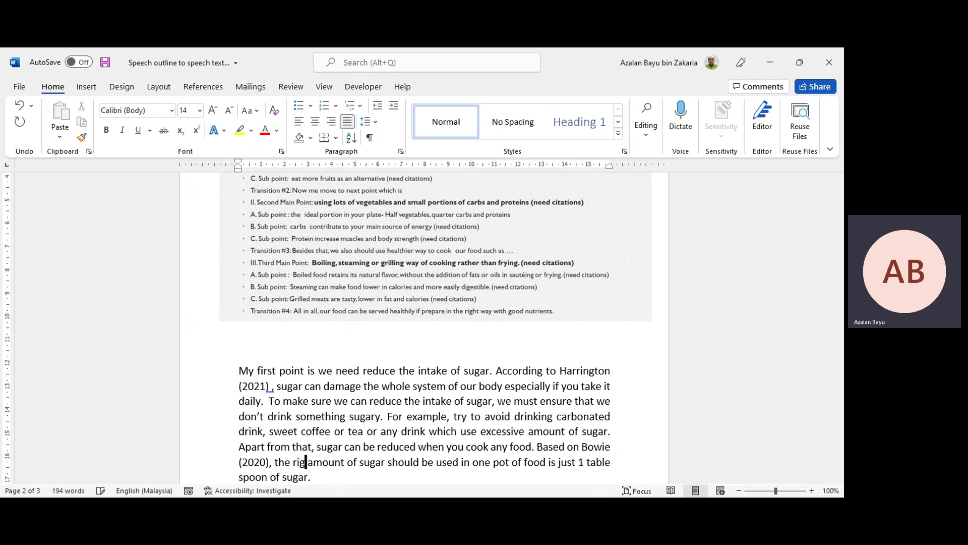
pyautogui.write(' and healthy')
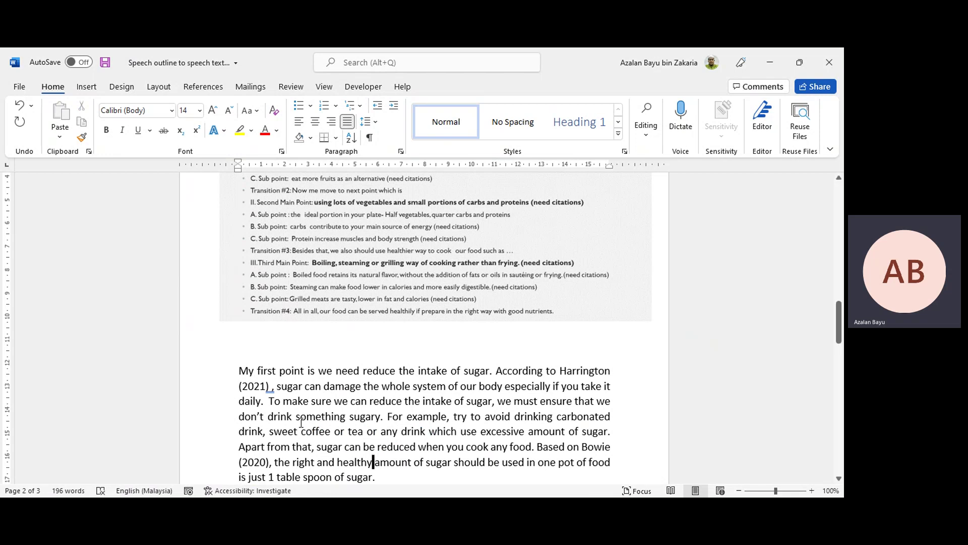
# Start a closing sentence for the paragraph: "For those who maybe cannot live without sugar, you can eat more fruit as if"
pyautogui.scroll(1, 319, 218)
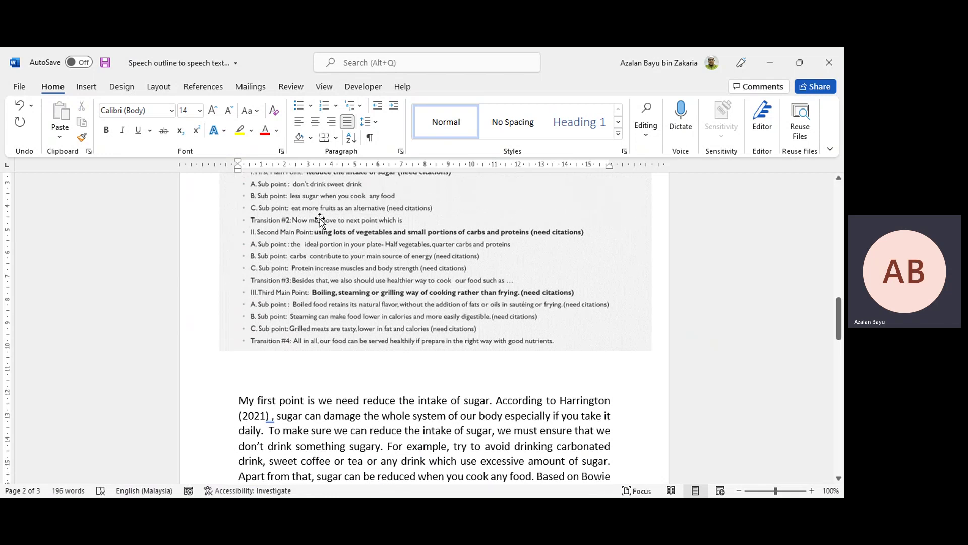
pyautogui.scroll(-2, 320, 219)
pyautogui.click(381, 448)
pyautogui.write('For thos')
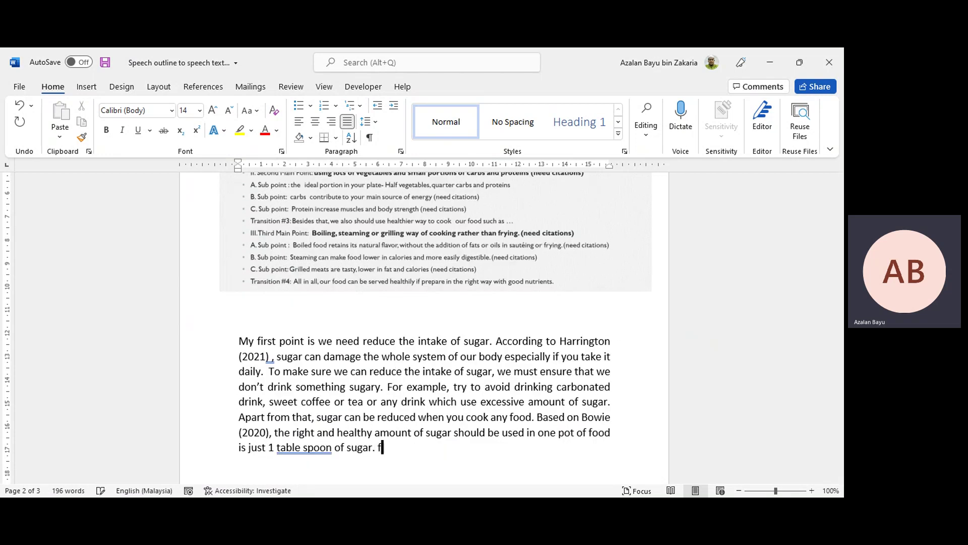
pyautogui.write('e who maybe ')
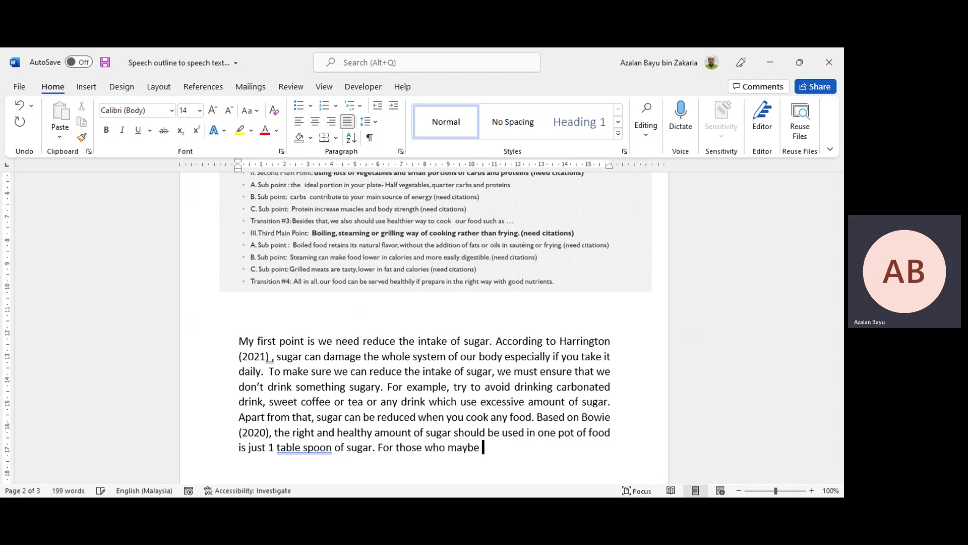
pyautogui.write('cannot live')
pyautogui.write(' without ')
pyautogui.write('sugar')
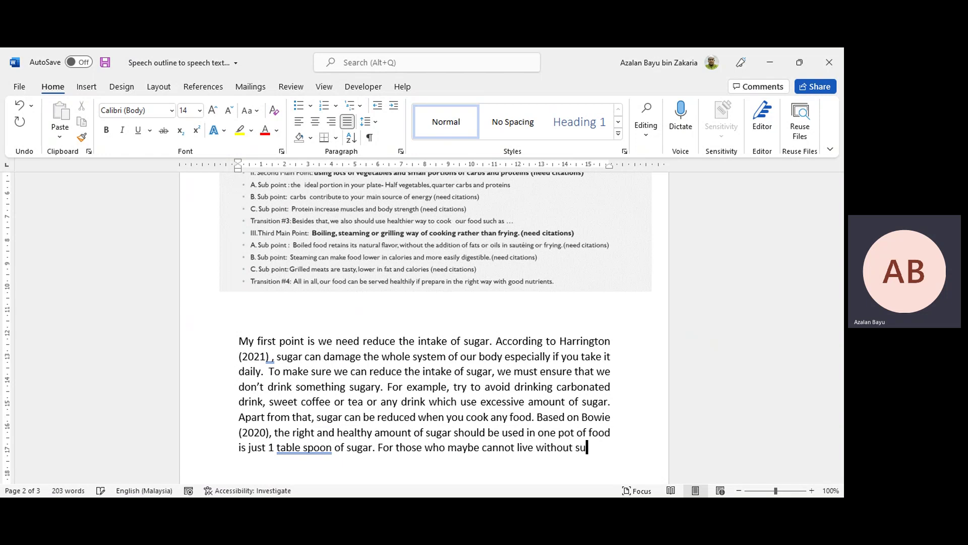
pyautogui.write(', yo')
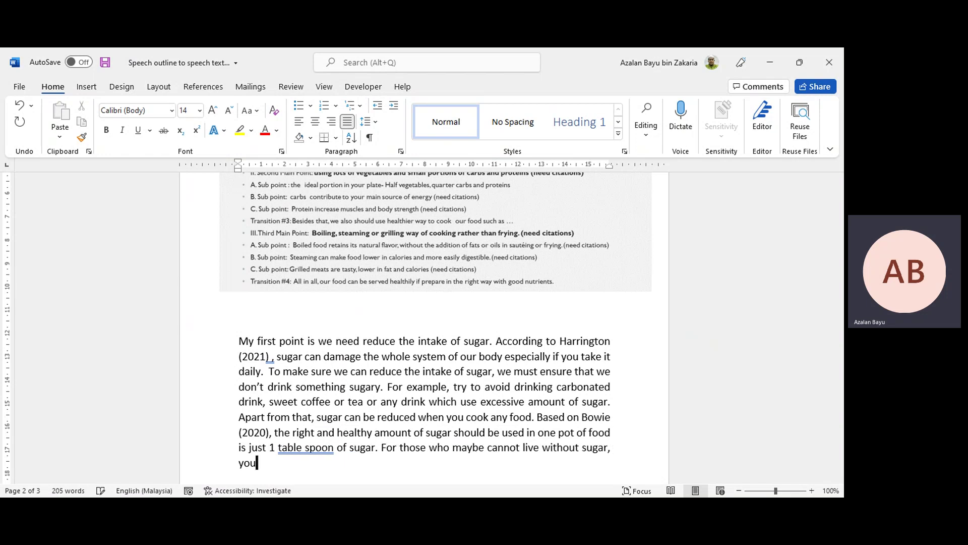
pyautogui.write('u ')
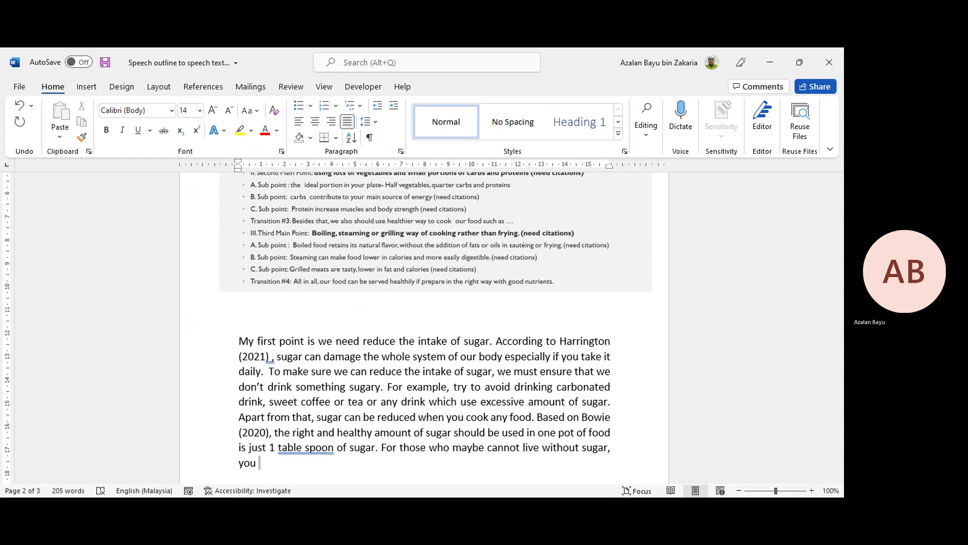
pyautogui.write('can ')
pyautogui.write('ta')
pyautogui.press('BackSpace')
pyautogui.press('BackSpace')
pyautogui.write('e')
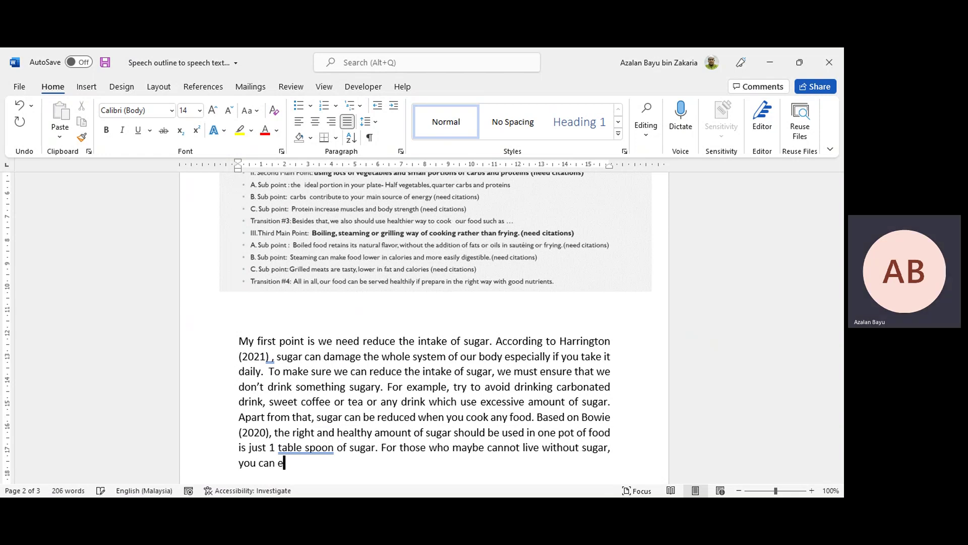
pyautogui.write('at more fruit as if ')
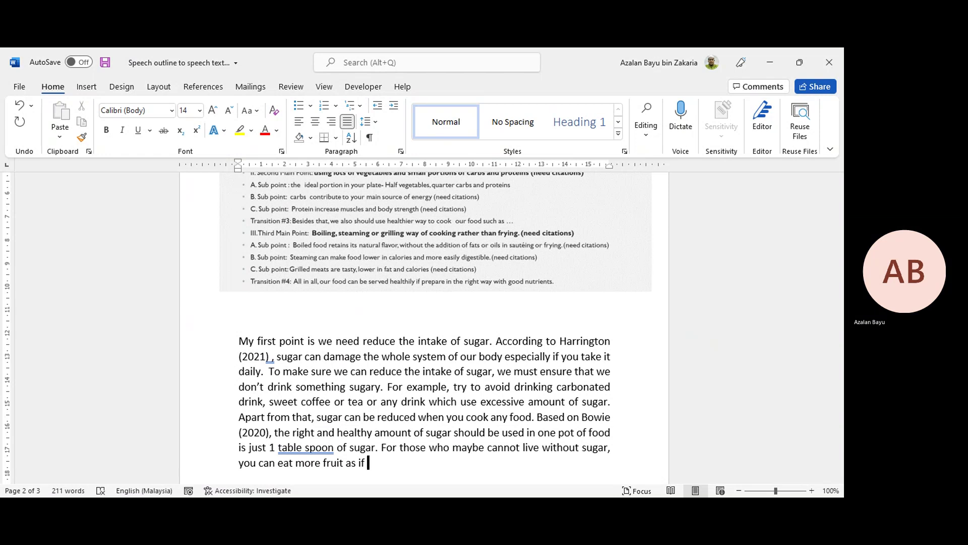
# Continue the fruit sentence with "most of the fruits have natural sugar like sucrose and fructose"
pyautogui.write('most')
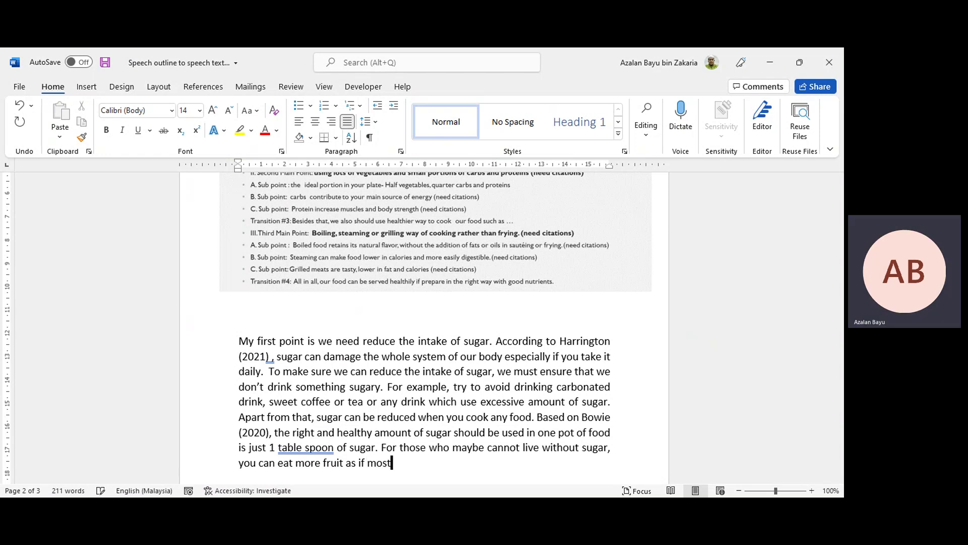
pyautogui.write(' of the fruits have')
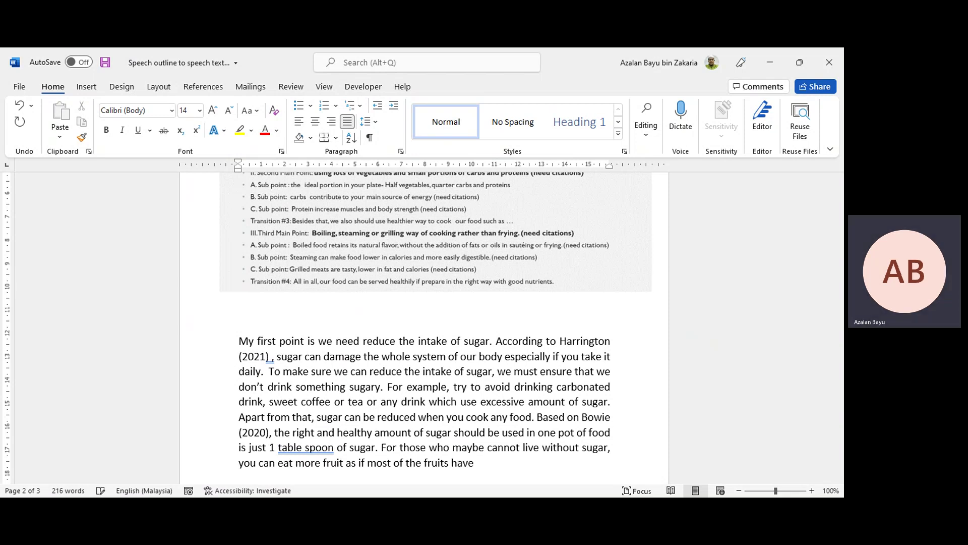
pyautogui.write(' natural sugar lik')
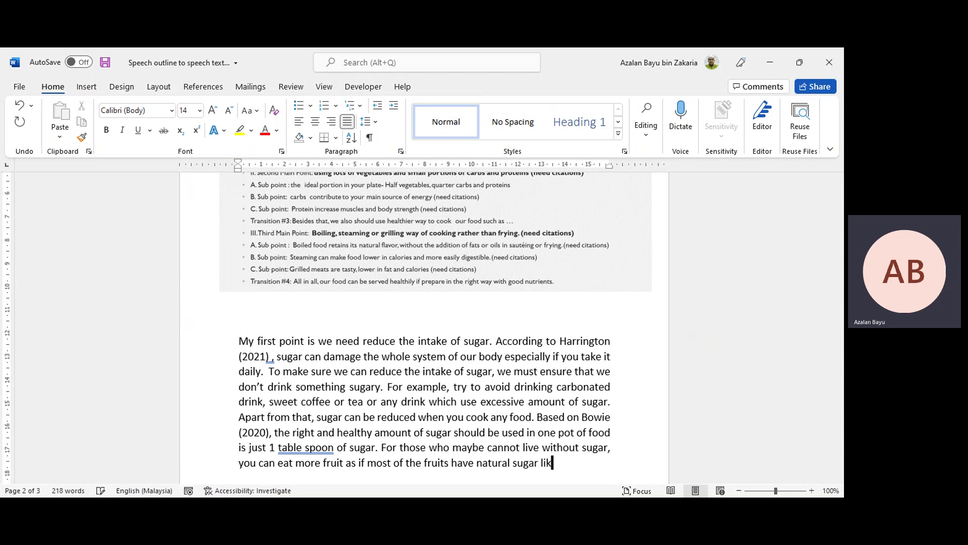
pyautogui.write('e surose')
pyautogui.press('BackSpace')
pyautogui.press('BackSpace')
pyautogui.press('BackSpace')
pyautogui.press('BackSpace')
pyautogui.press('BackSpace')
pyautogui.write('csrose')
pyautogui.press('BackSpace')
pyautogui.press('BackSpace')
pyautogui.press('BackSpace')
pyautogui.press('BackSpace')
pyautogui.press('BackSpace')
pyautogui.press('BackSpace')
pyautogui.write('rose and fruc')
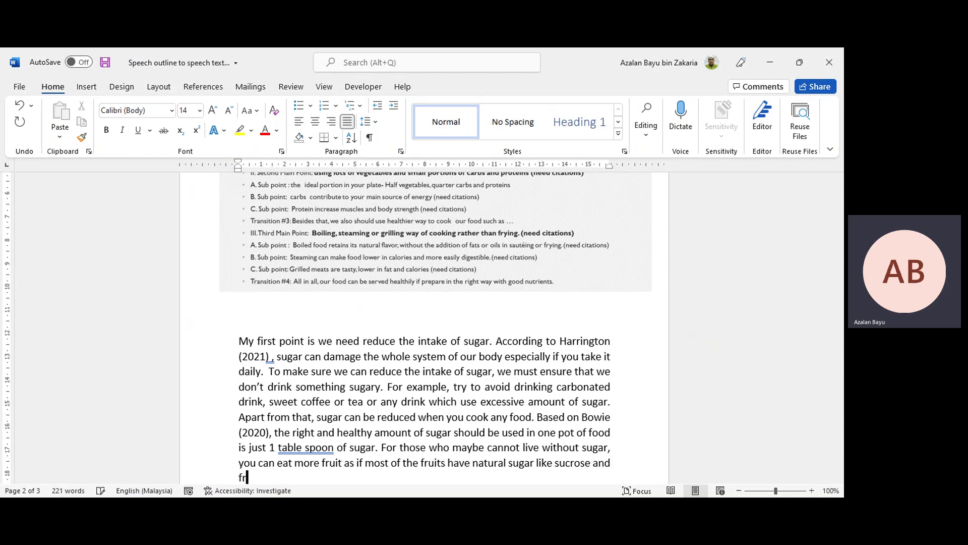
# Extend the fruit sentence with "which give more benefits compared to processed white sugar"
pyautogui.write('tose which give')
pyautogui.write('mo')
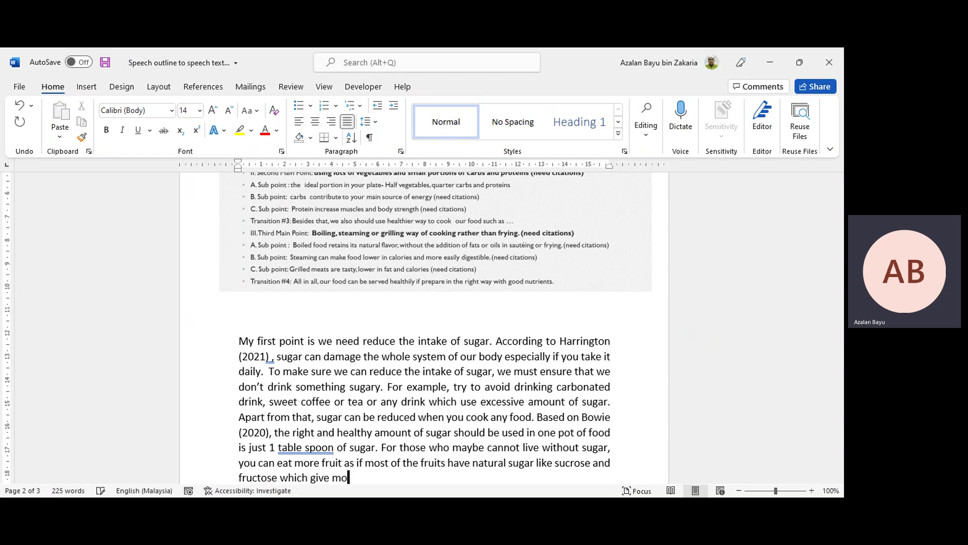
pyautogui.write('re benefits compar')
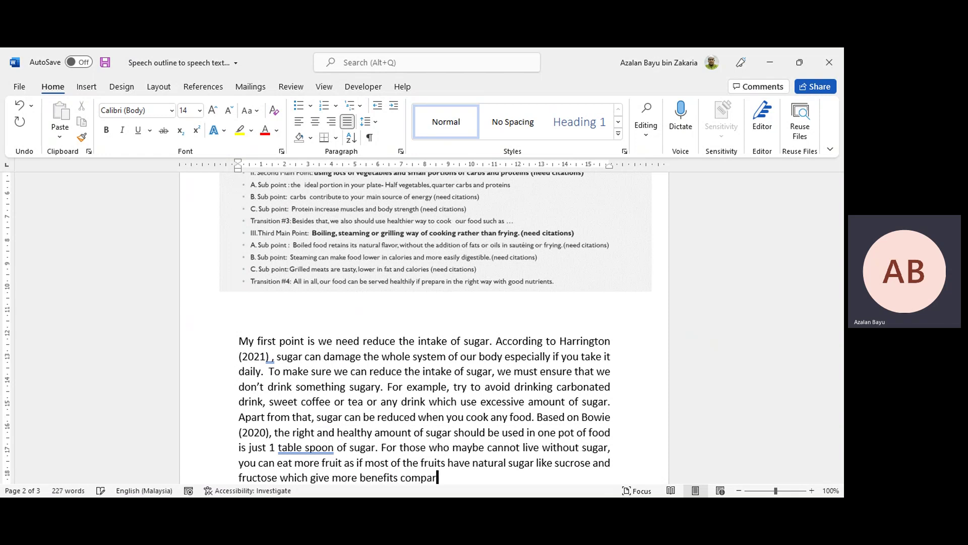
pyautogui.write('ed to processed ')
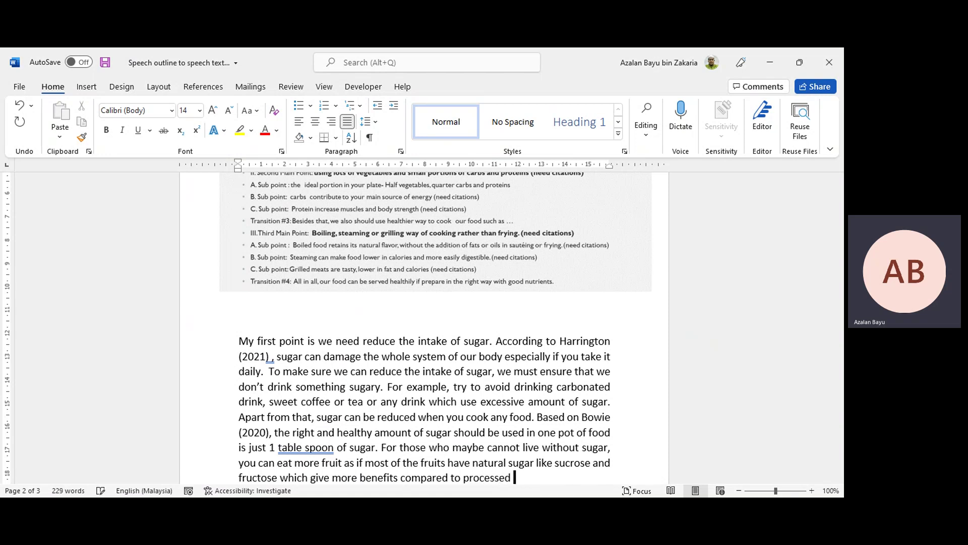
pyautogui.write('white sugar')
# Close the fruit sentence with an in-text citation giving the author's surname, 2019 and p.145, and review the paragraph against the body outline
pyautogui.write('(')
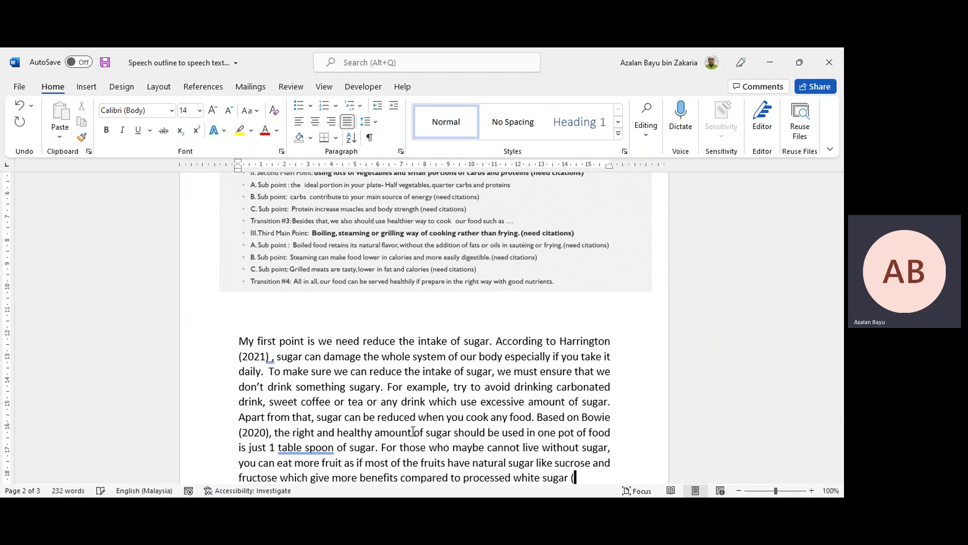
pyautogui.write('h')
pyautogui.press('BackSpace')
pyautogui.write('Harrington, ')
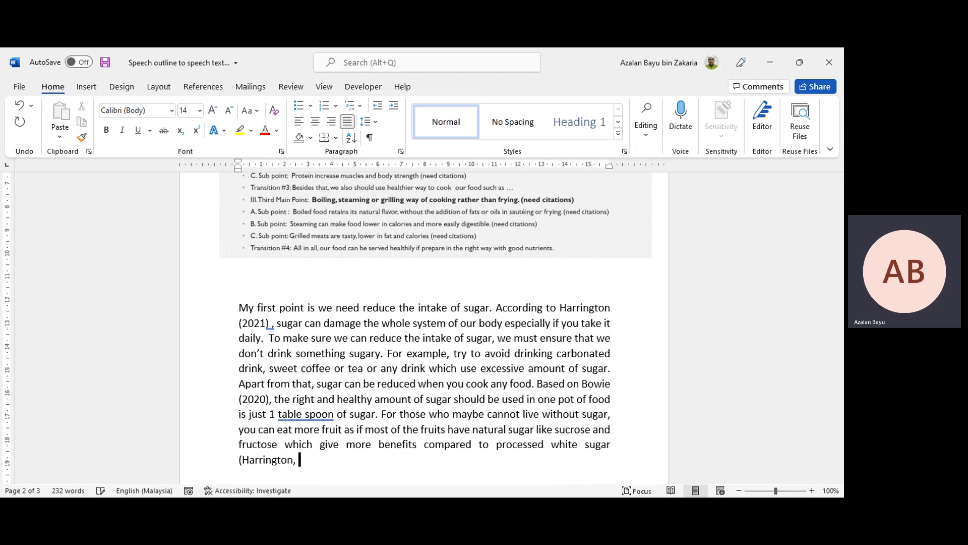
pyautogui.write('2019, p.145).')
pyautogui.scroll(5, 429, 419)
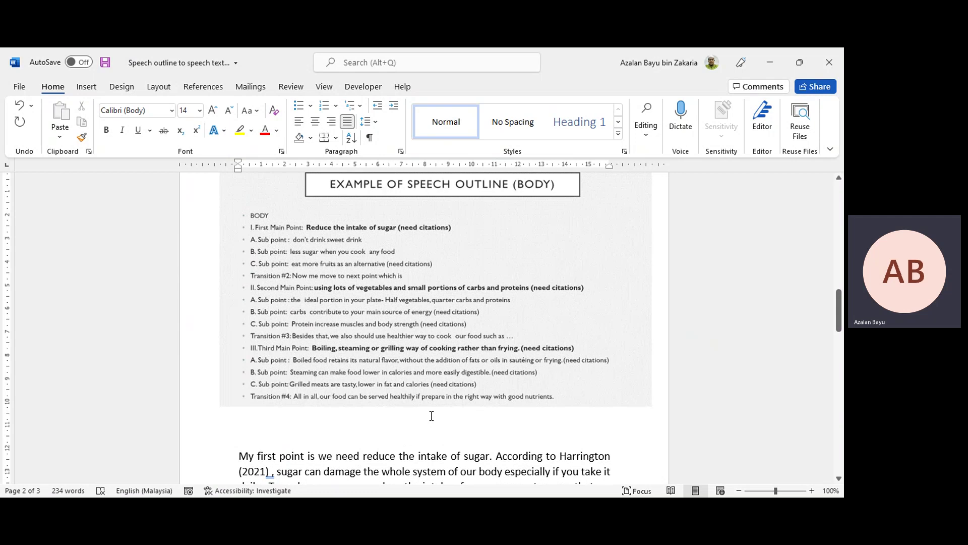
pyautogui.scroll(-6, 431, 416)
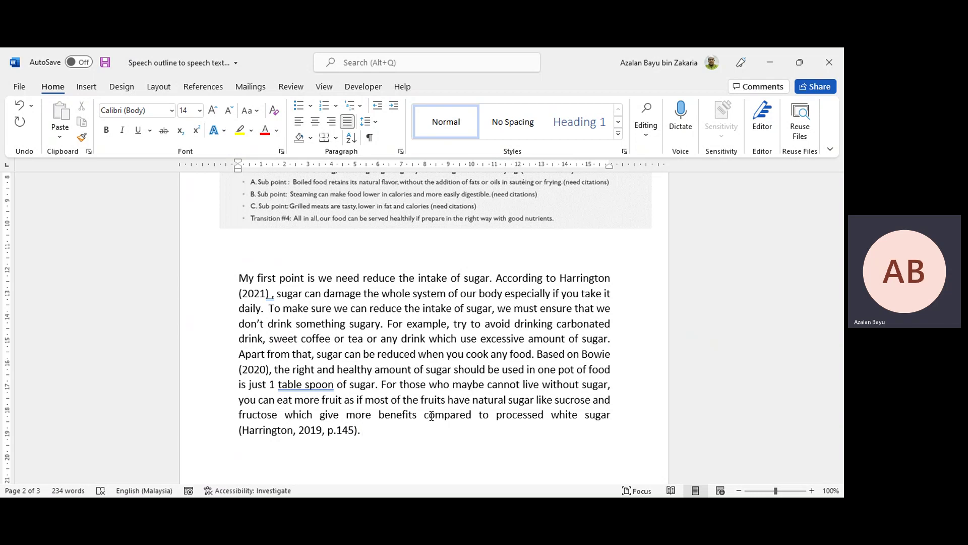
# Sum up the paragraph with "All in all, we must decrease the amount of sugar to make sure we can prepare a healthy food."
pyautogui.scroll(3, 431, 415)
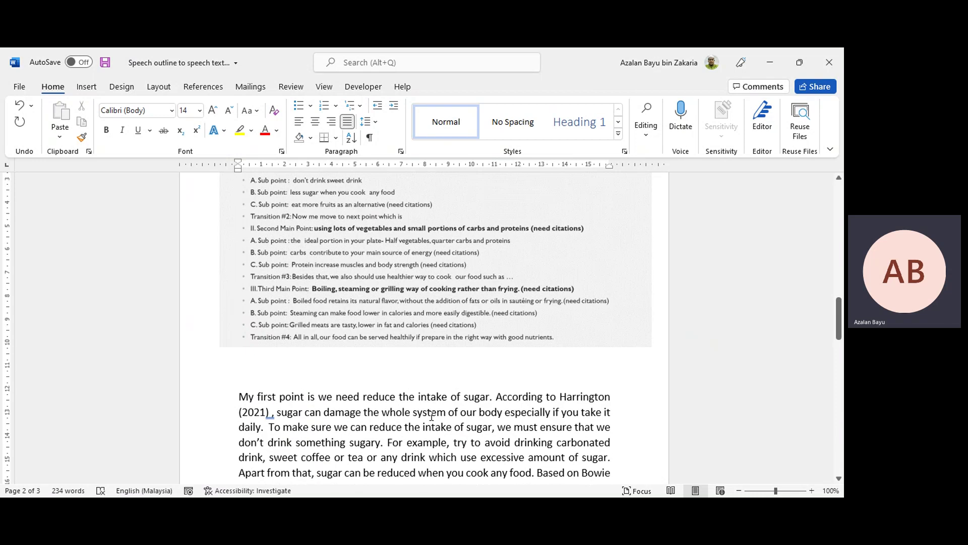
pyautogui.scroll(2, 431, 415)
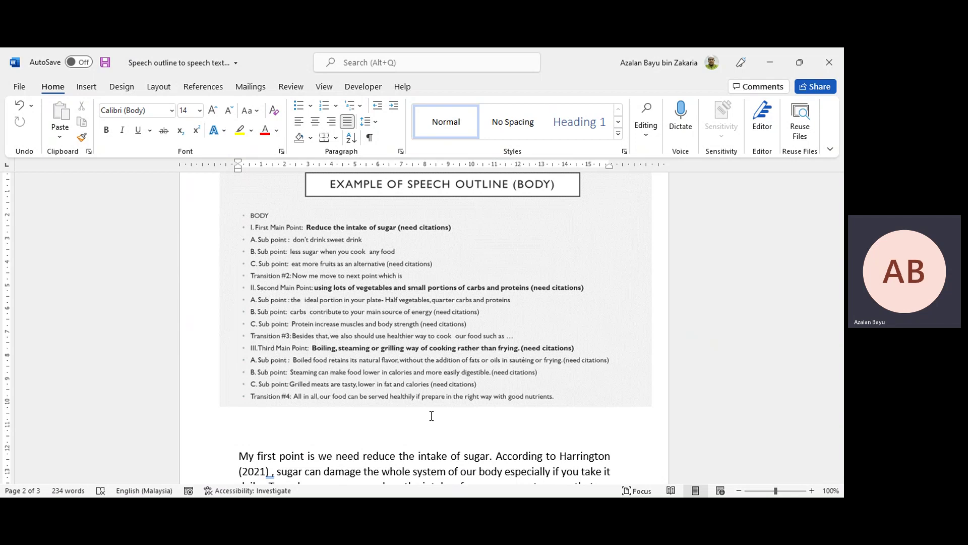
pyautogui.scroll(-4, 432, 416)
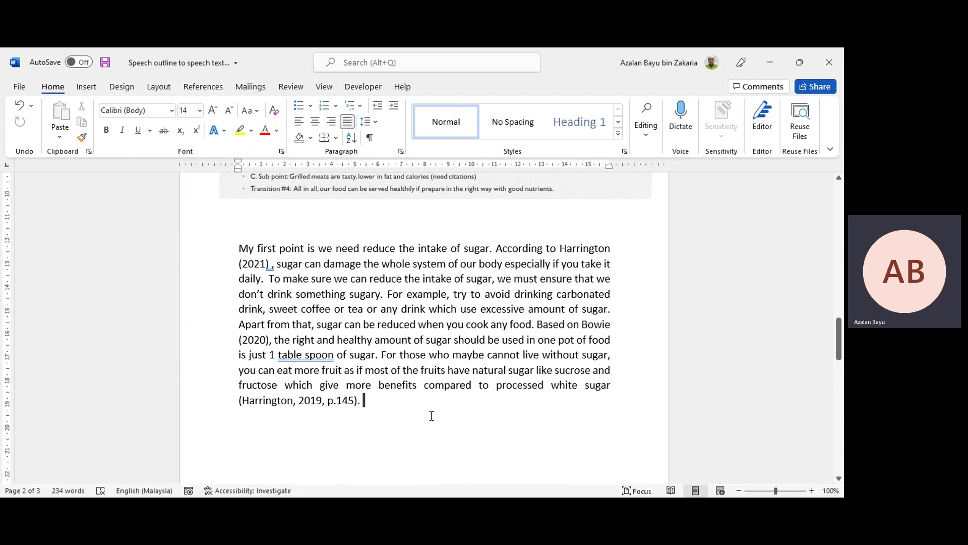
pyautogui.write('All')
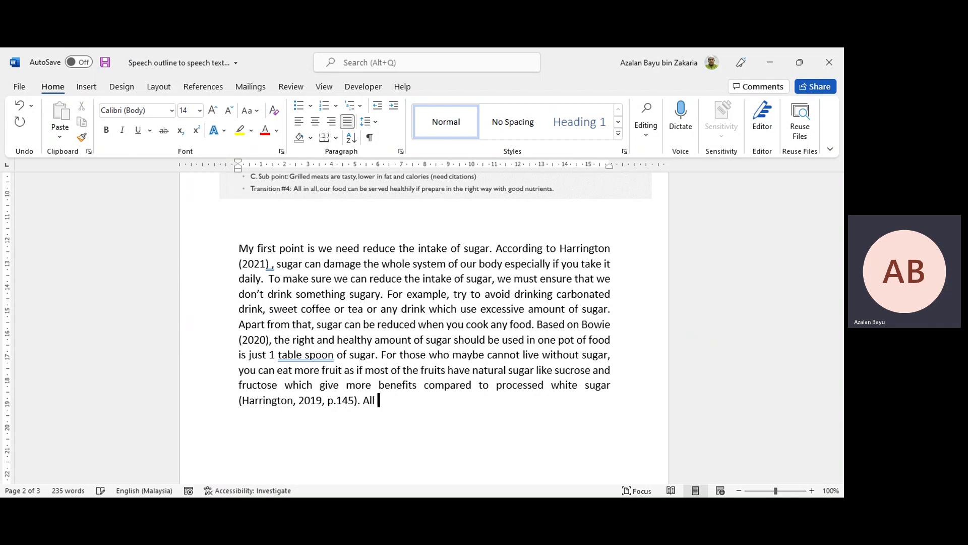
pyautogui.write(' in all,')
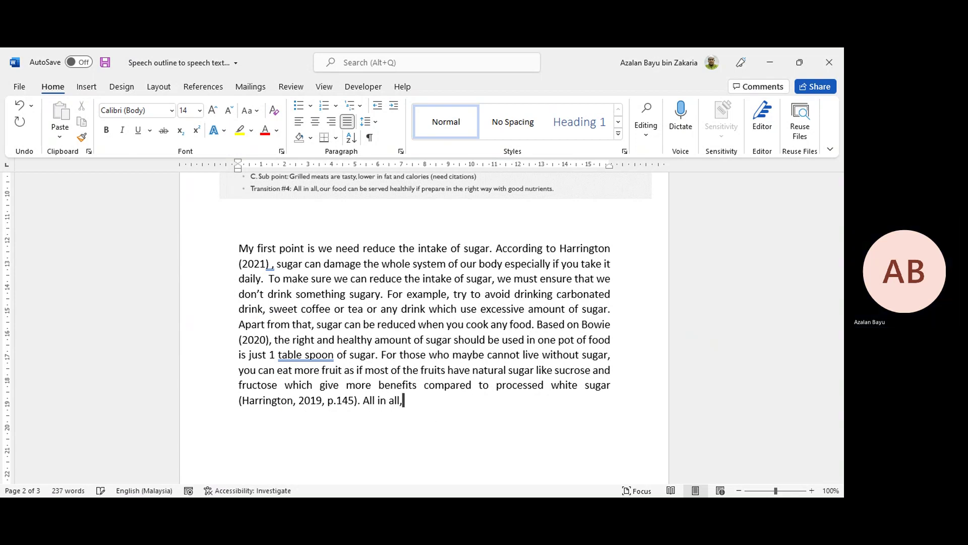
pyautogui.write(' we must decrea')
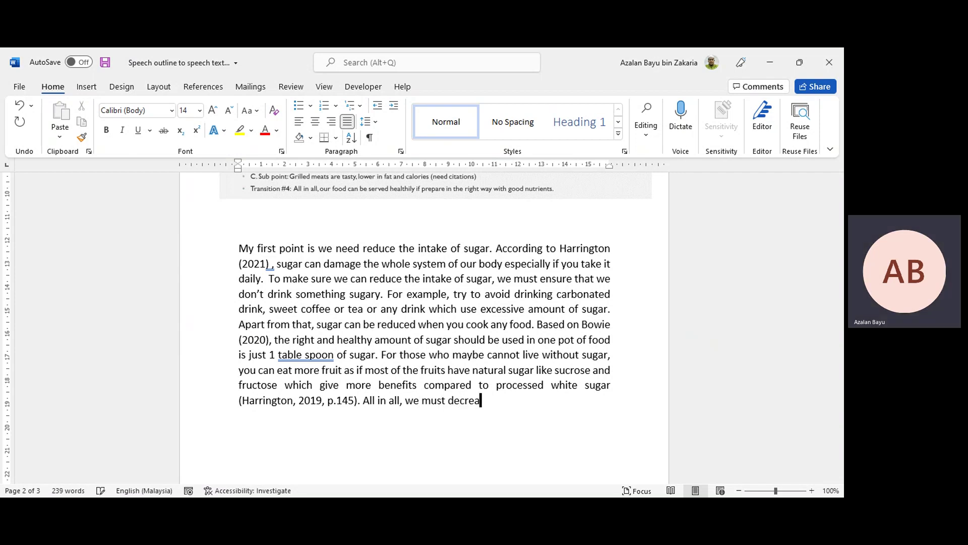
pyautogui.write('se the amount of sugar')
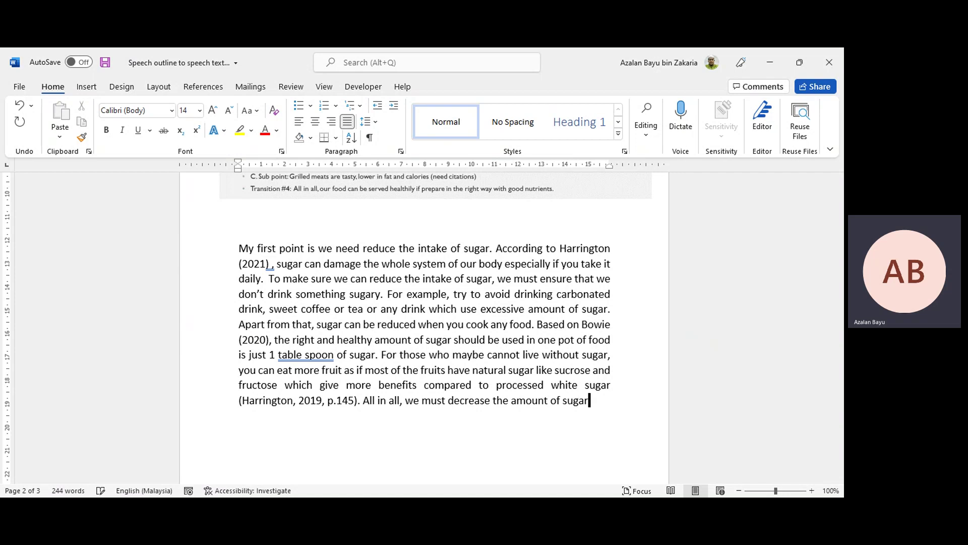
pyautogui.write(' to make sure we')
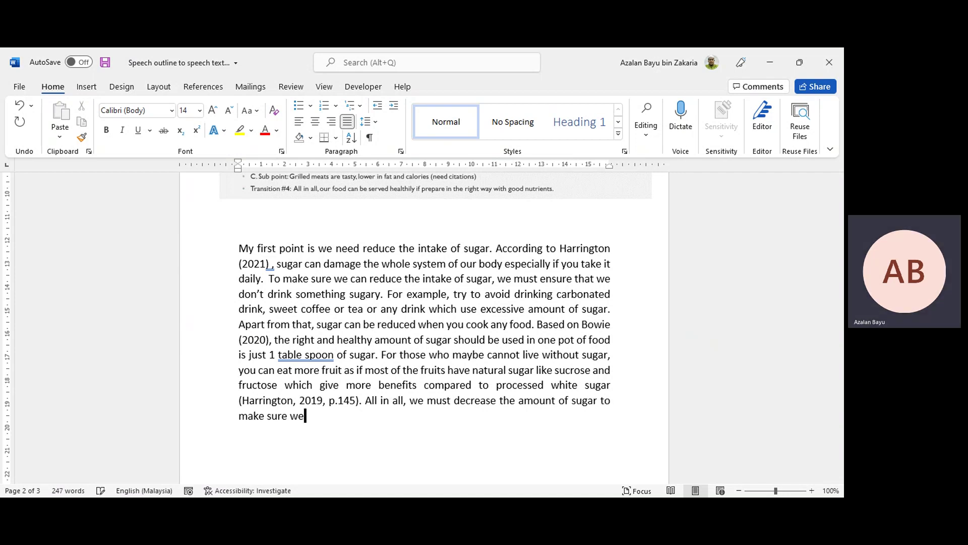
pyautogui.write(' can prepare a ')
pyautogui.write('h')
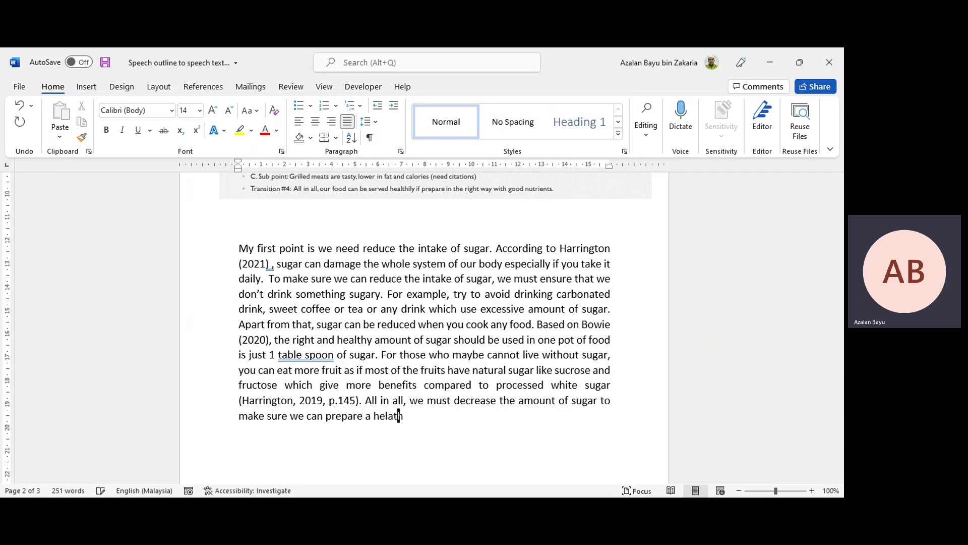
pyautogui.write('ealthy food.')
# Begin the transition sentence at the paragraph's end, following the body outline: "Now we move to the next point which is"
pyautogui.scroll(3, 424, 328)
pyautogui.scroll(3, 423, 328)
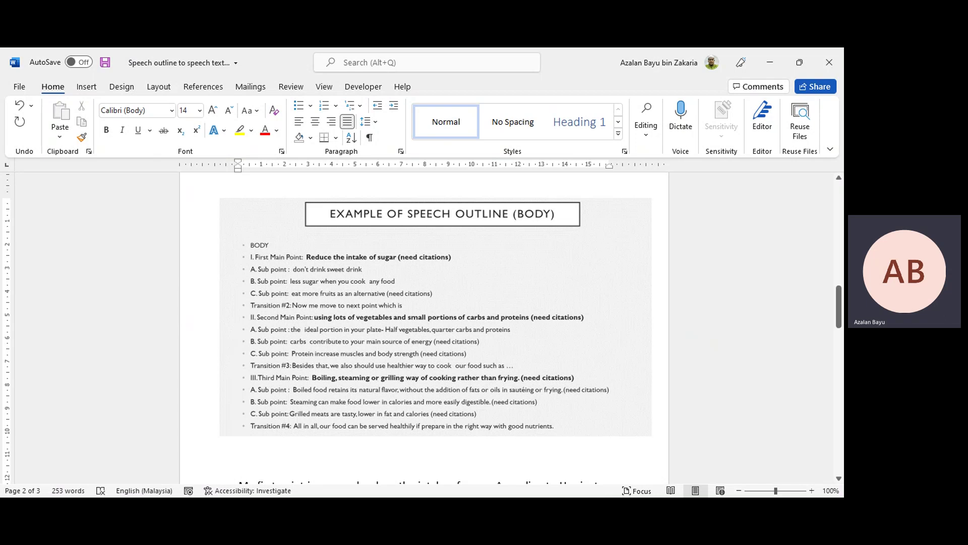
pyautogui.scroll(-3, 423, 328)
pyautogui.scroll(-2, 424, 327)
pyautogui.click(433, 415)
pyautogui.write('Now ')
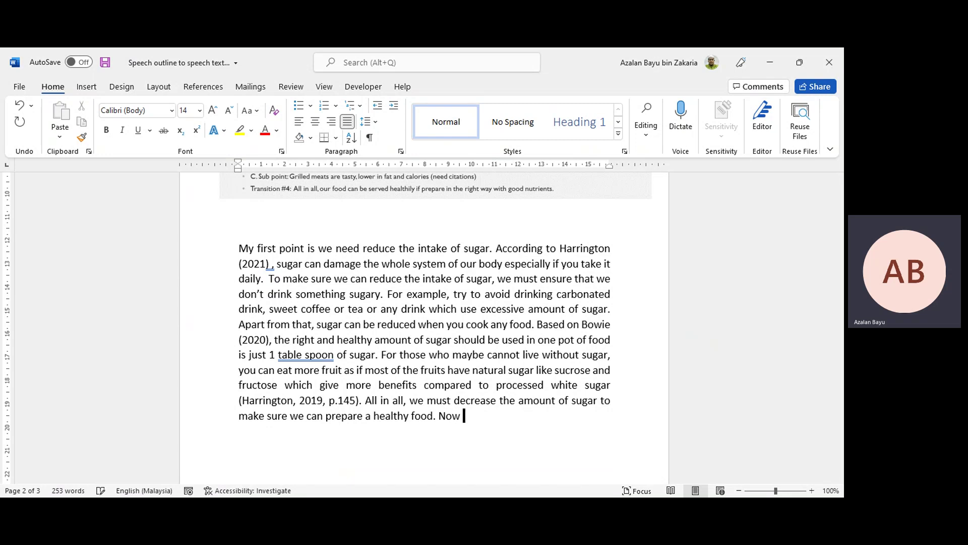
pyautogui.write('we move to the ne')
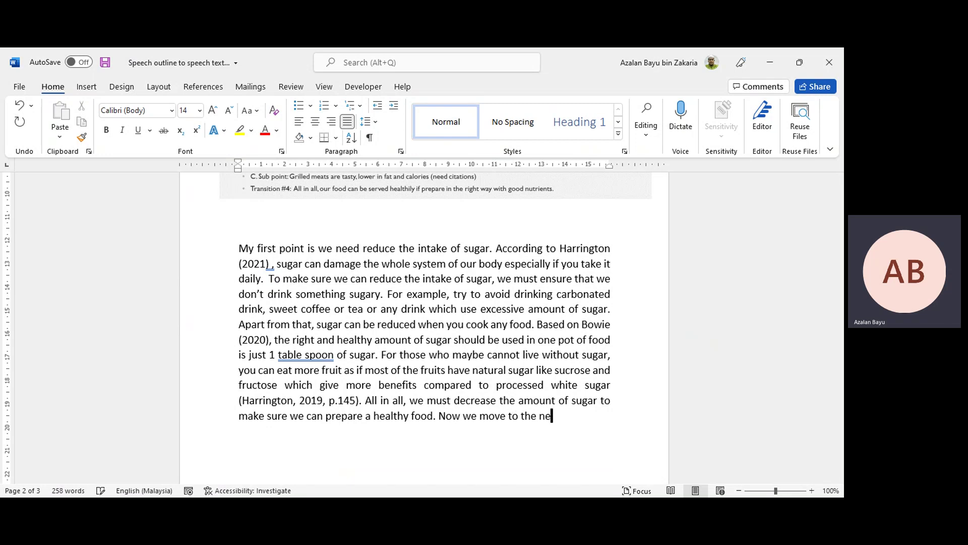
pyautogui.write('xt point ')
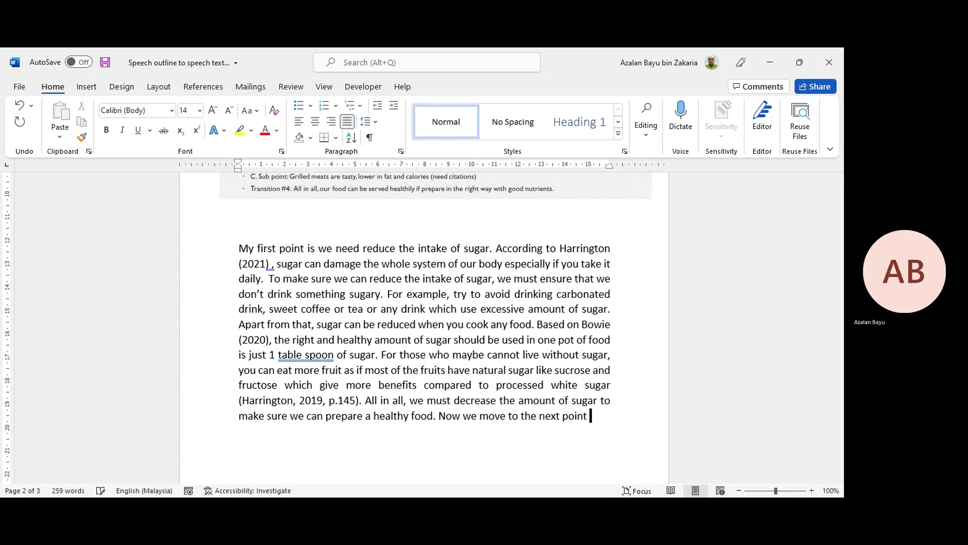
pyautogui.write('which is')
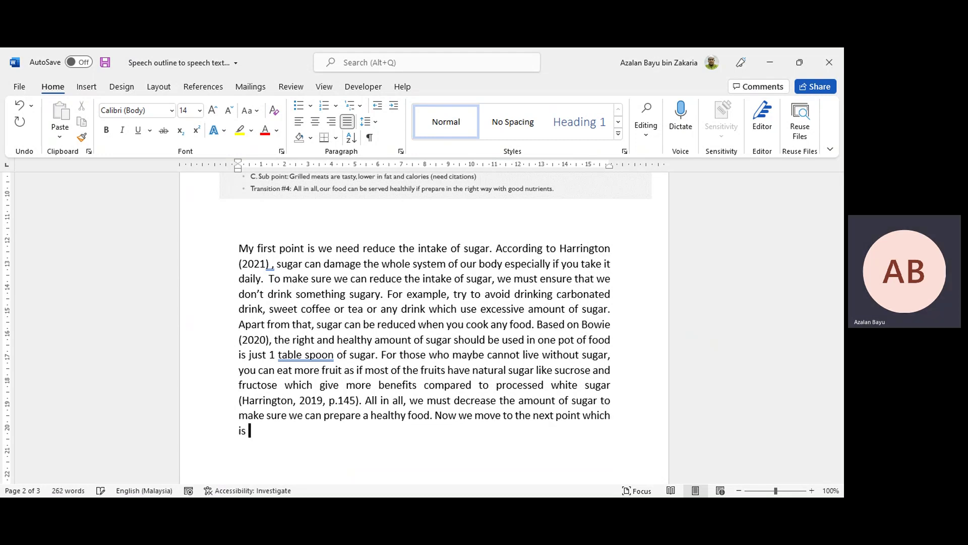
# Finish the transition with the outline's second main point: "eating lots of vegetables and small portions of carbs and proteins."
pyautogui.scroll(5, 424, 303)
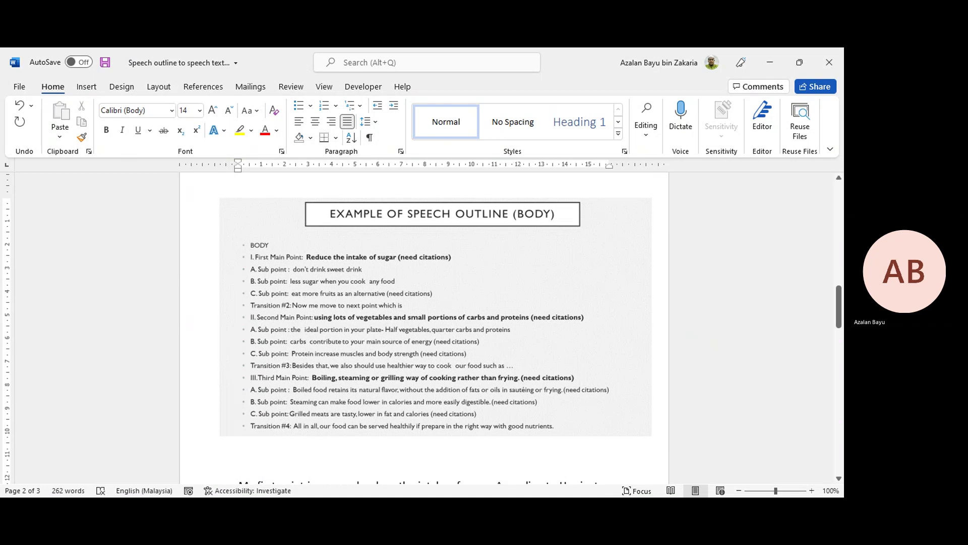
pyautogui.scroll(-5, 436, 328)
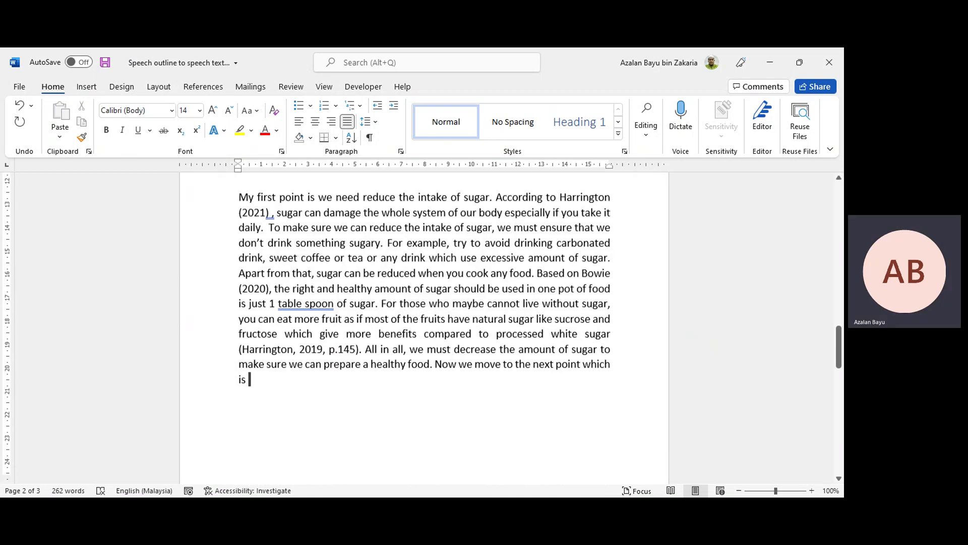
pyautogui.write('eating')
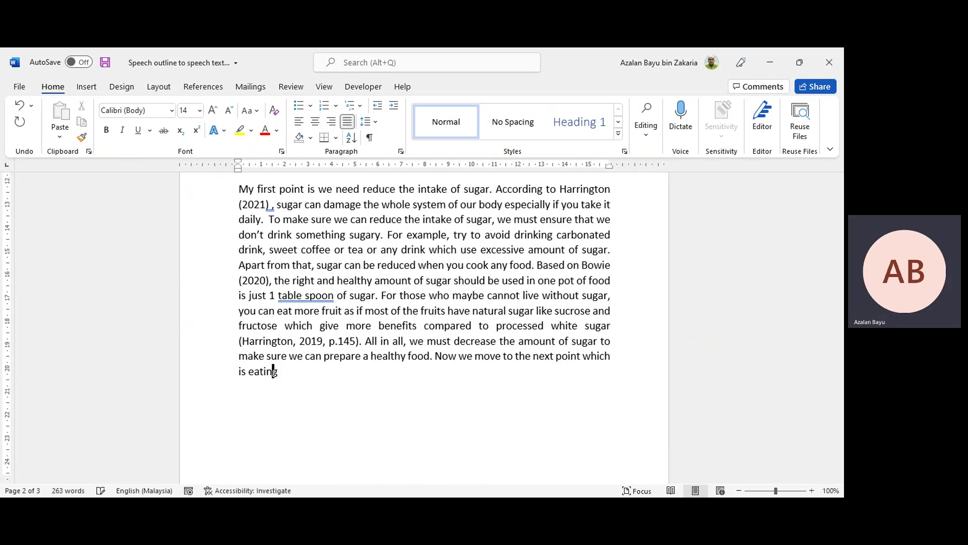
pyautogui.write(' lots of vegetables')
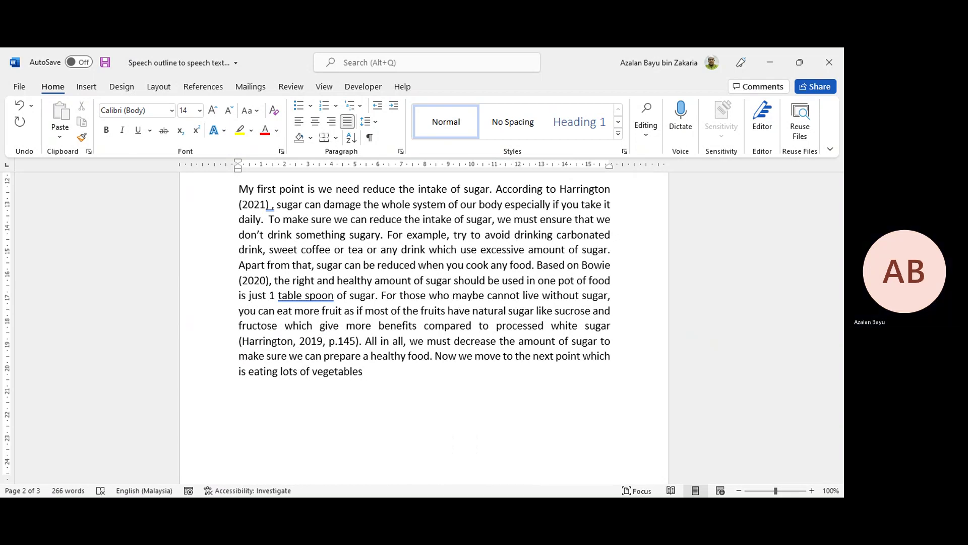
pyautogui.scroll(5, 436, 328)
pyautogui.scroll(-5, 436, 328)
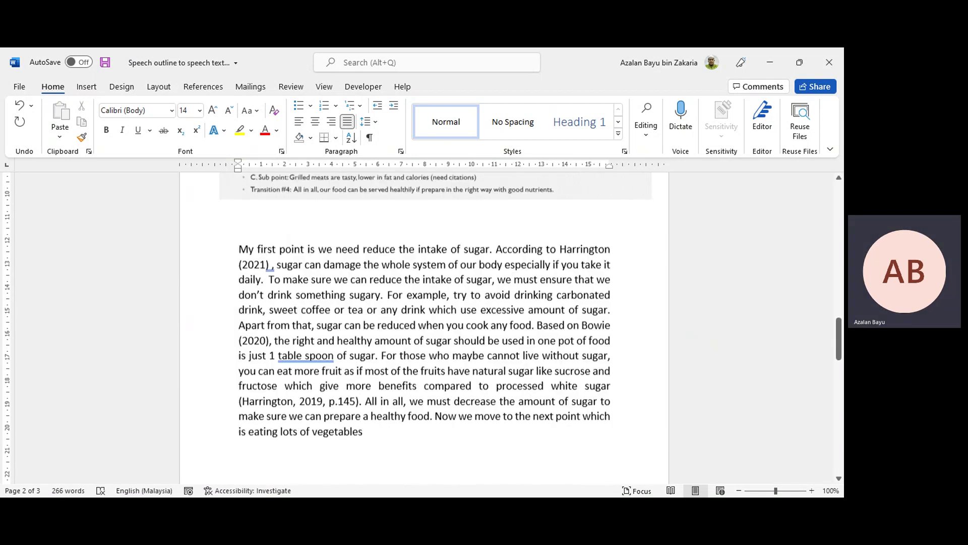
pyautogui.write('and')
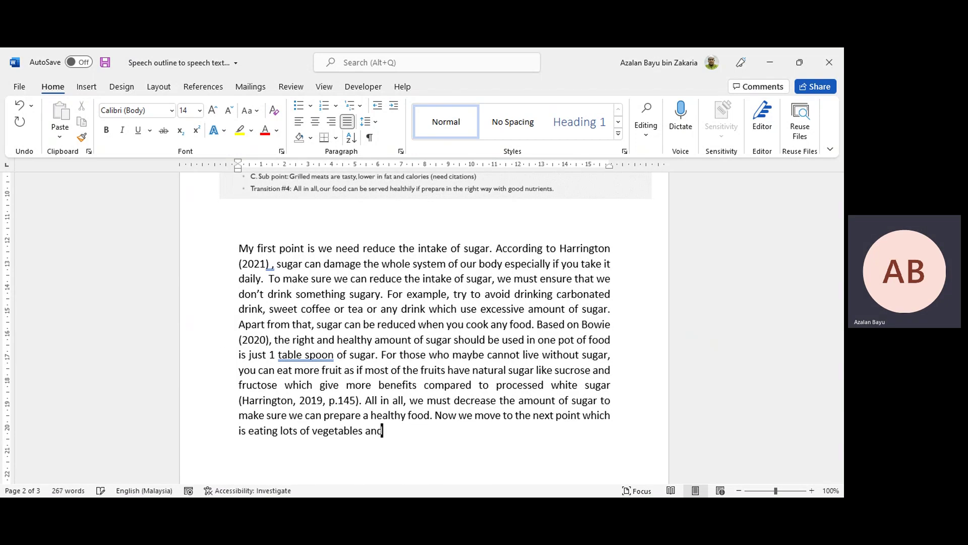
pyautogui.write(' small po')
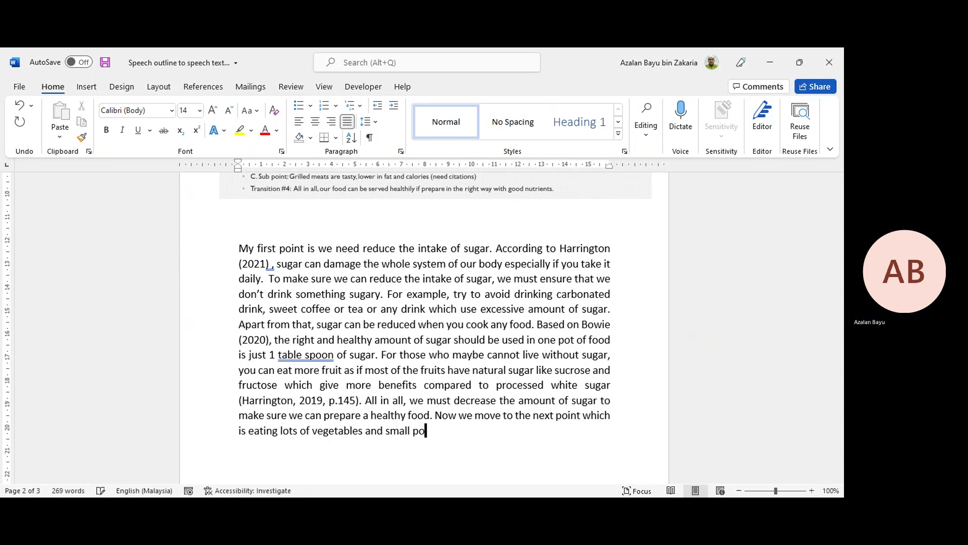
pyautogui.write('rtions o')
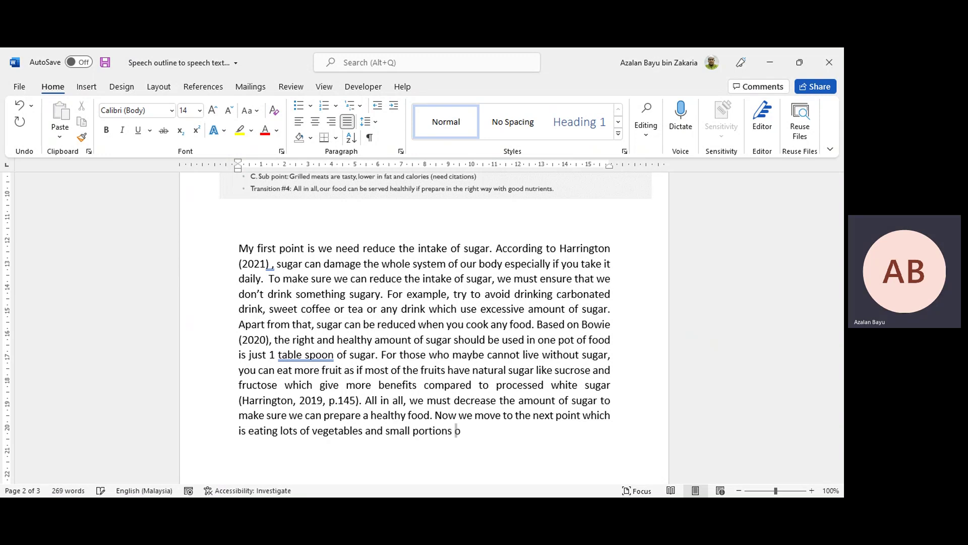
pyautogui.write('f carbs and protei')
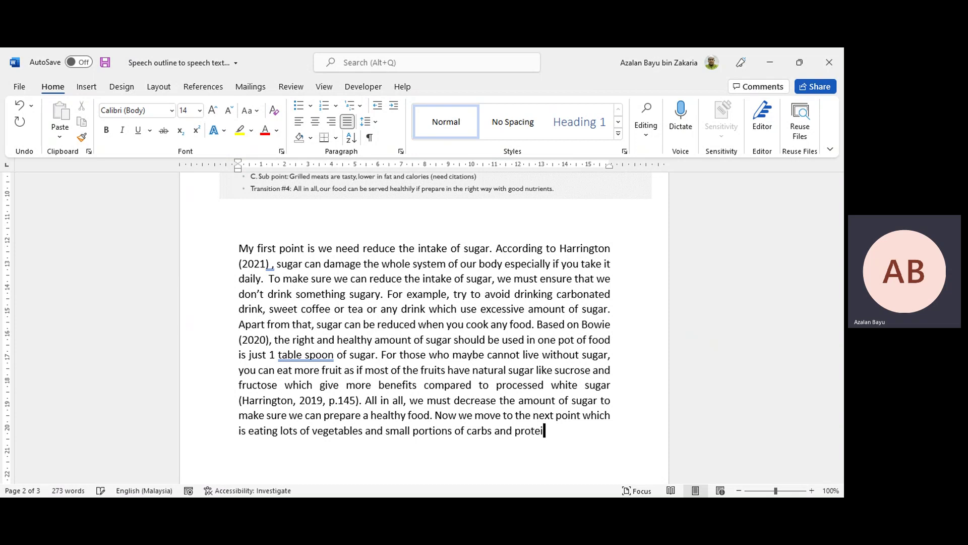
pyautogui.write('ns.')
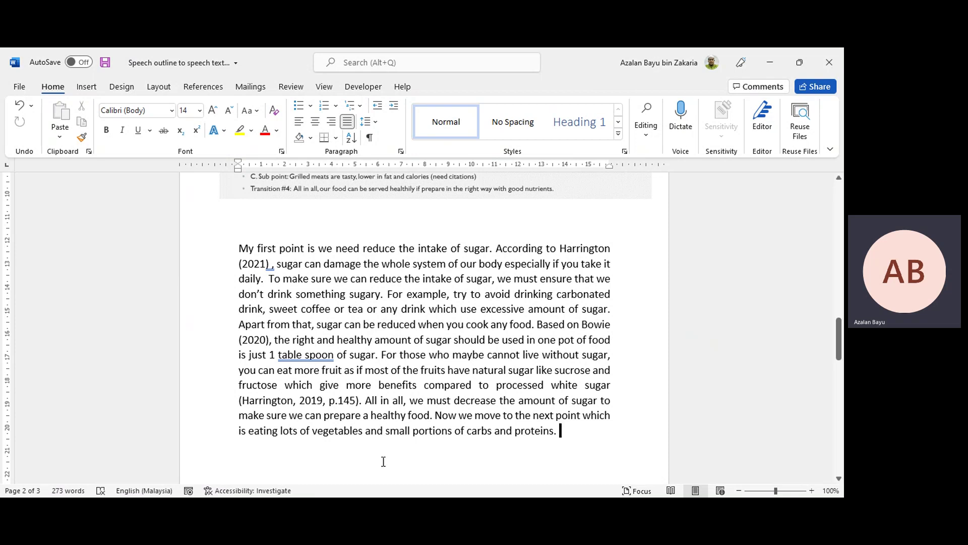
# Move the conclusion outline image slightly up the page and place the text cursor on the empty line beneath it
pyautogui.scroll(-10, 391, 446)
pyautogui.click(395, 281)
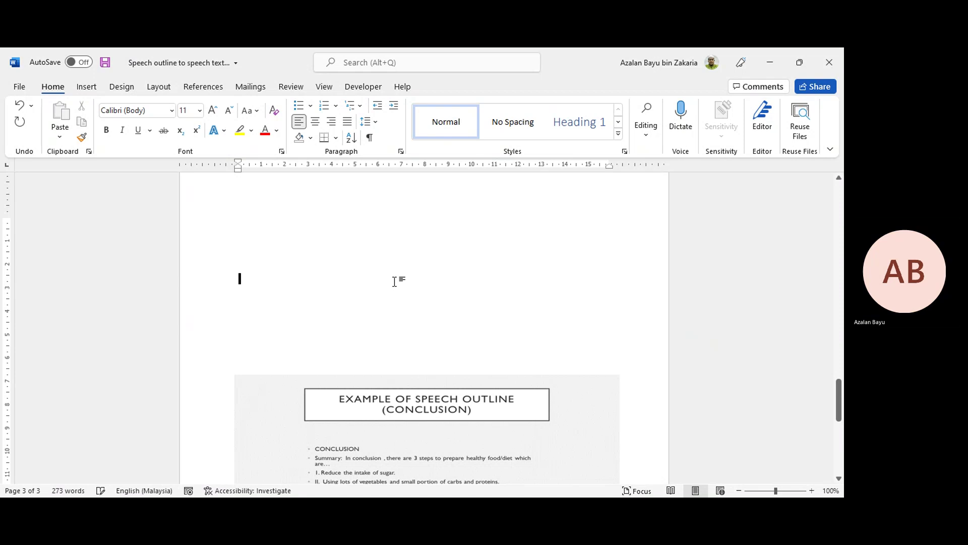
pyautogui.scroll(-5, 539, 394)
pyautogui.click(431, 252)
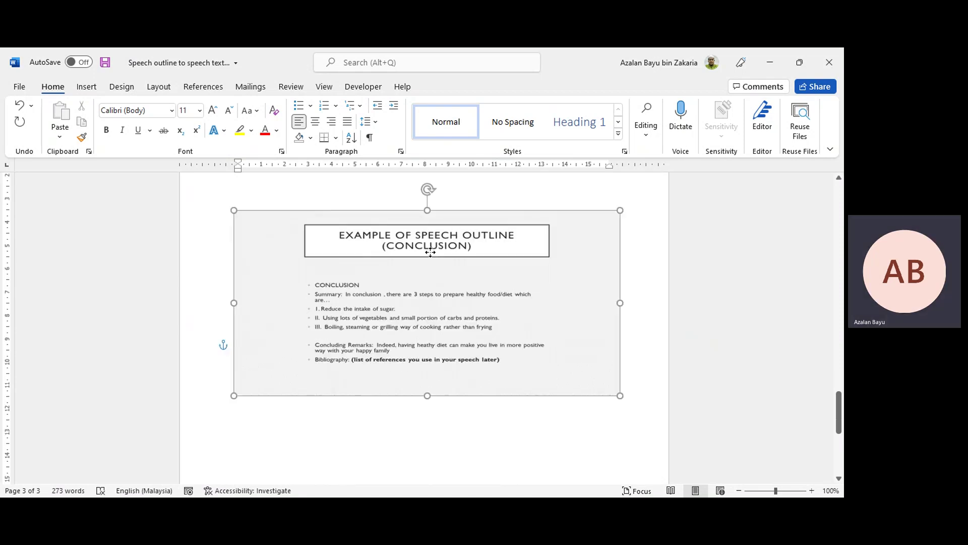
pyautogui.scroll(-2, 429, 227)
pyautogui.click(375, 372)
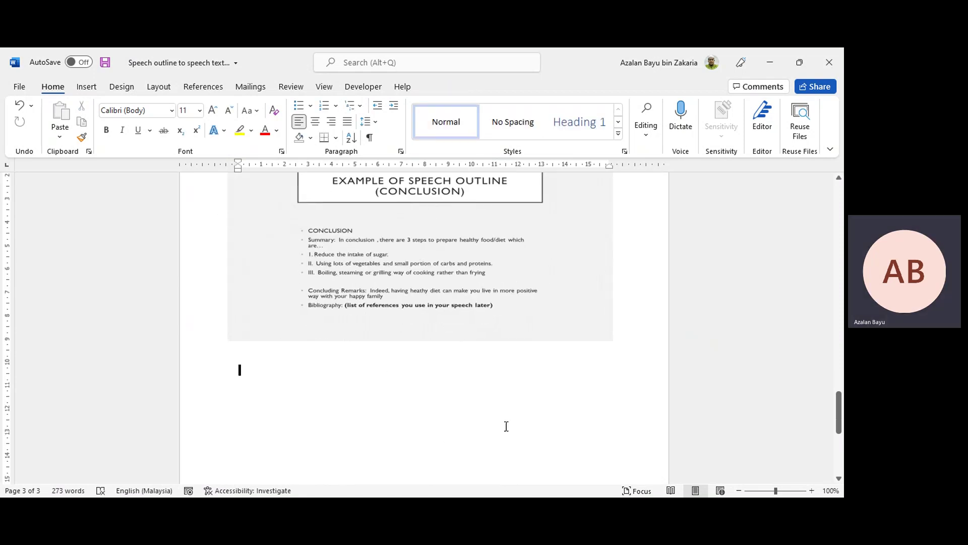
pyautogui.scroll(3, 428, 331)
pyautogui.scroll(-3, 671, 353)
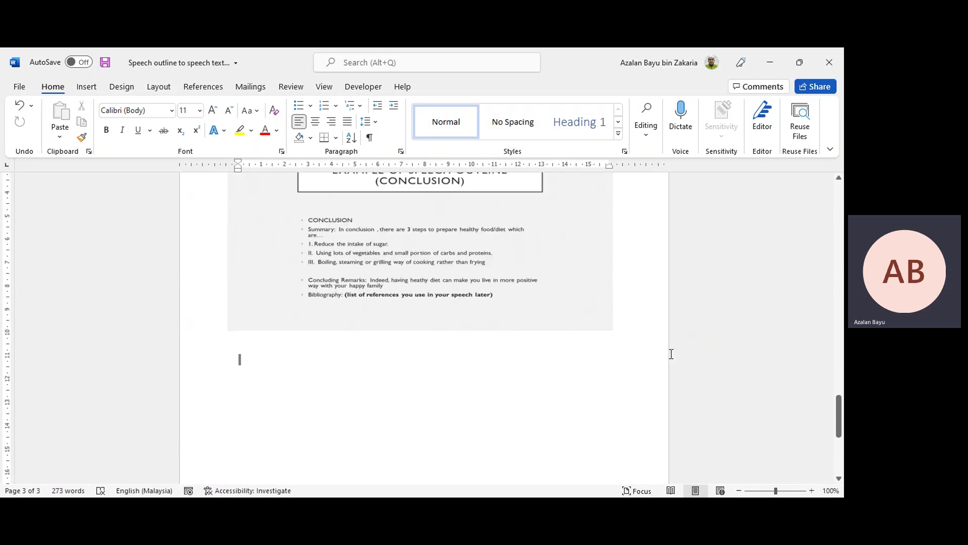
pyautogui.scroll(-1, 671, 354)
pyautogui.scroll(2, 671, 353)
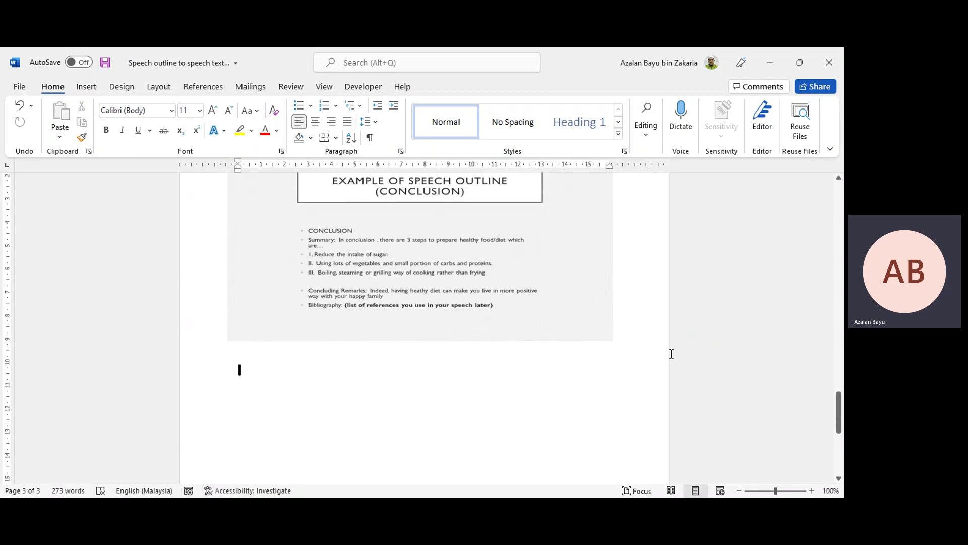
# Start the conclusion paragraph with "In conclusion, there are" and enlarge its text to 16 pt
pyautogui.write('In co')
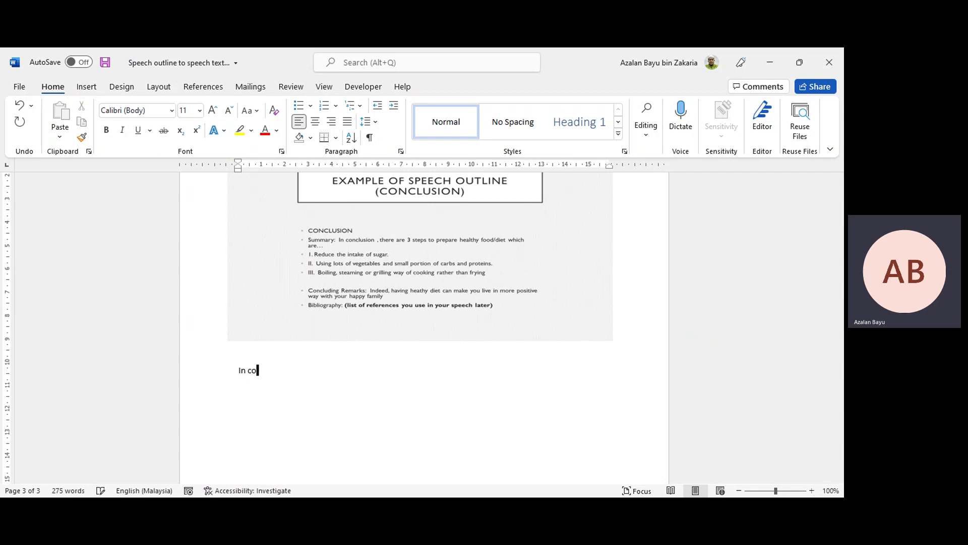
pyautogui.write('nclusion')
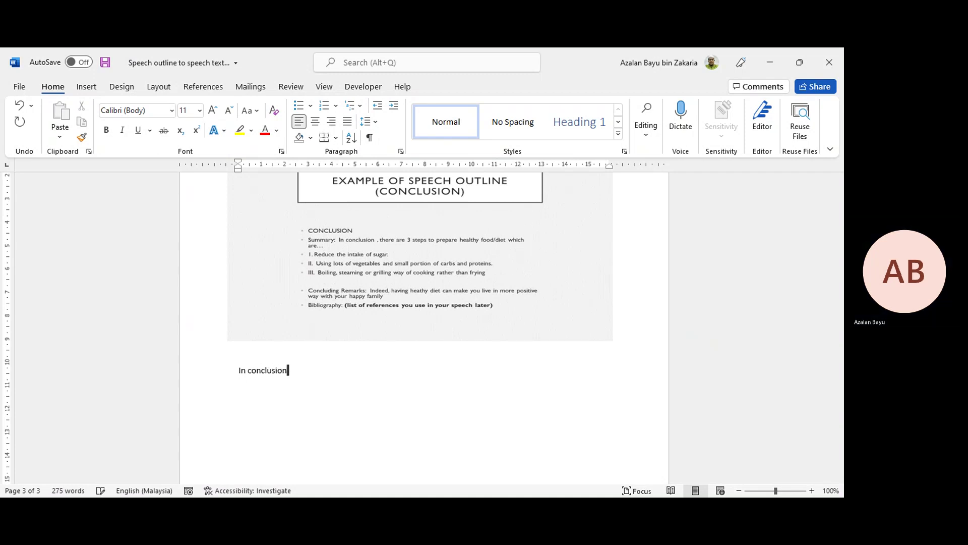
pyautogui.write(', there are')
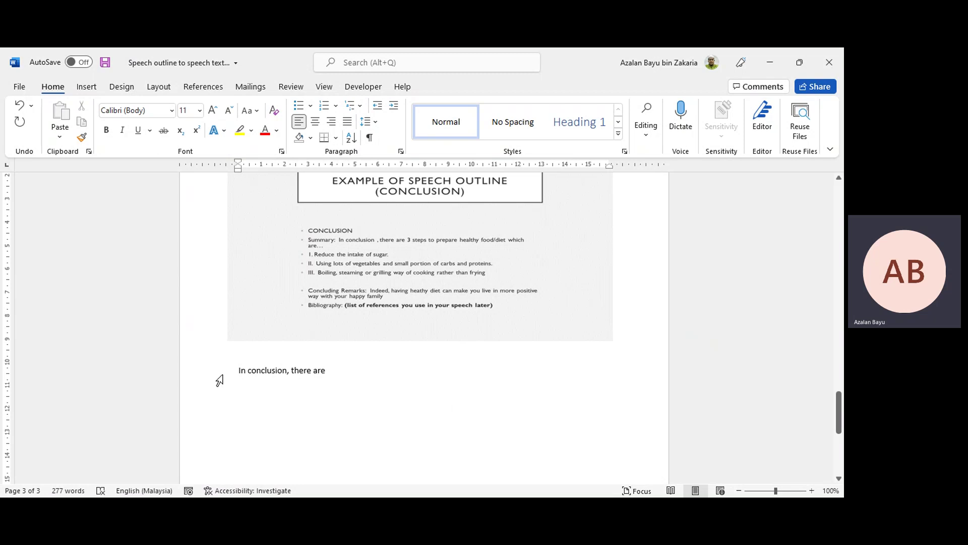
pyautogui.moveTo(237, 372); pyautogui.dragTo(335, 369)
pyautogui.click(212, 112)
pyautogui.click(212, 112)
pyautogui.click(212, 112)
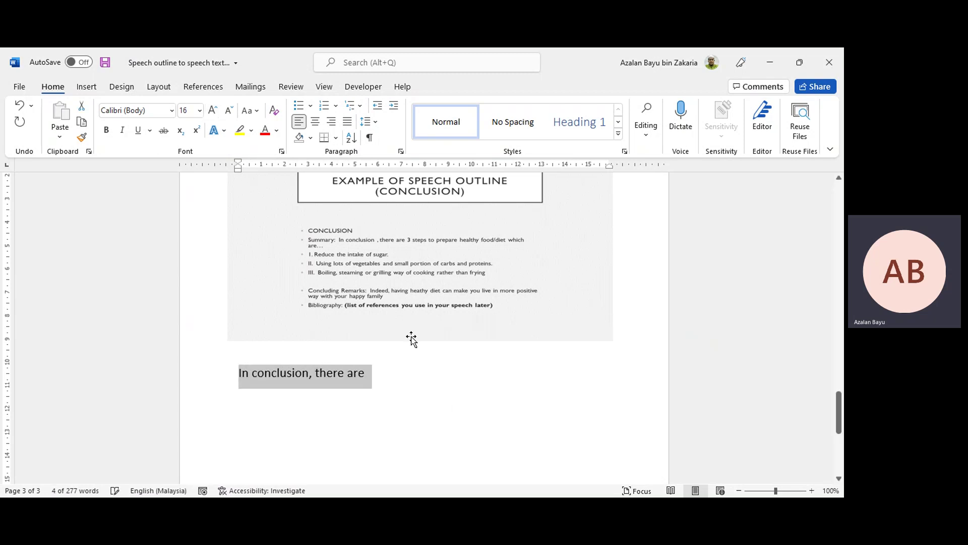
# Continue the conclusion sentence with "3 steps to prepare healthy food which are reducing the intake of sugar"
pyautogui.click(380, 374)
pyautogui.write('3 ')
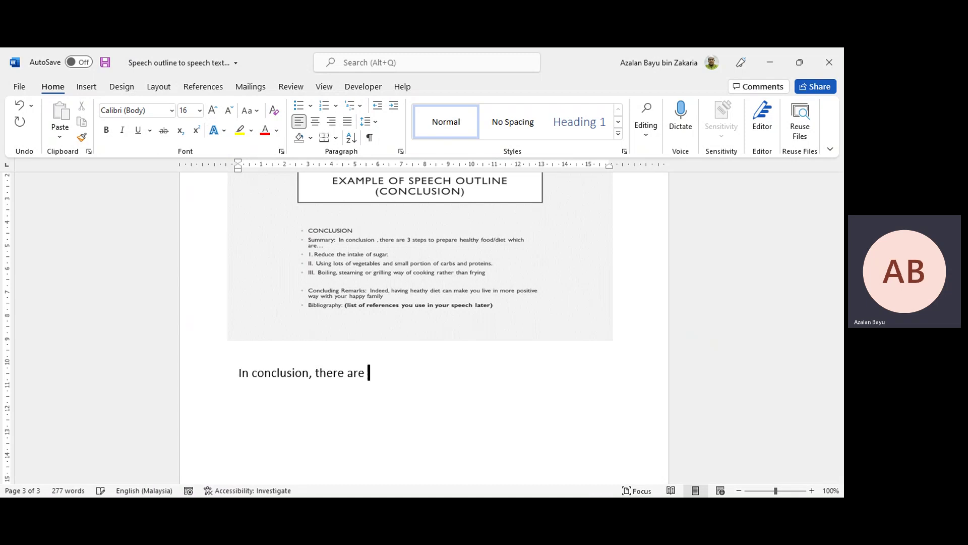
pyautogui.write('steps to prepare')
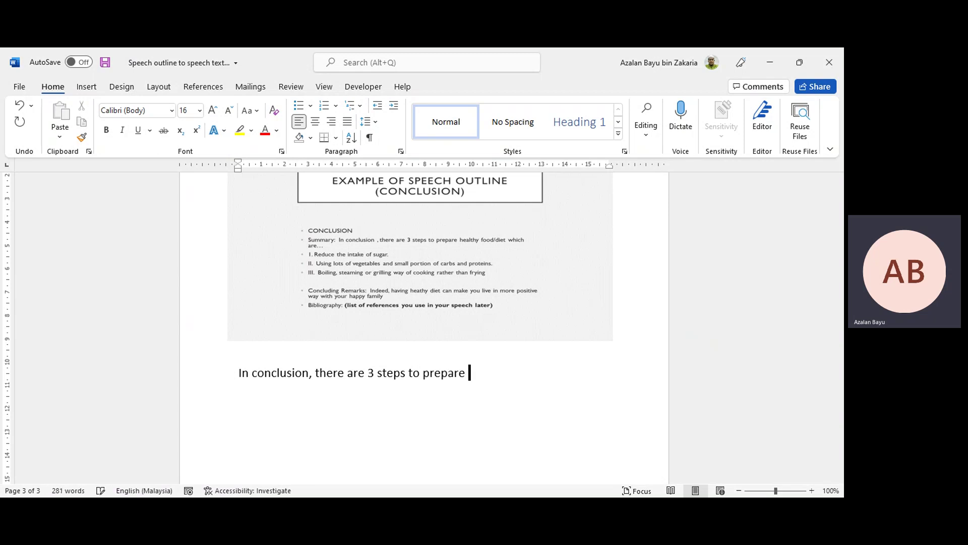
pyautogui.write(' healthy food which are')
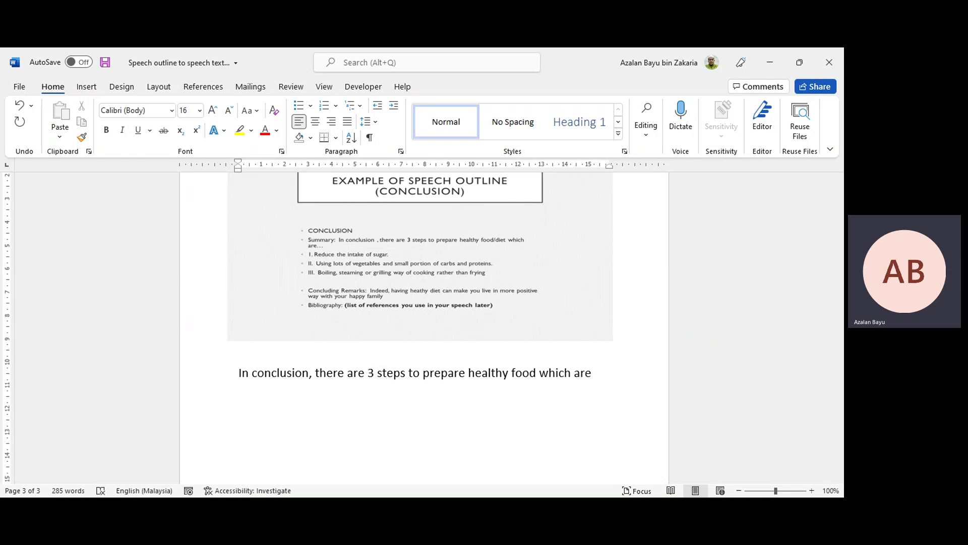
pyautogui.write('reducing the')
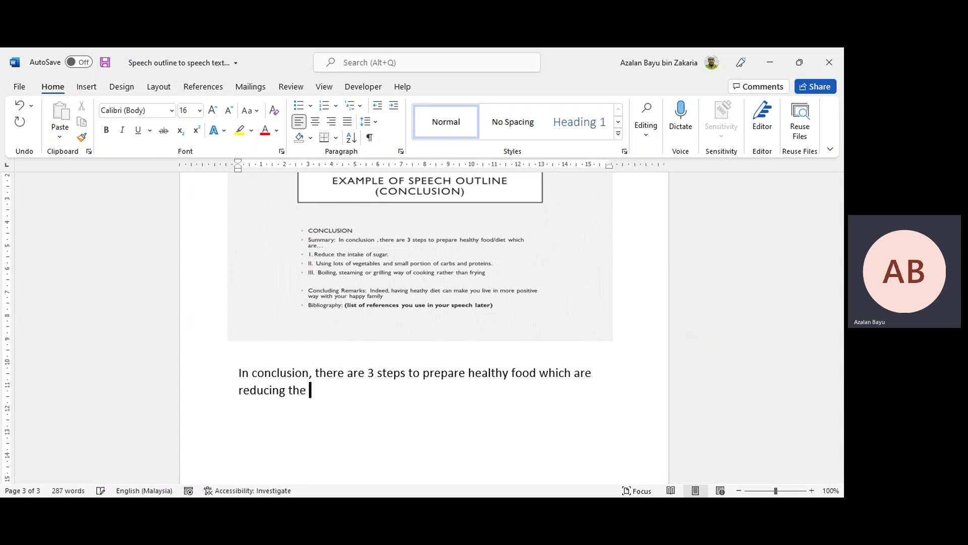
pyautogui.write(' intake of sugar')
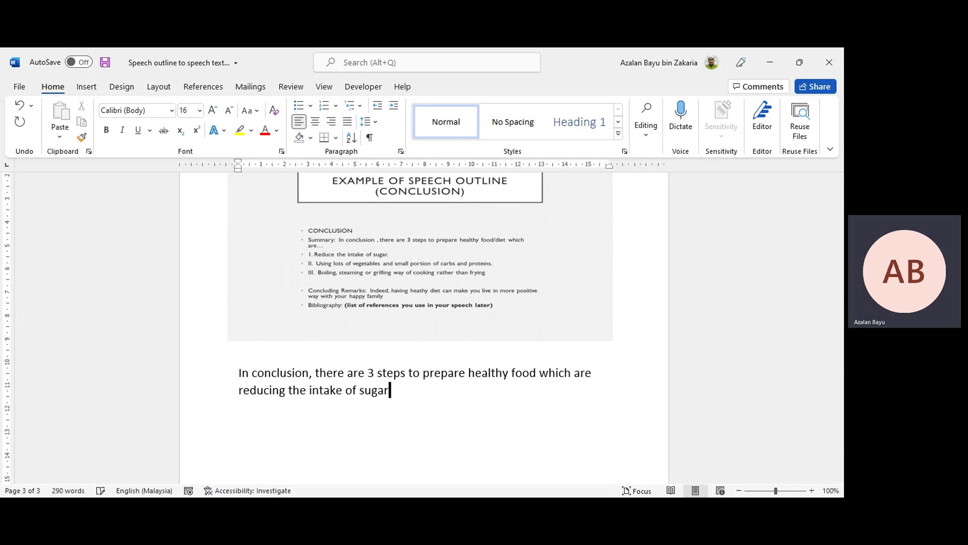
# Add the outline's second summary point to the sentence: ", using lots of vegetables and small portions of carbs and proteins and"
pyautogui.write(', using lots of')
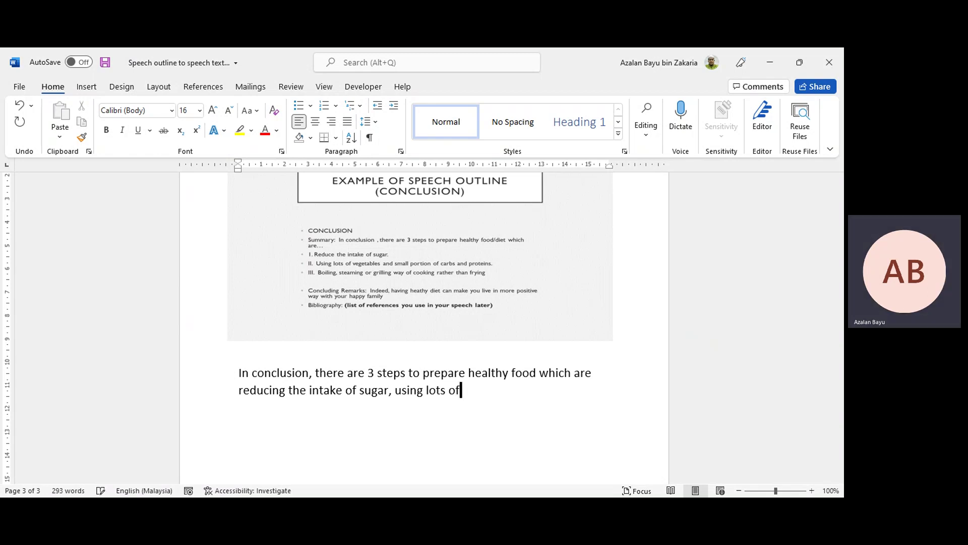
pyautogui.write(' vegetables and sma')
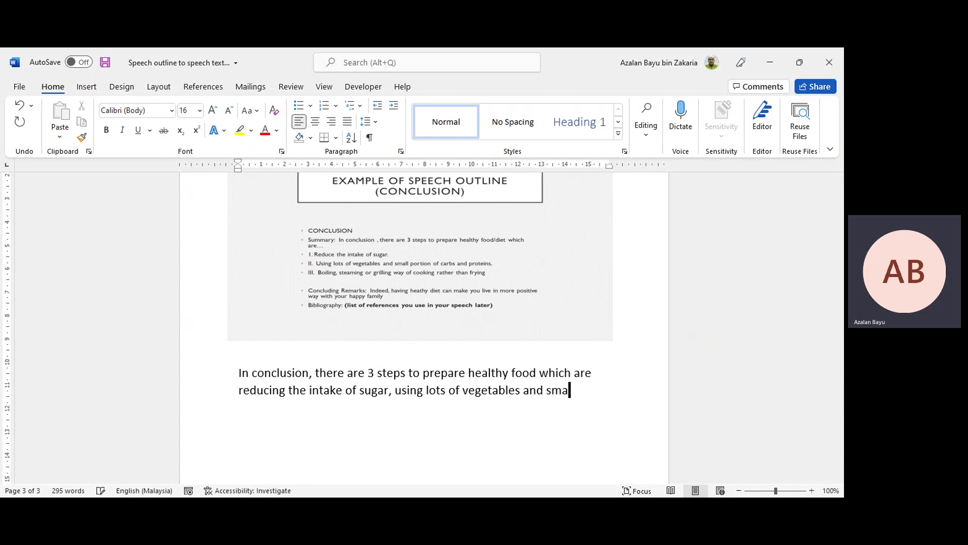
pyautogui.write('ll portion')
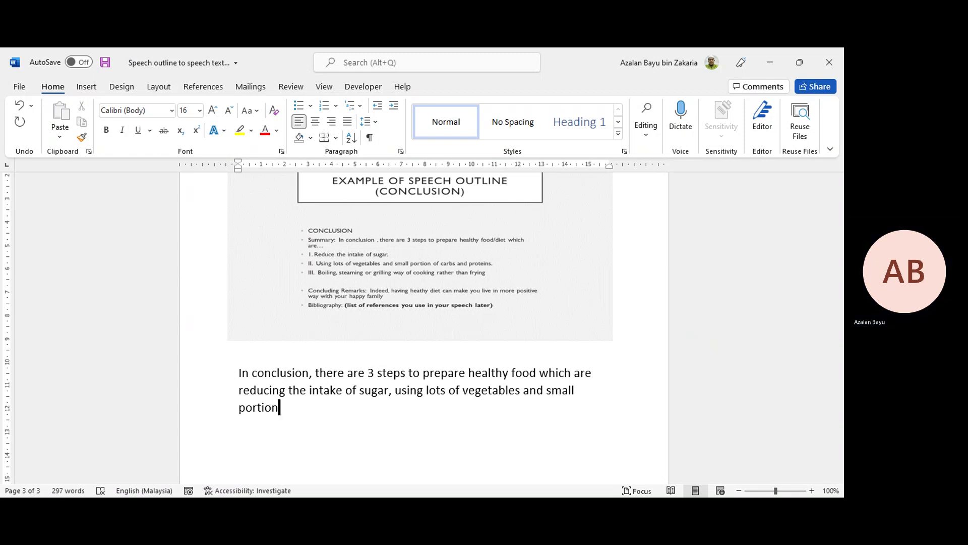
pyautogui.write('s of car')
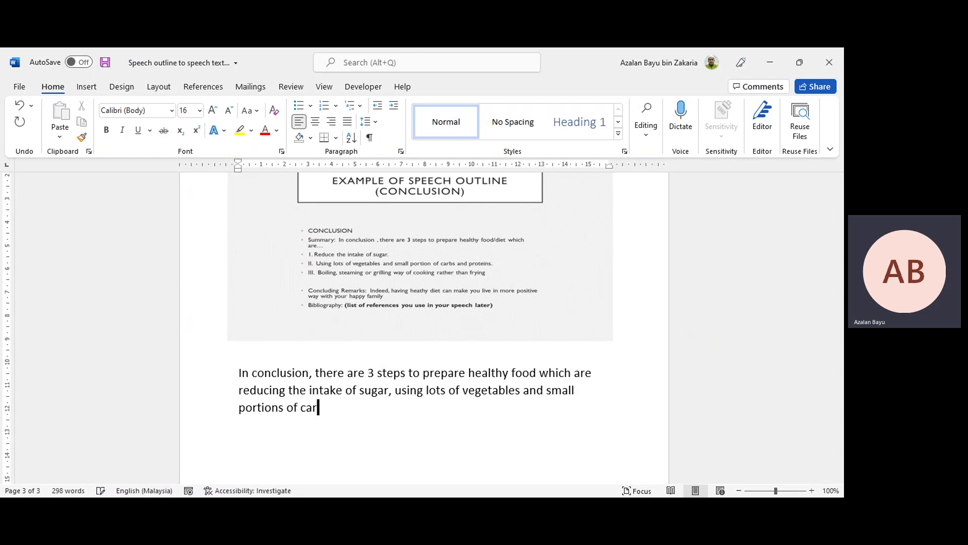
pyautogui.write('bs and prot')
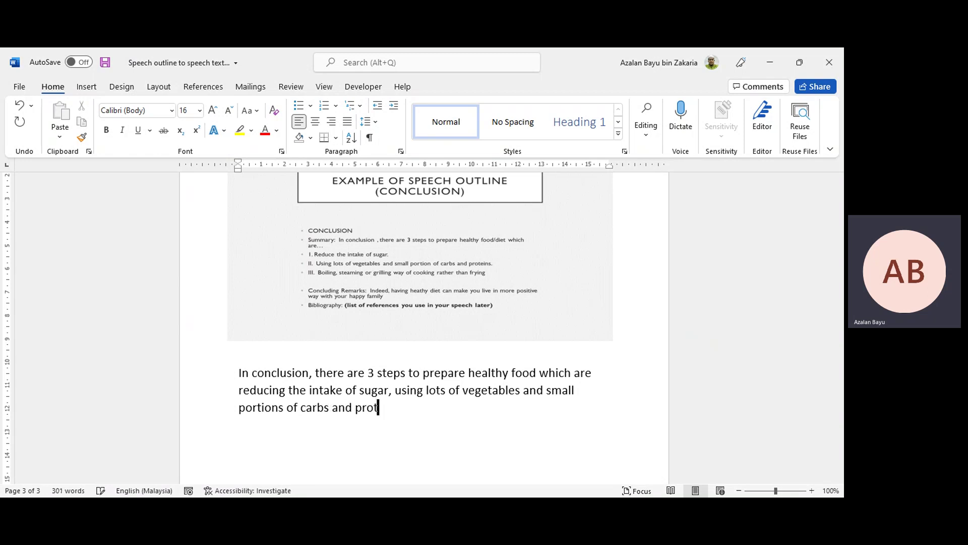
pyautogui.write('eins and ')
# Finish the summary sentence with "last but not least by using boiling, steaming and grilling way of cooking rather than frying."
pyautogui.write('last')
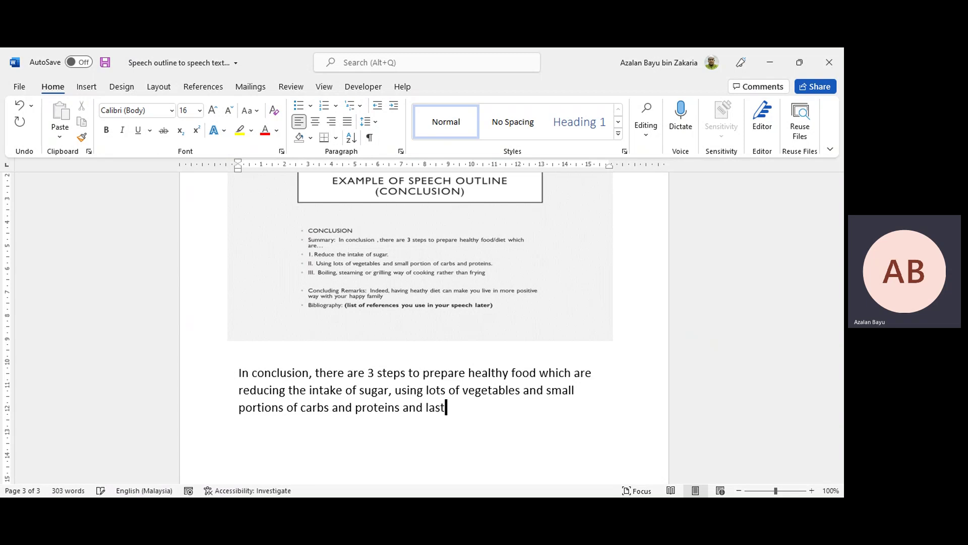
pyautogui.write(' but not least')
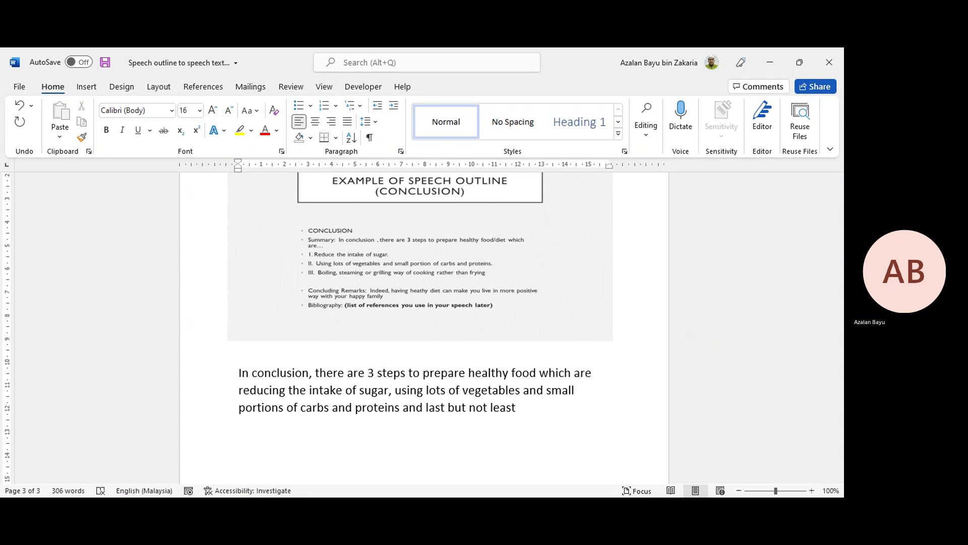
pyautogui.write(' u')
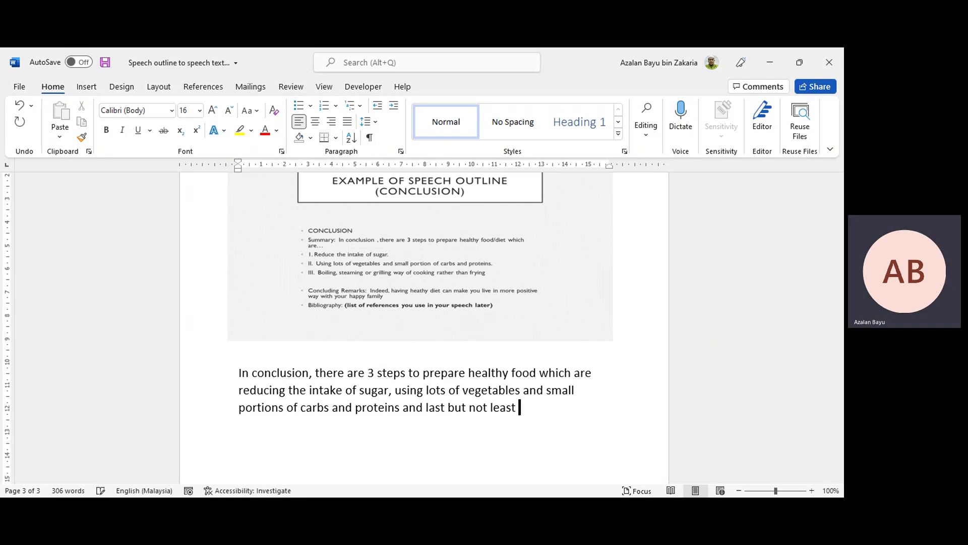
pyautogui.press('BackSpace')
pyautogui.write('by using boiling, stea')
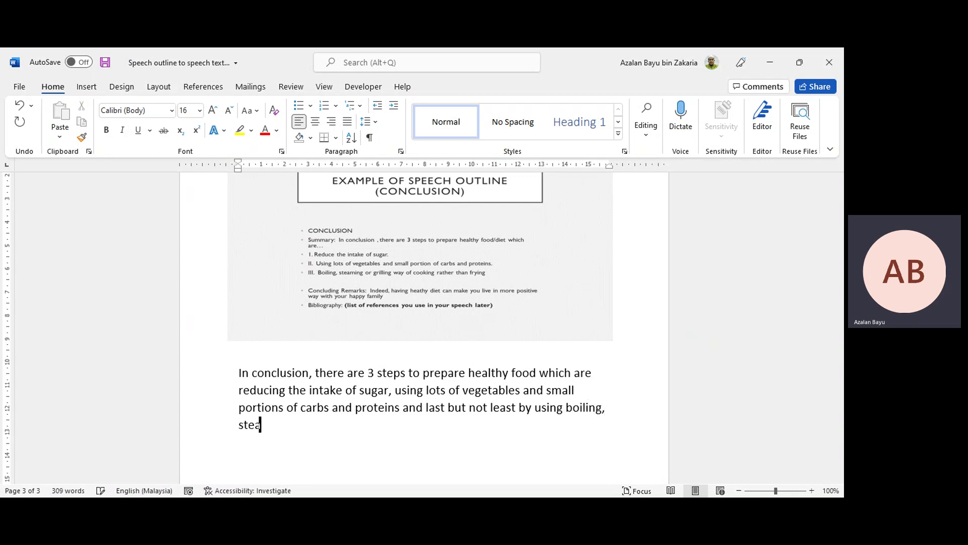
pyautogui.write('ming and grilling way of cook')
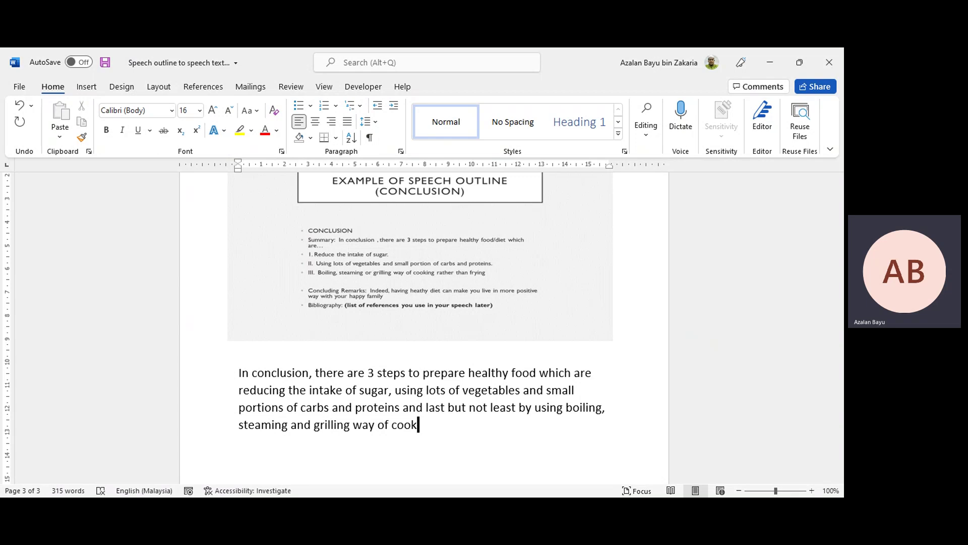
pyautogui.write('ing rather than fry')
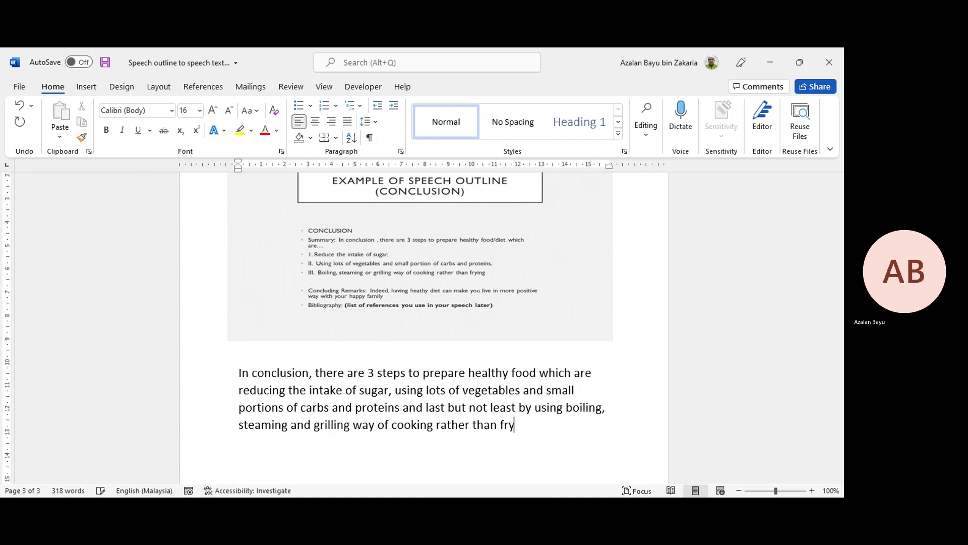
pyautogui.write('ing.')
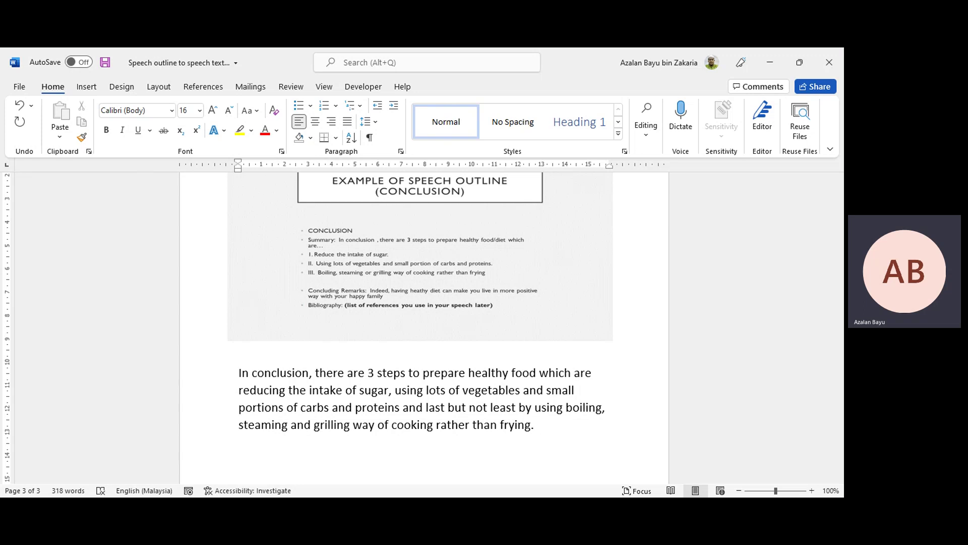
# Add the concluding remark: "Indeed , having healthy diet can make you live in more positive way with your happy family."
pyautogui.write('Indeed , ha')
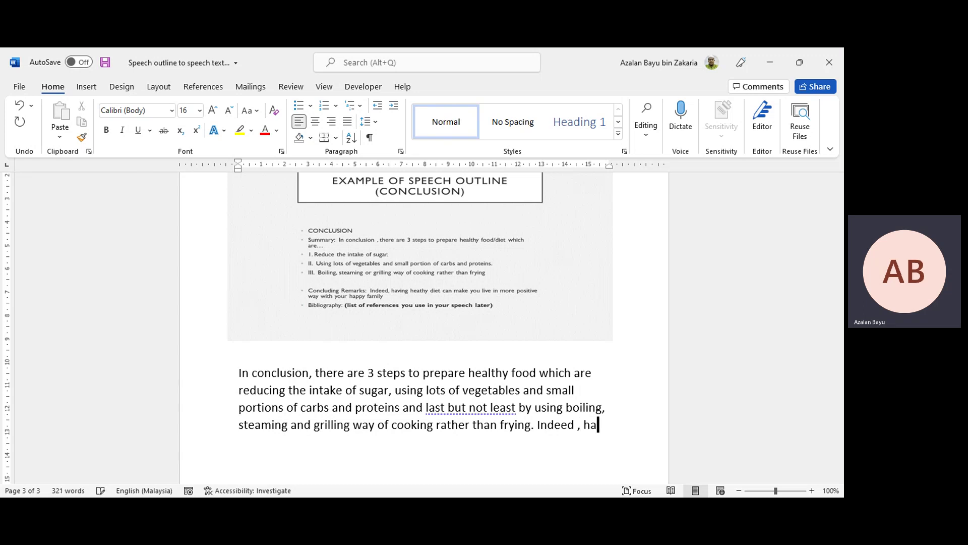
pyautogui.write('ving ')
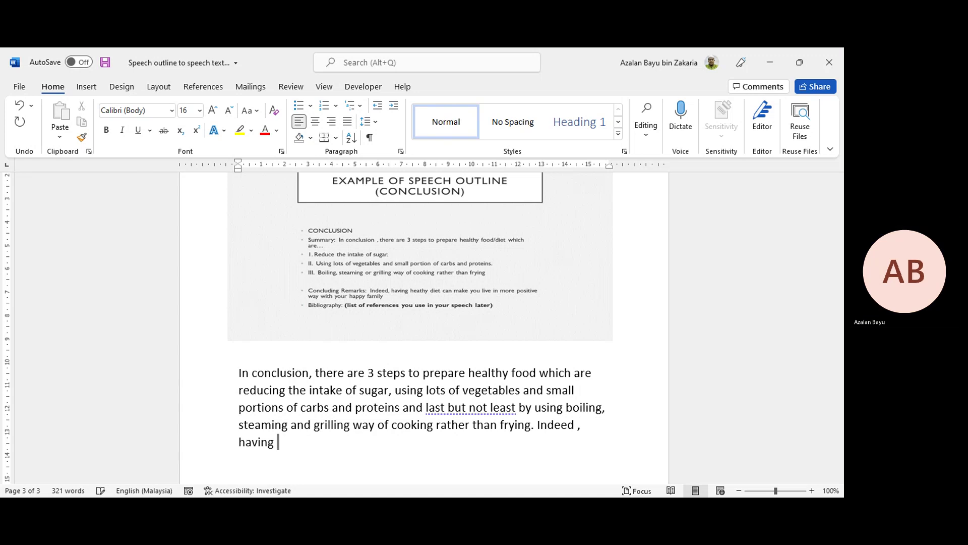
pyautogui.write('hs')
pyautogui.press('BackSpace')
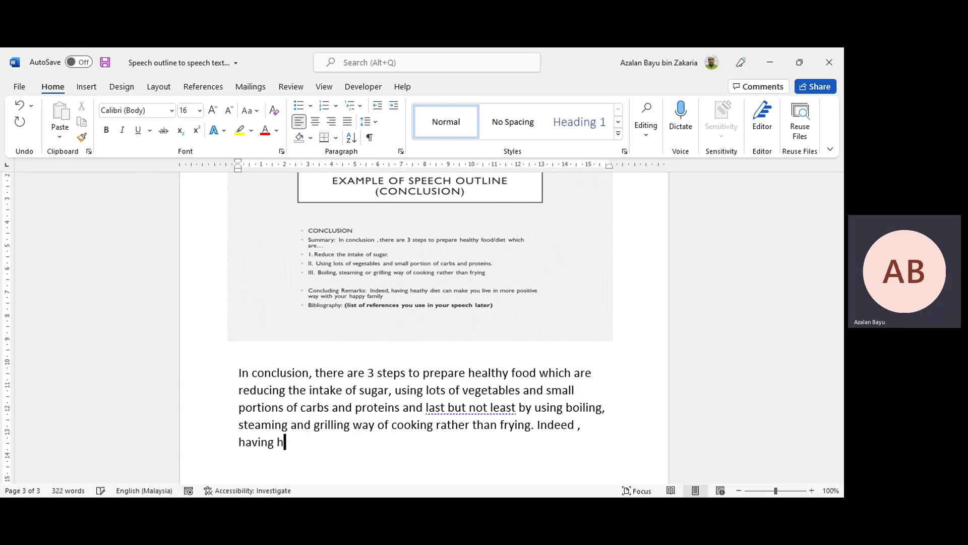
pyautogui.write('ealthy d')
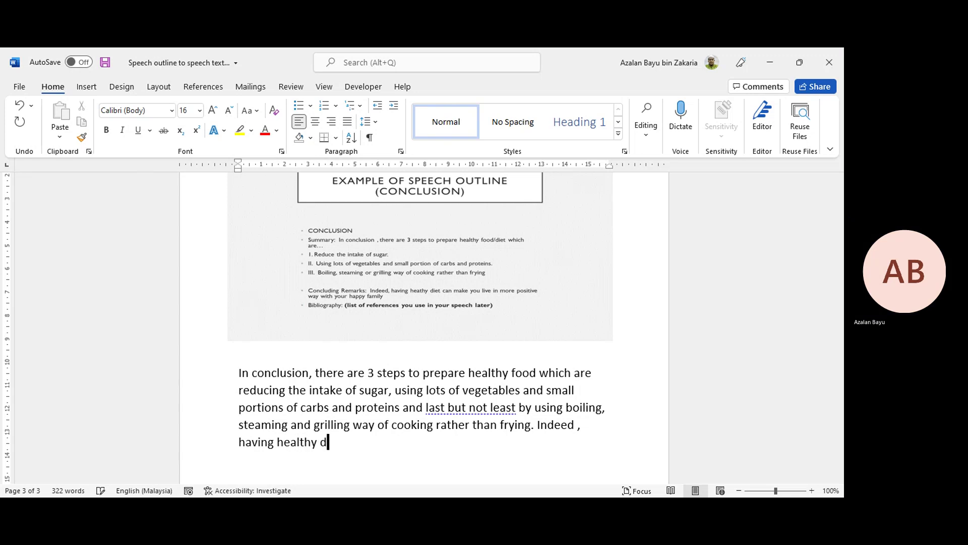
pyautogui.write('iet')
pyautogui.write(' ca')
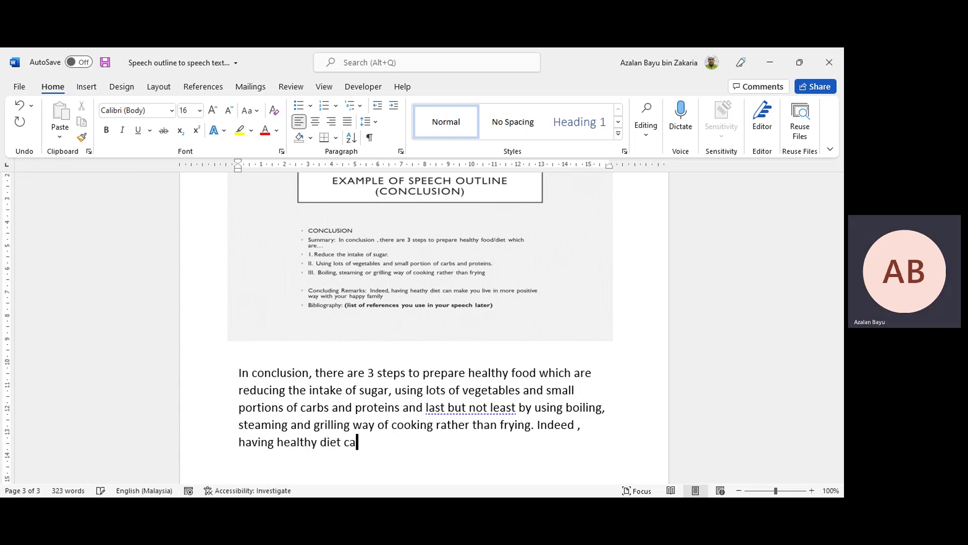
pyautogui.write('n make you live in more')
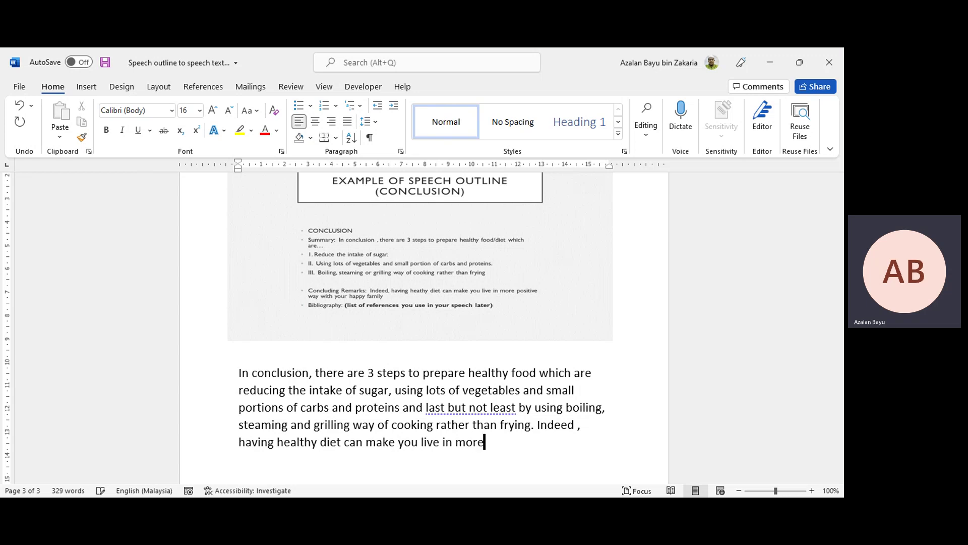
pyautogui.write(' positive way ')
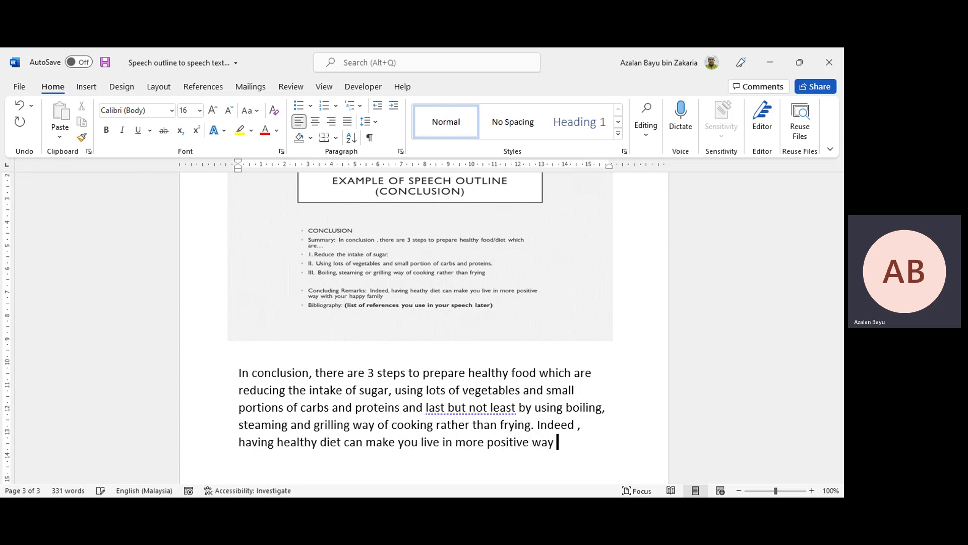
pyautogui.write('with your happy ')
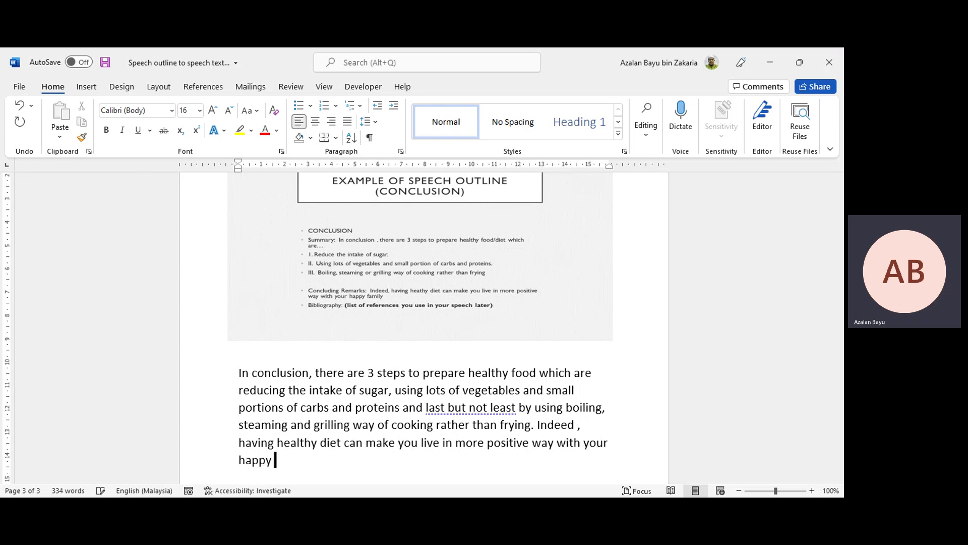
pyautogui.write('family.')
# Accept the proofing suggestions in the conclusion: "finally" instead of "last but not least", "Indeed," without the space, and "steaming," with a comma
pyautogui.click(488, 407)
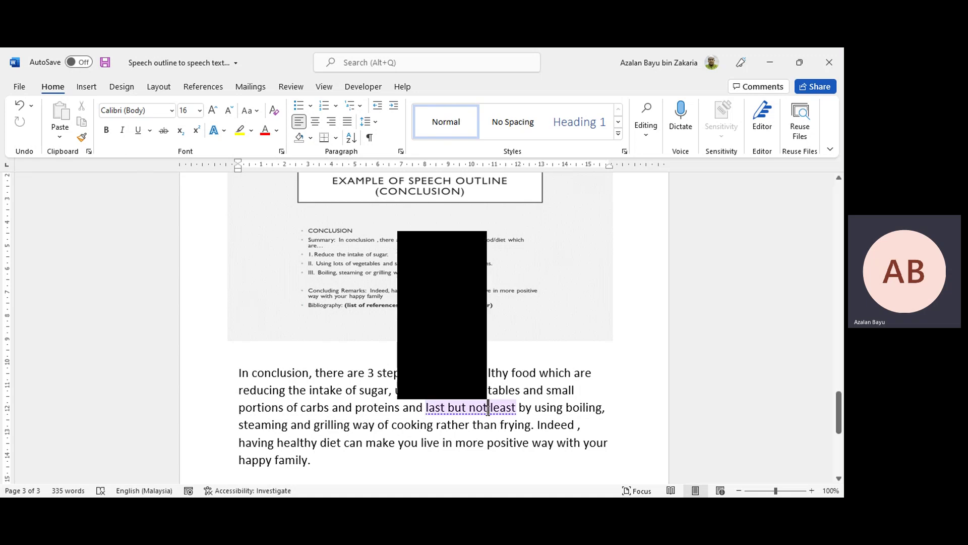
pyautogui.click(507, 263)
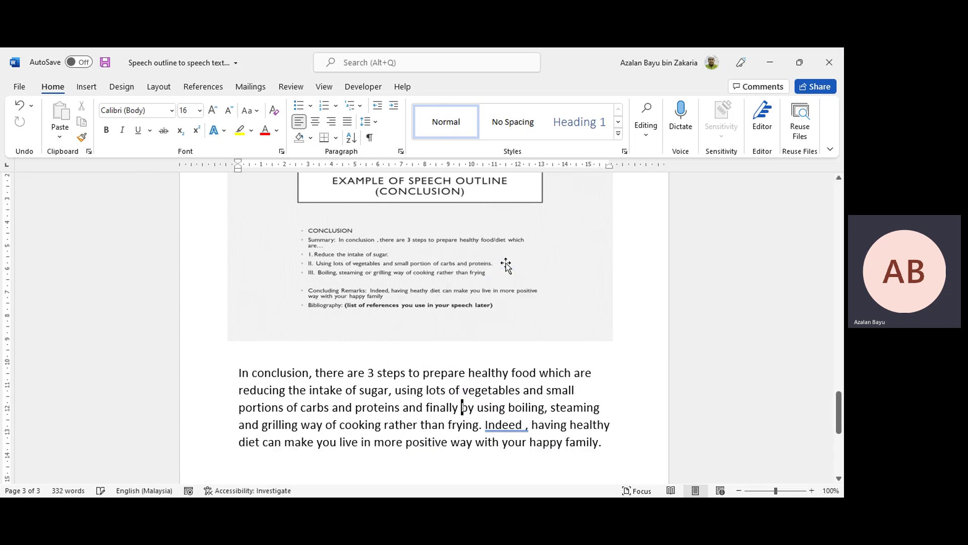
pyautogui.rightClick(507, 430)
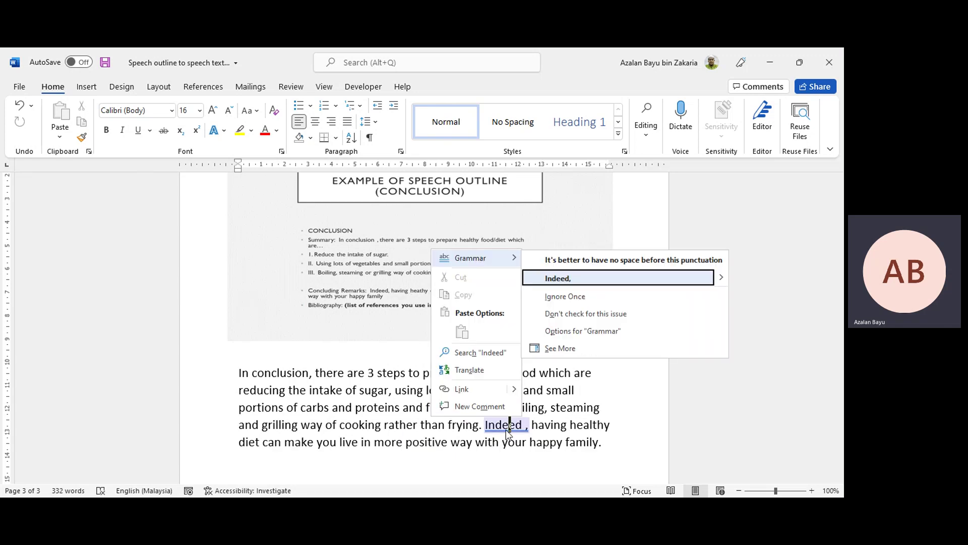
pyautogui.click(550, 279)
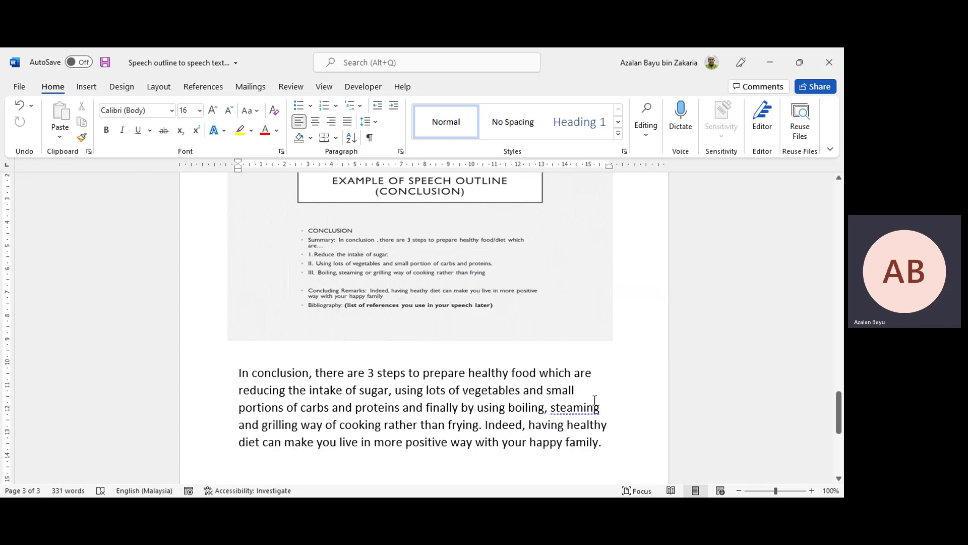
pyautogui.rightClick(574, 407)
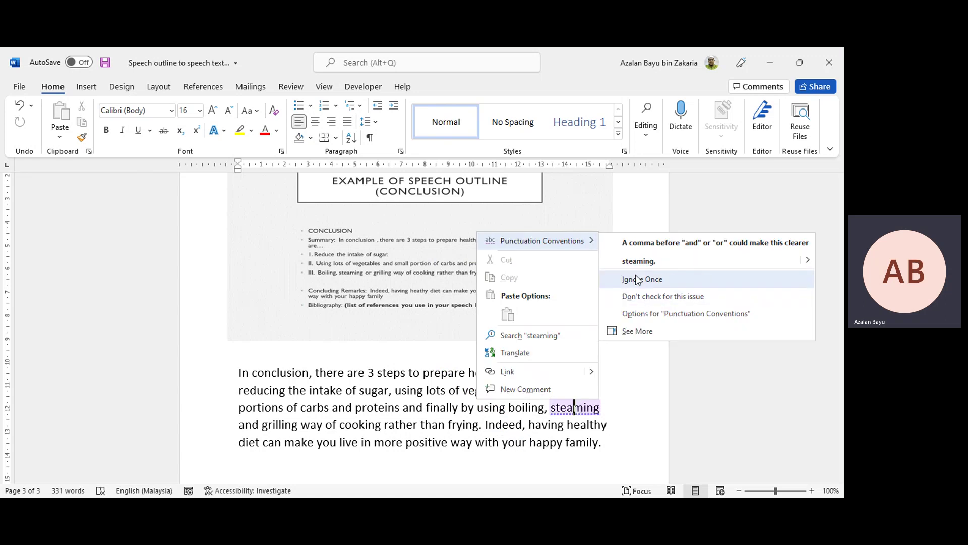
pyautogui.click(638, 261)
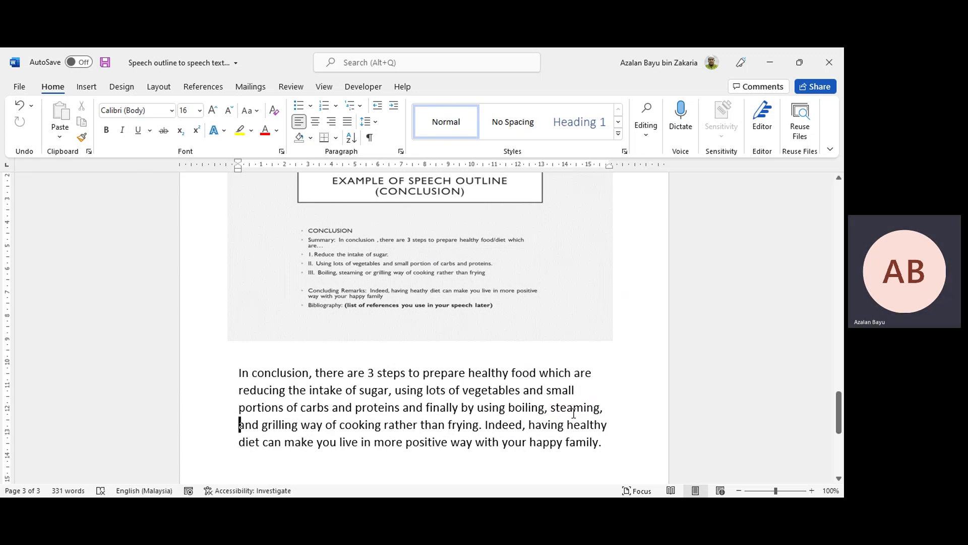
pyautogui.scroll(3, 573, 413)
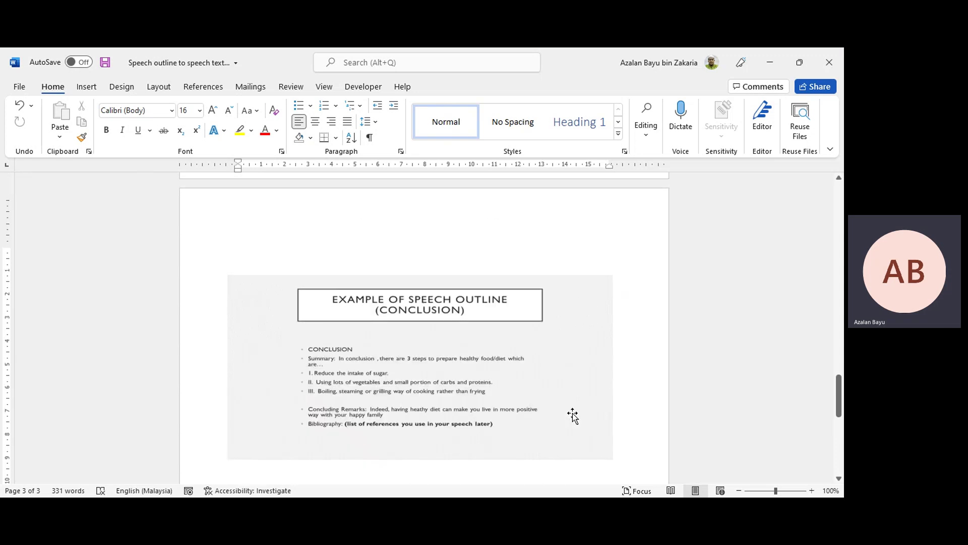
pyautogui.scroll(-1, 573, 415)
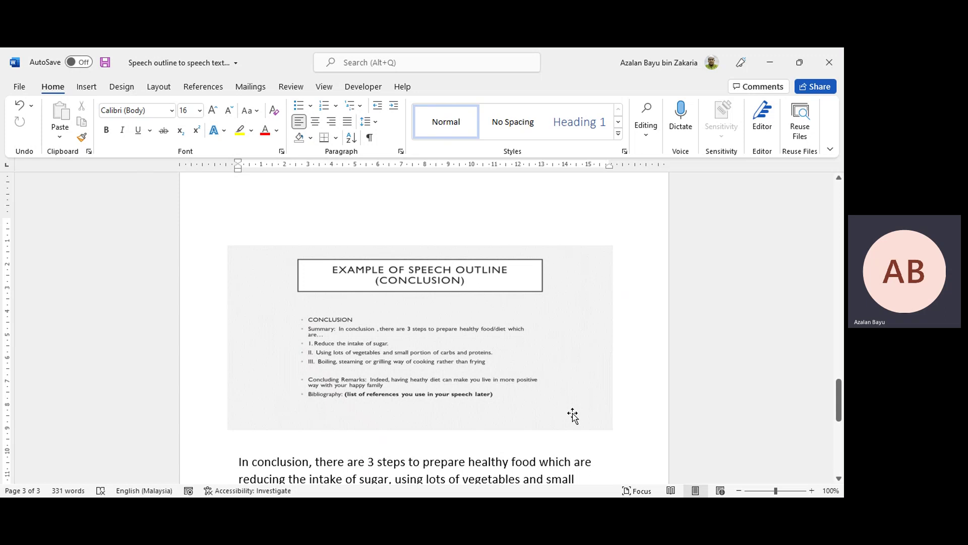